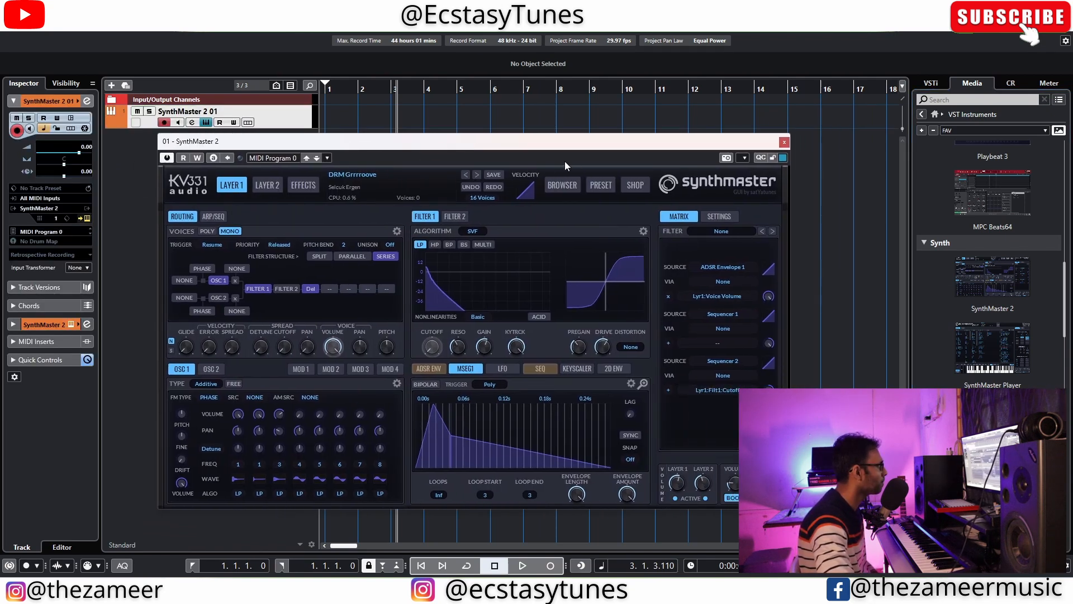
Audition flute presets in the SynthMaster 2 preset browser, load LD Self Osc MK, and close the instrument window
{"action": "left_click", "coordinate": [562, 185]}
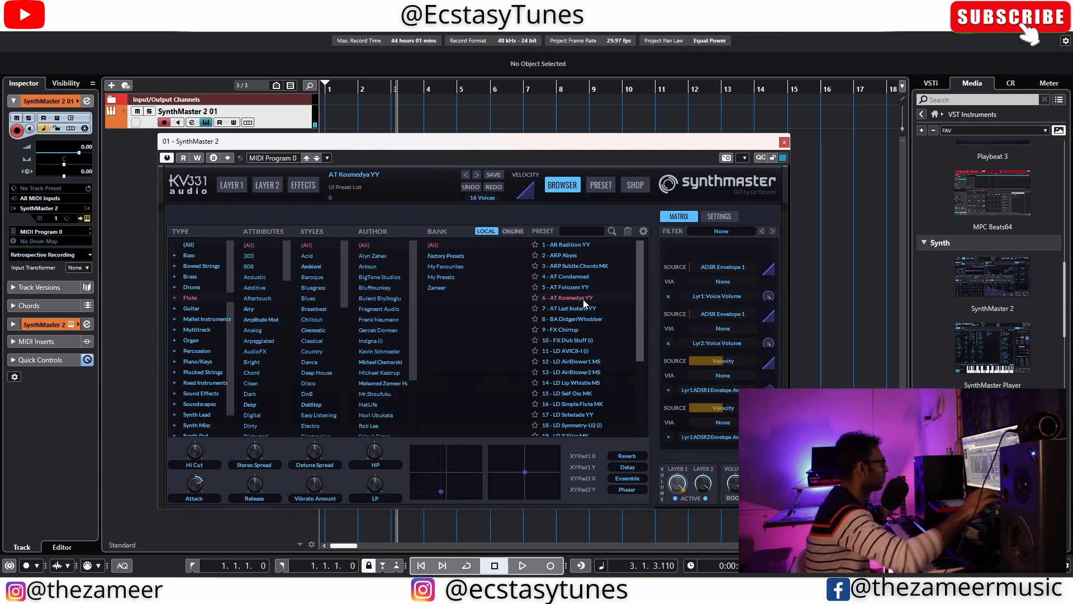
{"action": "left_click", "coordinate": [575, 267]}
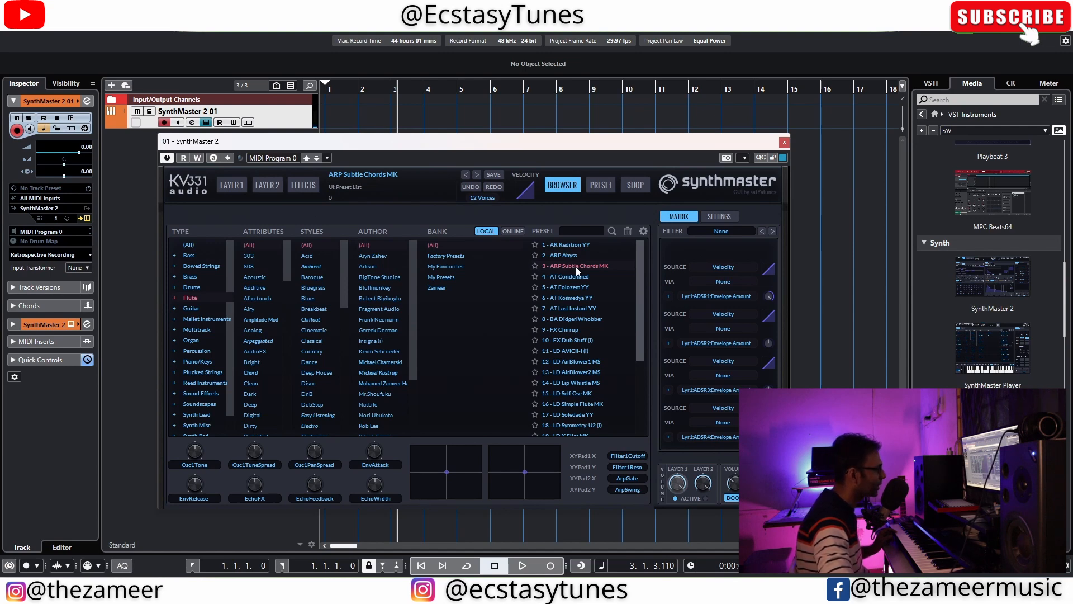
{"action": "left_click", "coordinate": [624, 393]}
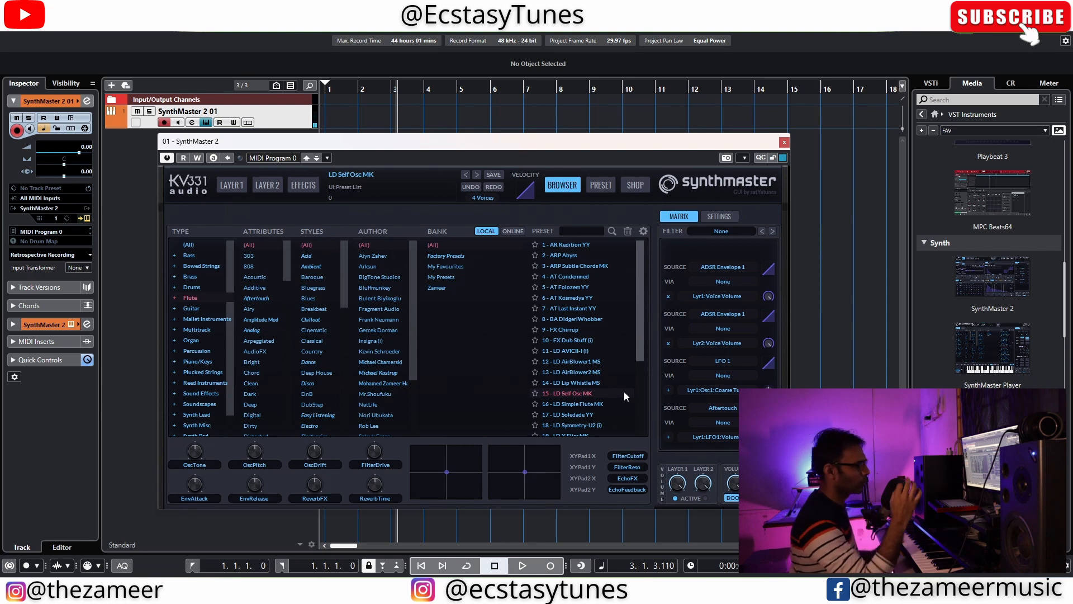
{"action": "left_click", "coordinate": [785, 143]}
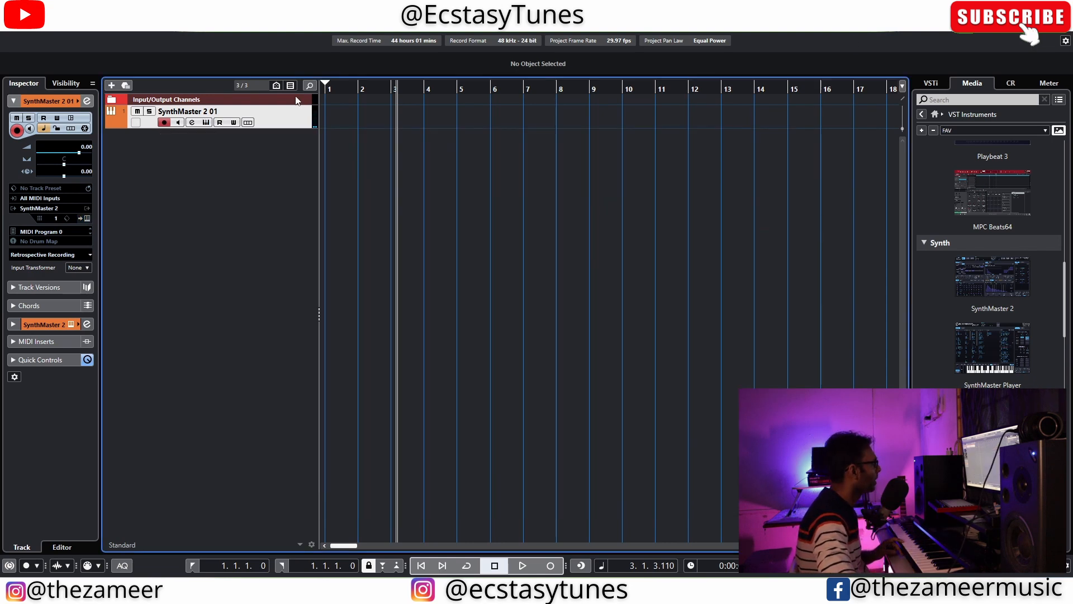
Insert the retrospective recording on the SynthMaster 2 01 track as a linear recording
{"action": "left_click", "coordinate": [87, 256]}
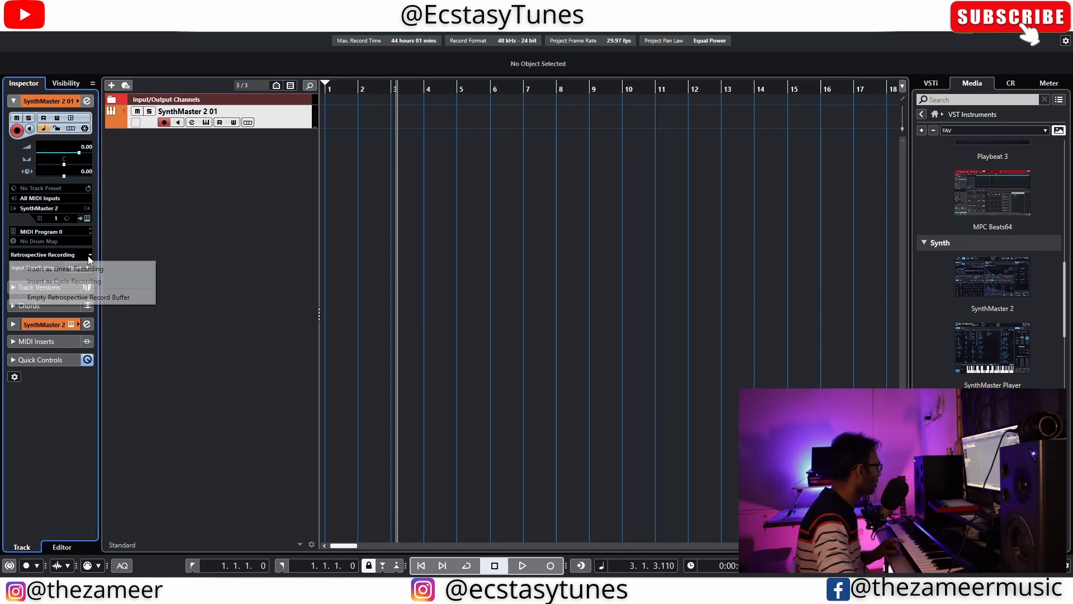
{"action": "left_click", "coordinate": [99, 267]}
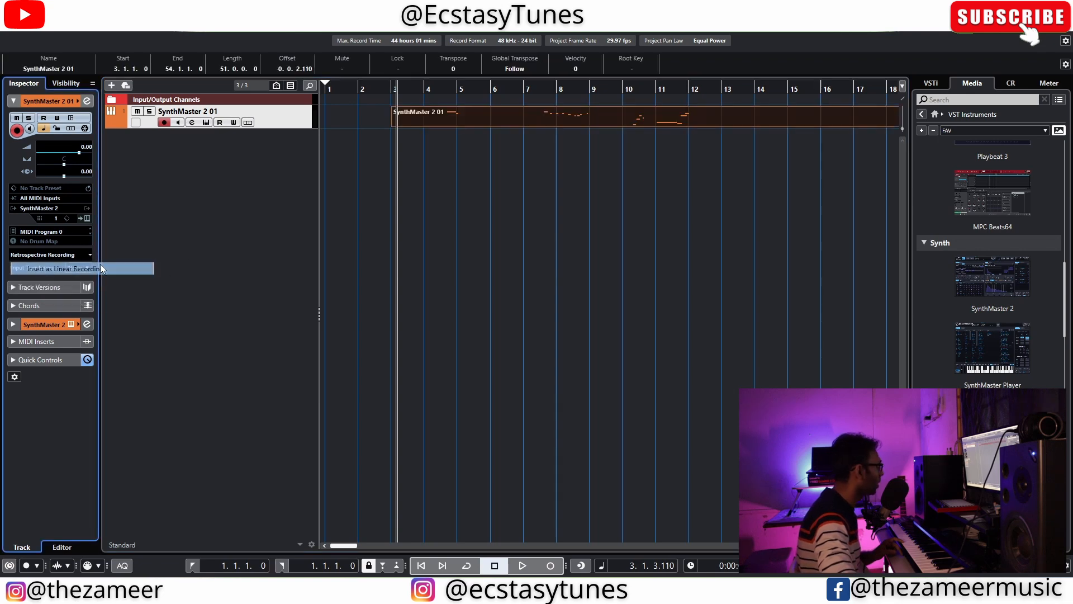
{"action": "scroll", "coordinate": [635, 198], "scroll_direction": "down", "scroll_amount": 8}
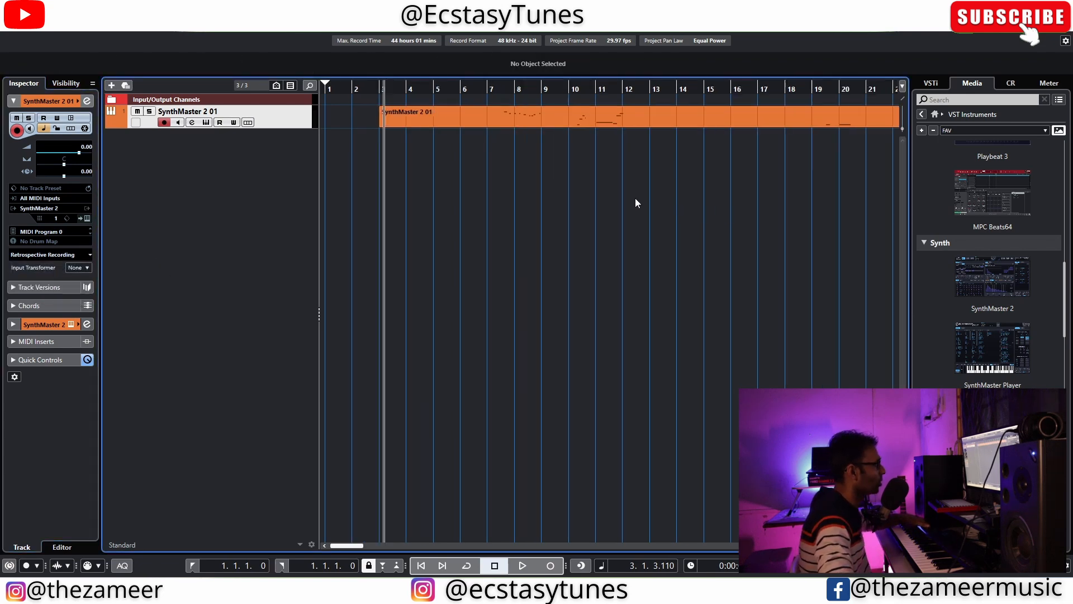
{"action": "scroll", "coordinate": [643, 121], "scroll_direction": "up", "scroll_amount": 5}
Play back the closing section of the inserted recording, around bars 46 to 54, to find the usable phrase
{"action": "left_click", "coordinate": [575, 88]}
{"action": "key", "text": "space"}
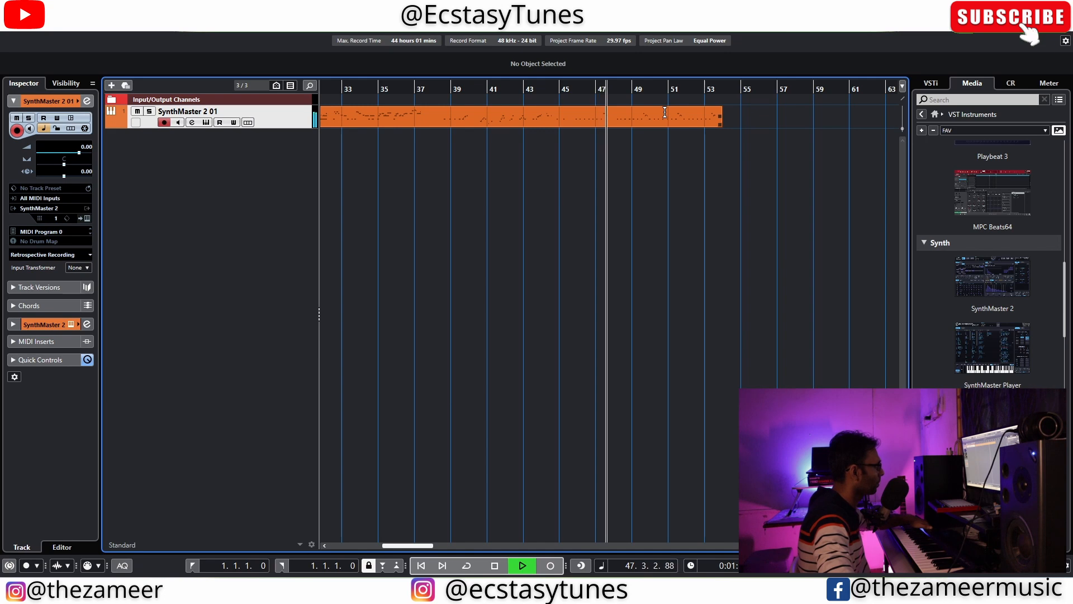
{"action": "scroll", "coordinate": [585, 158], "scroll_direction": "up", "scroll_amount": 2}
{"action": "scroll", "coordinate": [585, 158], "scroll_direction": "down", "scroll_amount": 1}
{"action": "scroll", "coordinate": [736, 159], "scroll_direction": "up", "scroll_amount": 4}
{"action": "scroll", "coordinate": [736, 160], "scroll_direction": "down", "scroll_amount": 3}
{"action": "scroll", "coordinate": [743, 161], "scroll_direction": "up", "scroll_amount": 3}
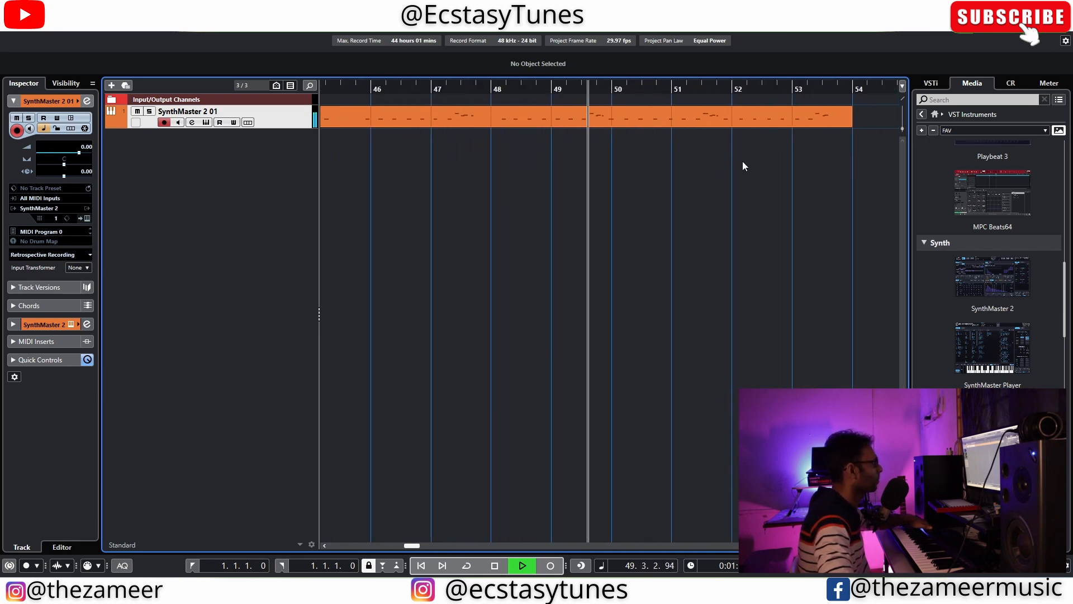
{"action": "scroll", "coordinate": [743, 161], "scroll_direction": "down", "scroll_amount": 1}
{"action": "scroll", "coordinate": [742, 161], "scroll_direction": "up", "scroll_amount": 1}
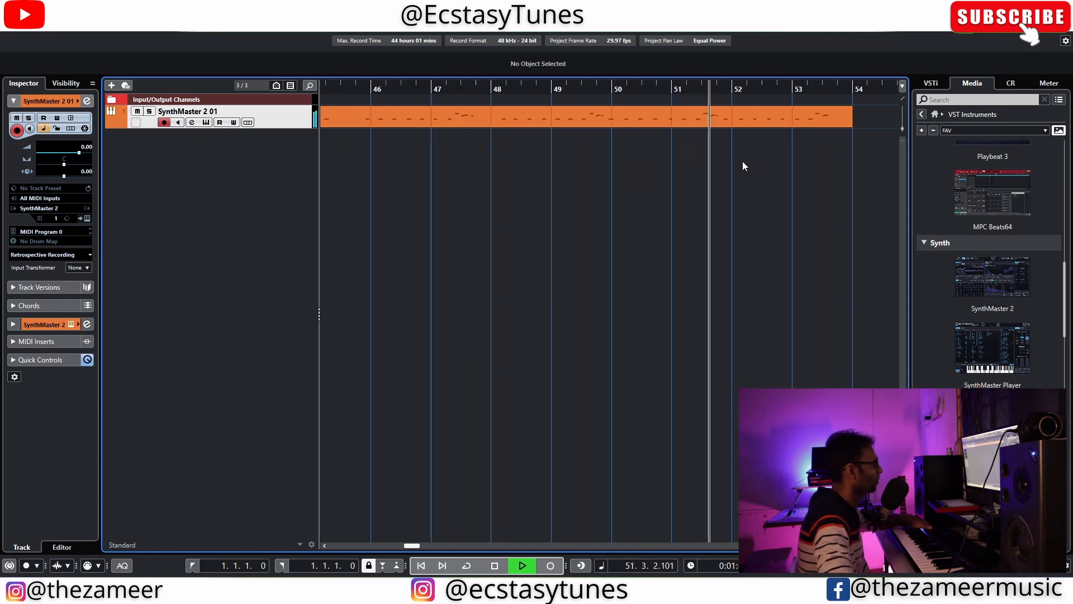
Split the recording at about bar 48, delete the part before it, and move the remaining clip to about bar 50
{"action": "left_click", "coordinate": [495, 122]}
{"action": "key", "text": "space"}
{"action": "left_click", "coordinate": [493, 122], "text": "alt+shift"}
{"action": "key", "text": "alt+x"}
{"action": "scroll", "coordinate": [551, 153], "scroll_direction": "down", "scroll_amount": 5}
{"action": "left_click", "coordinate": [537, 119]}
{"action": "key", "text": "Delete"}
{"action": "left_click", "coordinate": [567, 122]}
{"action": "left_click_drag", "start_coordinate": [568, 121], "coordinate": [588, 118]}
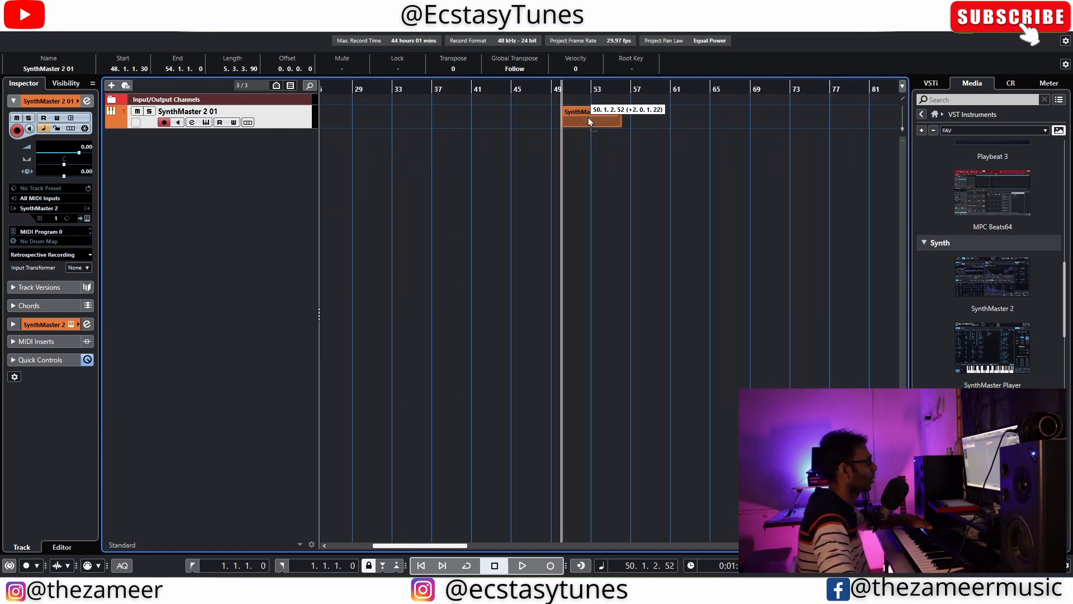
Return the playhead to the start of bar 1
{"action": "left_click_drag", "start_coordinate": [334, 88], "coordinate": [284, 107]}
{"action": "scroll", "coordinate": [458, 198], "scroll_direction": "down", "scroll_amount": 1}
{"action": "scroll", "coordinate": [334, 208], "scroll_direction": "up", "scroll_amount": 2}
{"action": "scroll", "coordinate": [381, 212], "scroll_direction": "down", "scroll_amount": 1}
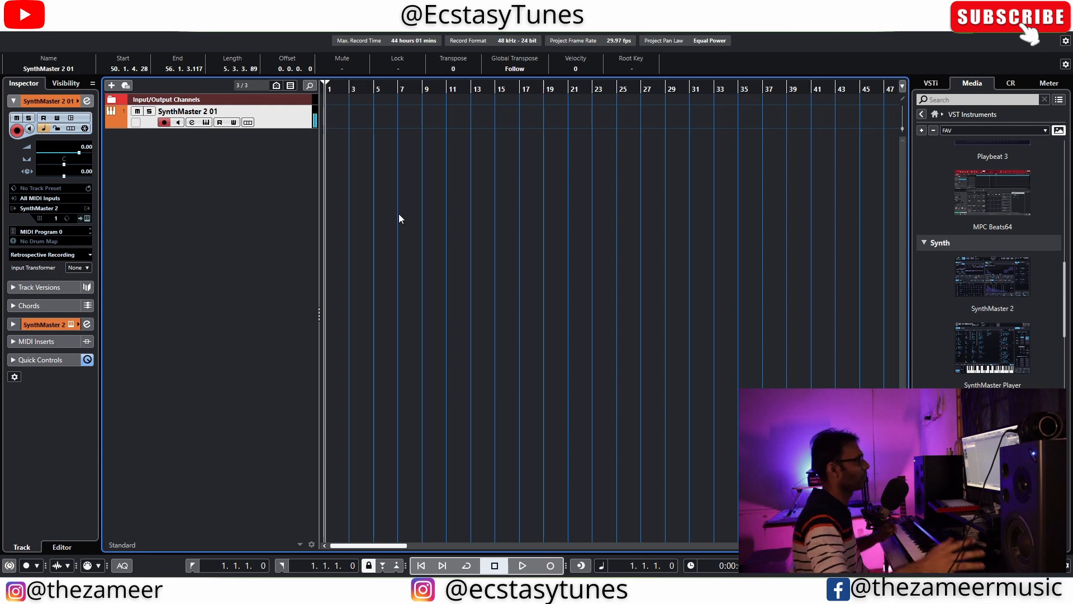
{"action": "left_click", "coordinate": [332, 87]}
{"action": "left_click_drag", "start_coordinate": [332, 87], "coordinate": [303, 103]}
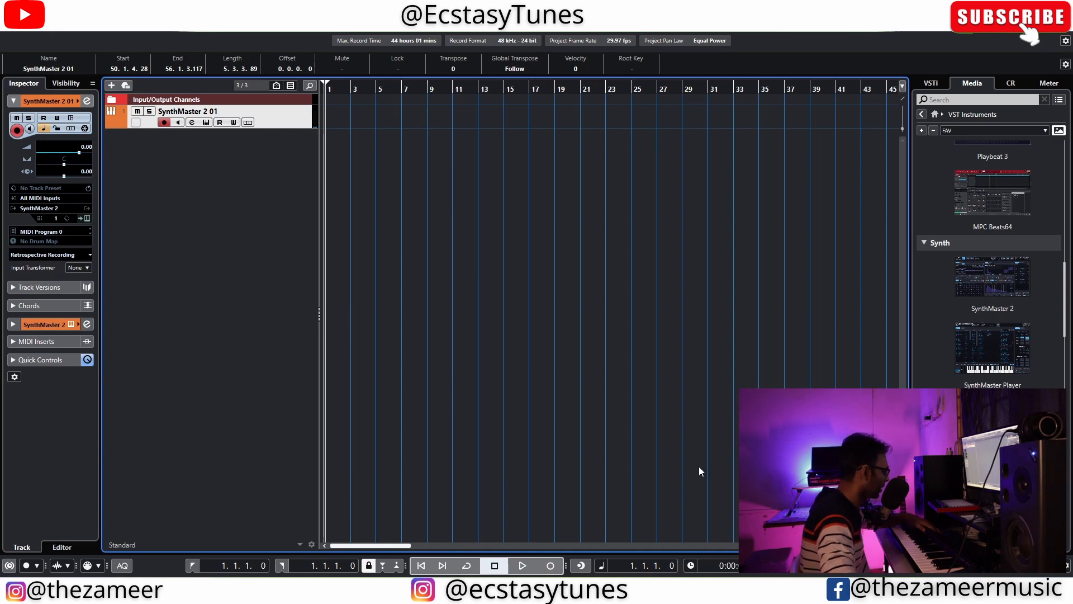
Run playback from bar 1 for a new performance, stop it, and open the track's retrospective recording options
{"action": "key", "text": "space"}
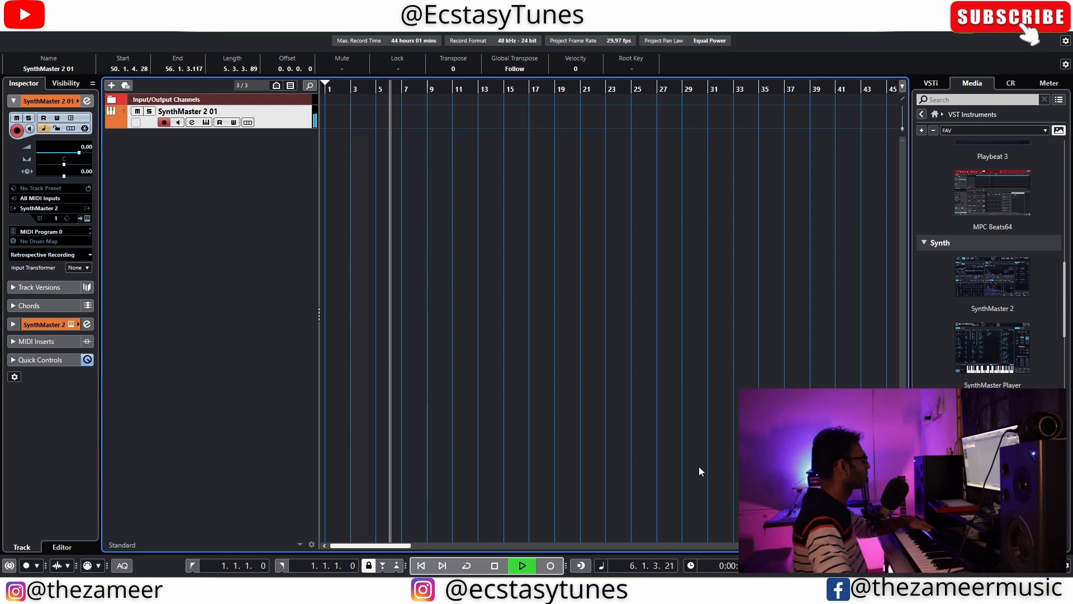
{"action": "key", "text": "space"}
{"action": "left_click", "coordinate": [90, 255]}
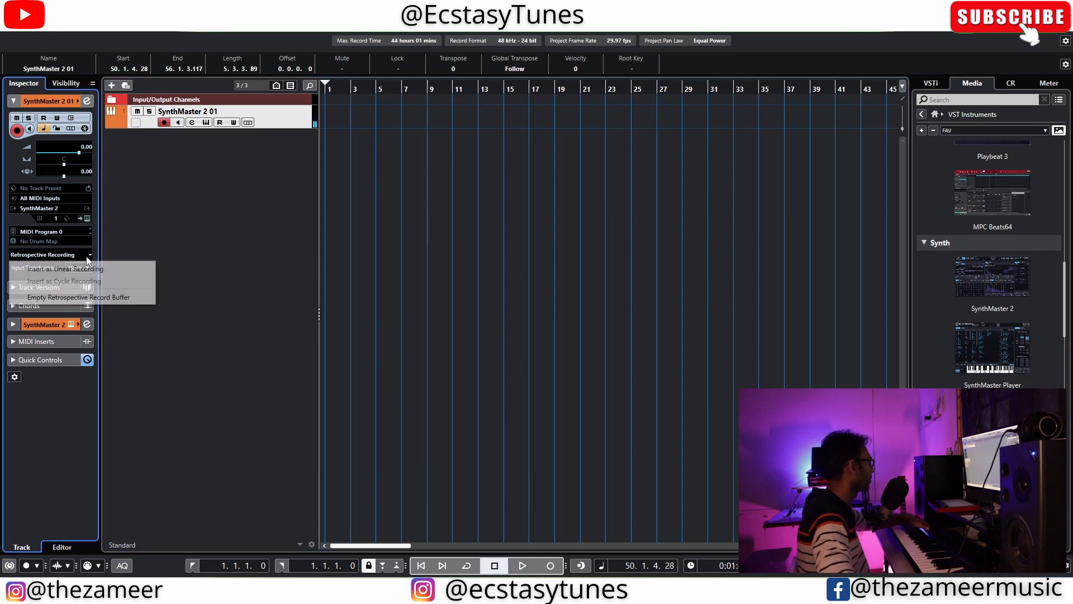
Quantize the G3, G#3 and G3 notes at beat 3.4 to the 1/16 grid, and move the G#3 to 3.4.2
{"action": "scroll", "coordinate": [168, 262], "scroll_direction": "up", "scroll_amount": 5}
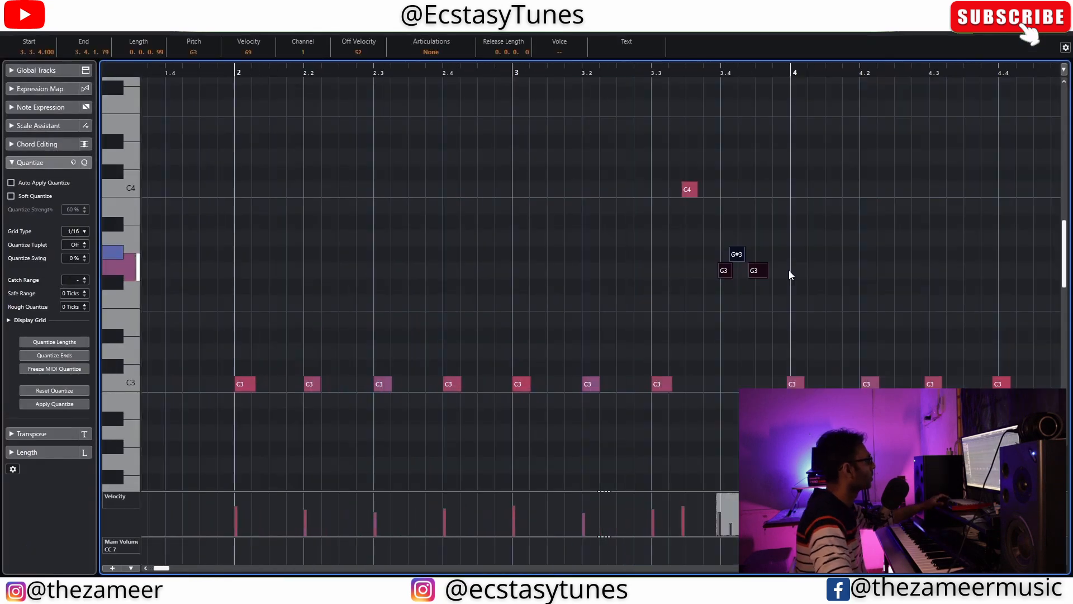
{"action": "key", "text": "q"}
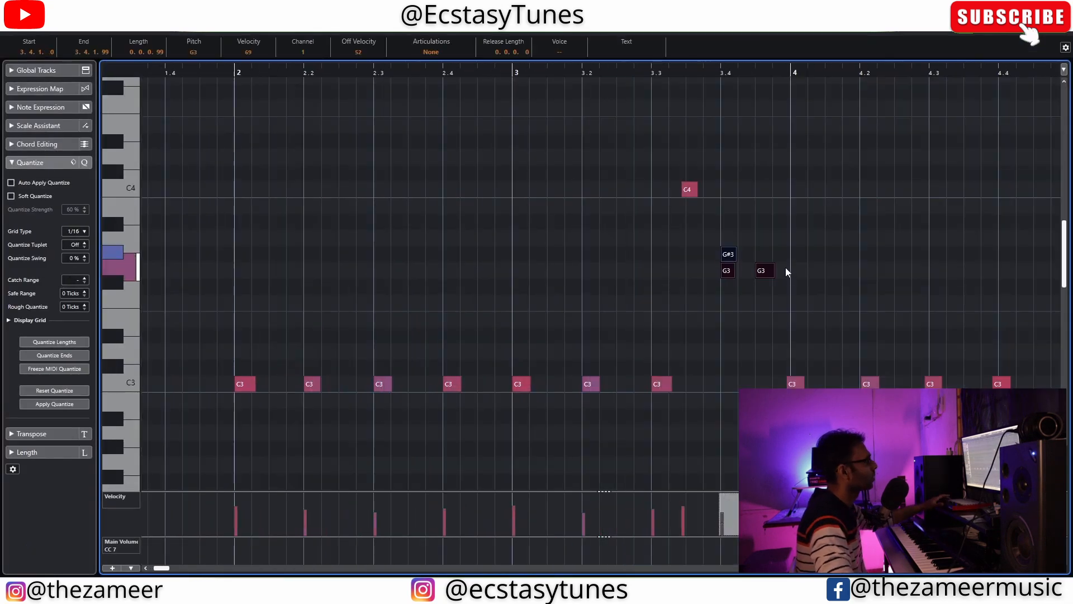
{"action": "left_click", "coordinate": [733, 243]}
{"action": "left_click_drag", "start_coordinate": [732, 254], "coordinate": [749, 253]}
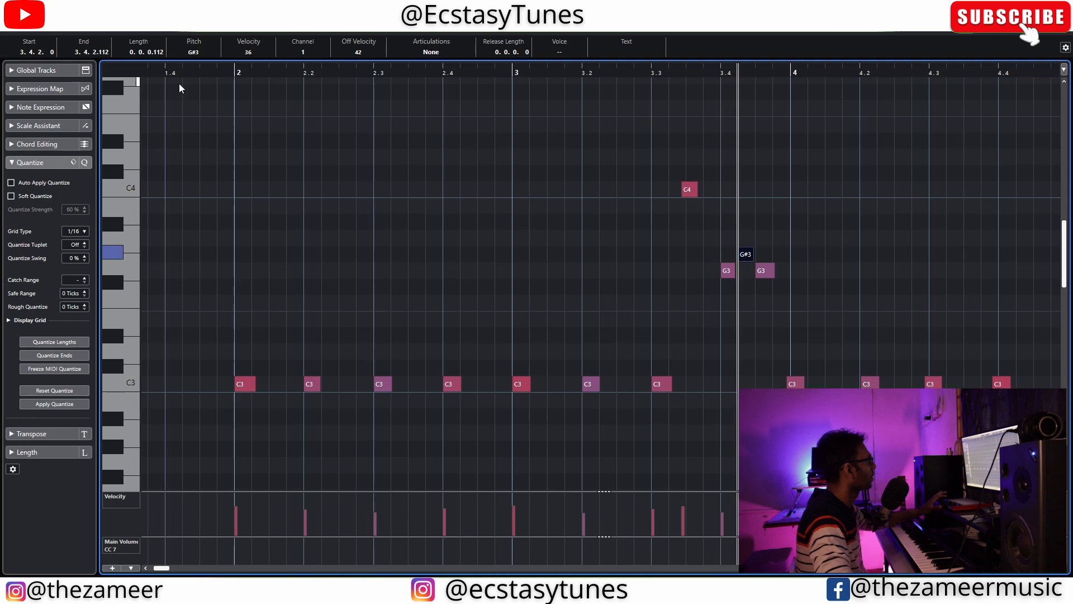
Play from just before bar 2, and quantize the C3 notes of bars 4 and 5 and the C4, G3 and G#3 notes ending bar 5
{"action": "left_click", "coordinate": [218, 72]}
{"action": "key", "text": "space"}
{"action": "scroll", "coordinate": [225, 238], "scroll_direction": "down", "scroll_amount": 4}
{"action": "scroll", "coordinate": [595, 307], "scroll_direction": "up", "scroll_amount": 4}
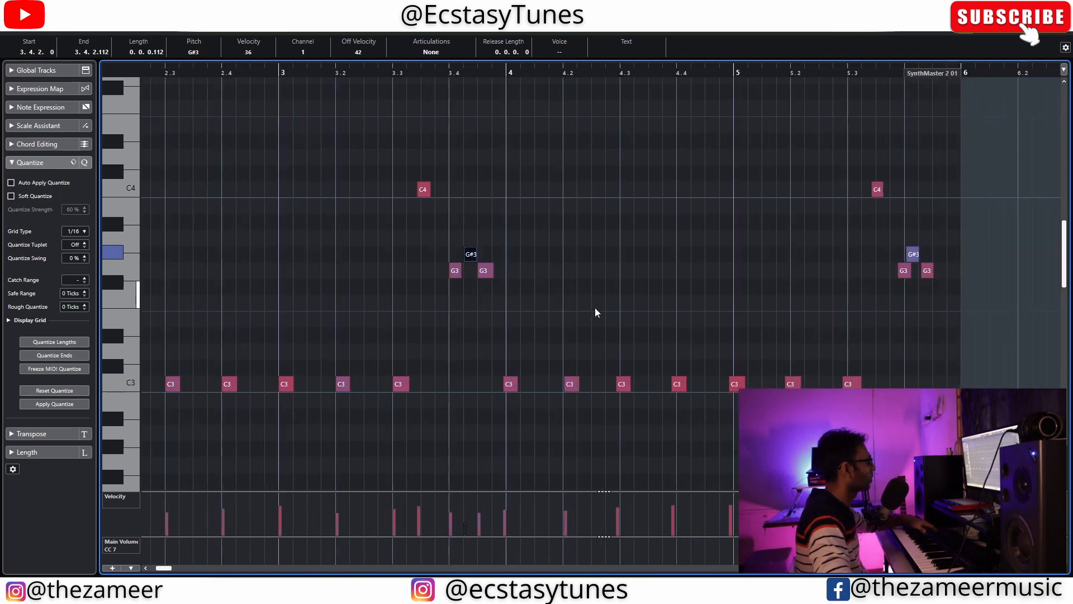
{"action": "left_click_drag", "start_coordinate": [473, 327], "coordinate": [869, 413]}
{"action": "key", "text": "q"}
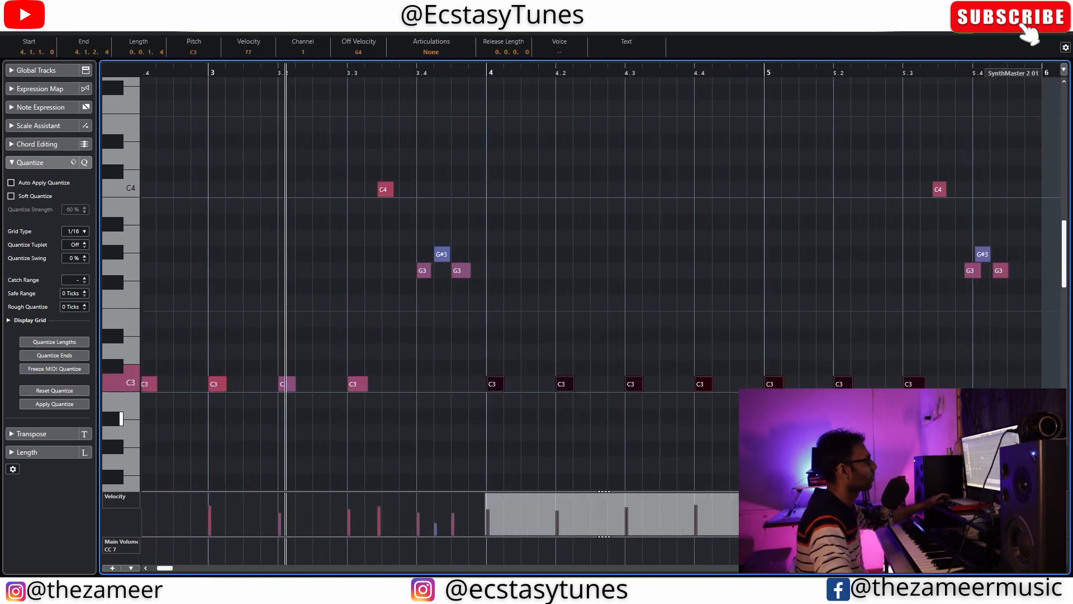
{"action": "left_click_drag", "start_coordinate": [897, 152], "coordinate": [1051, 331]}
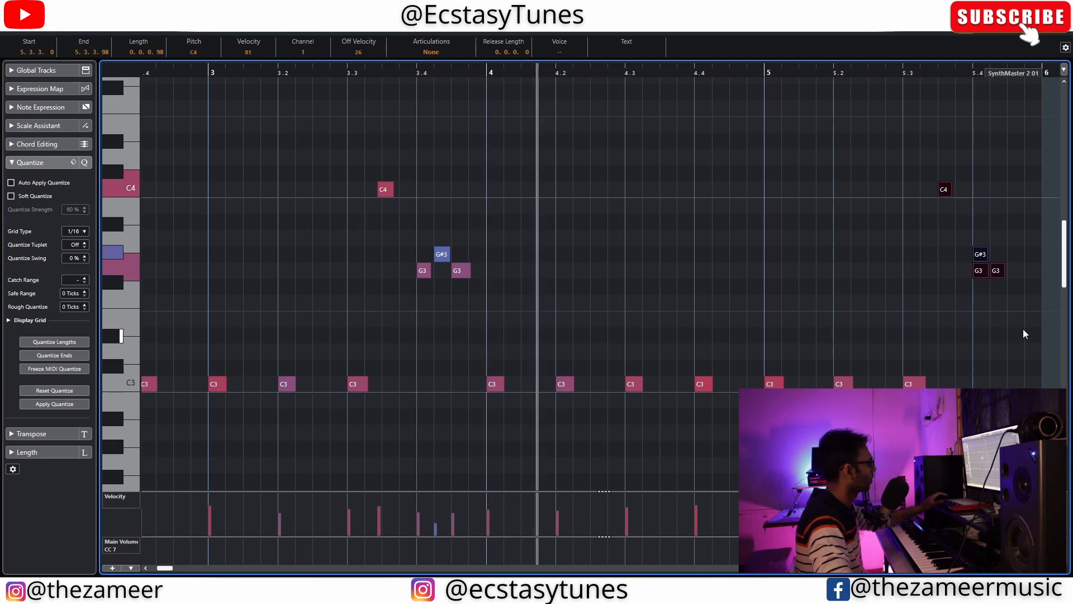
{"action": "scroll", "coordinate": [1016, 333], "scroll_direction": "up", "scroll_amount": 3}
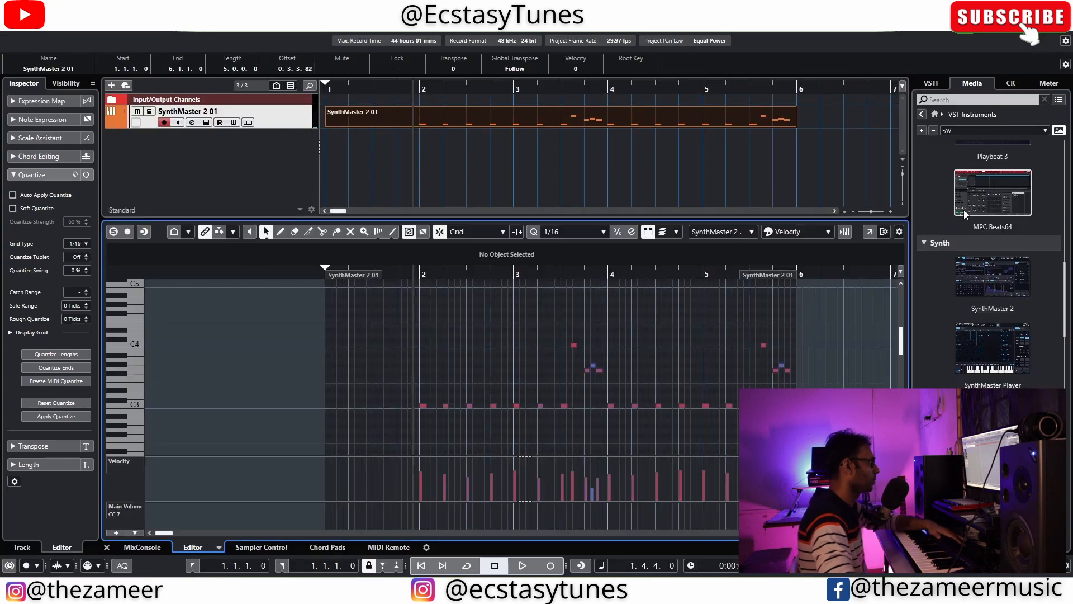
Close the note editor and cut off the clip's empty first bar so that it starts at bar 2
{"action": "key", "text": "Return"}
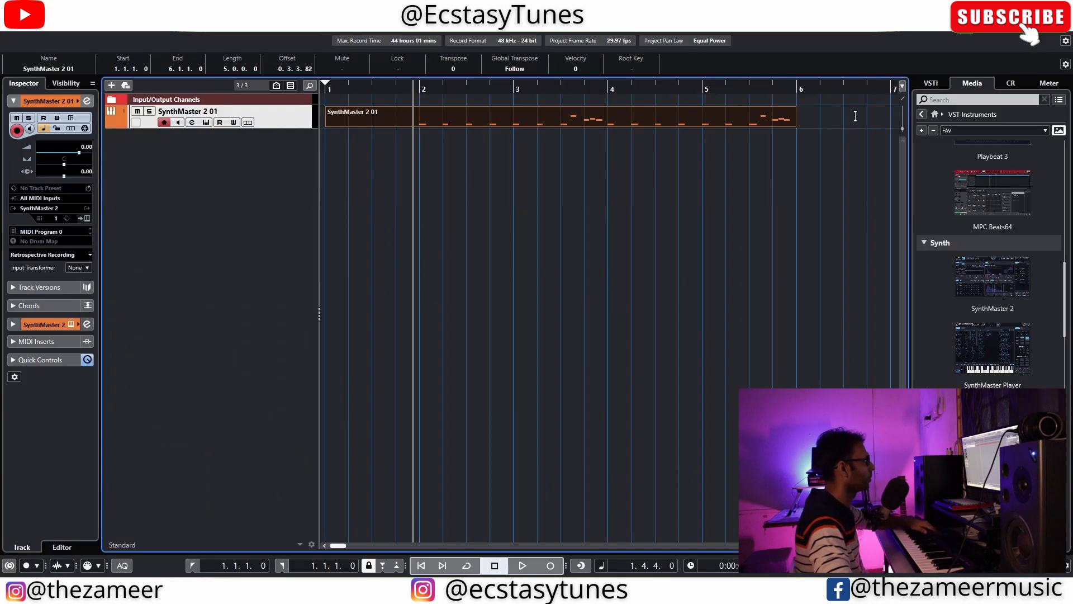
{"action": "scroll", "coordinate": [426, 139], "scroll_direction": "up", "scroll_amount": 3}
{"action": "left_click", "coordinate": [394, 125], "text": "alt"}
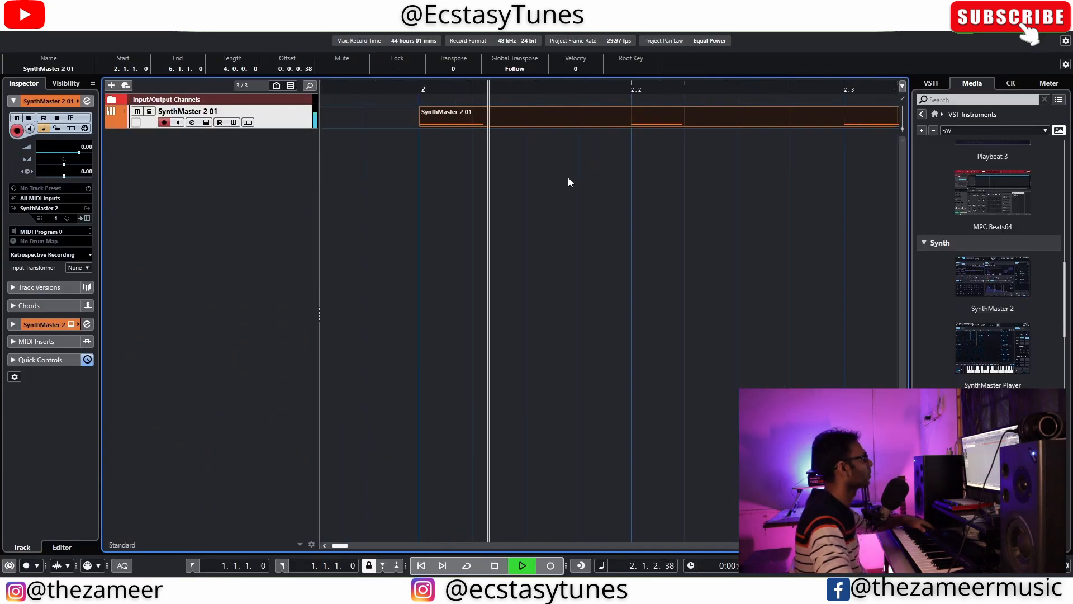
Play the trimmed clip to its end, stop playback, and move the clip to start at bar 1
{"action": "scroll", "coordinate": [569, 179], "scroll_direction": "down", "scroll_amount": 5}
{"action": "scroll", "coordinate": [569, 178], "scroll_direction": "down", "scroll_amount": 3}
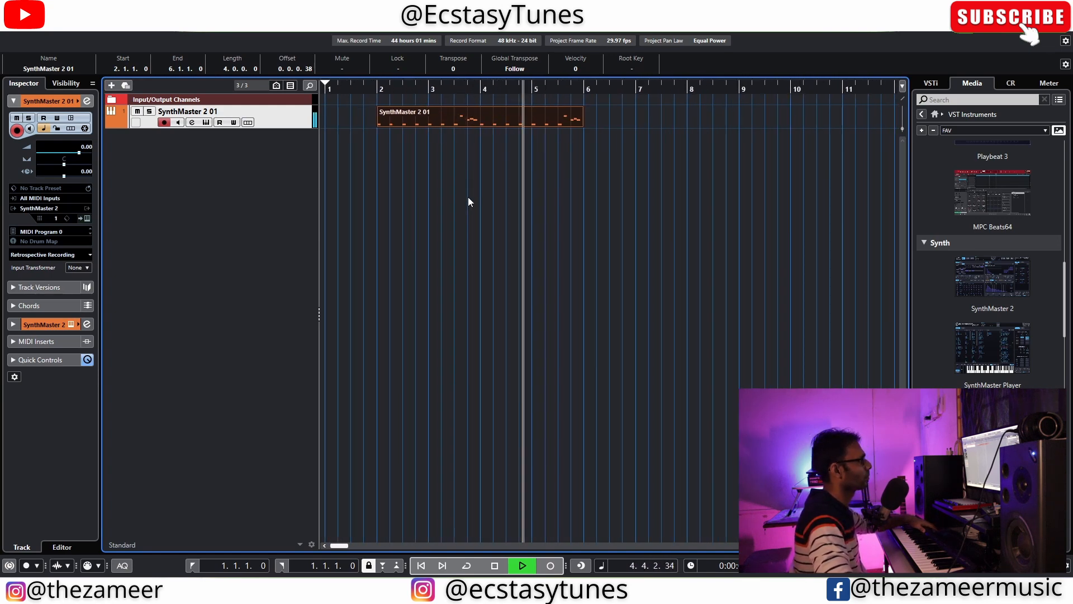
{"action": "scroll", "coordinate": [468, 199], "scroll_direction": "down", "scroll_amount": 1}
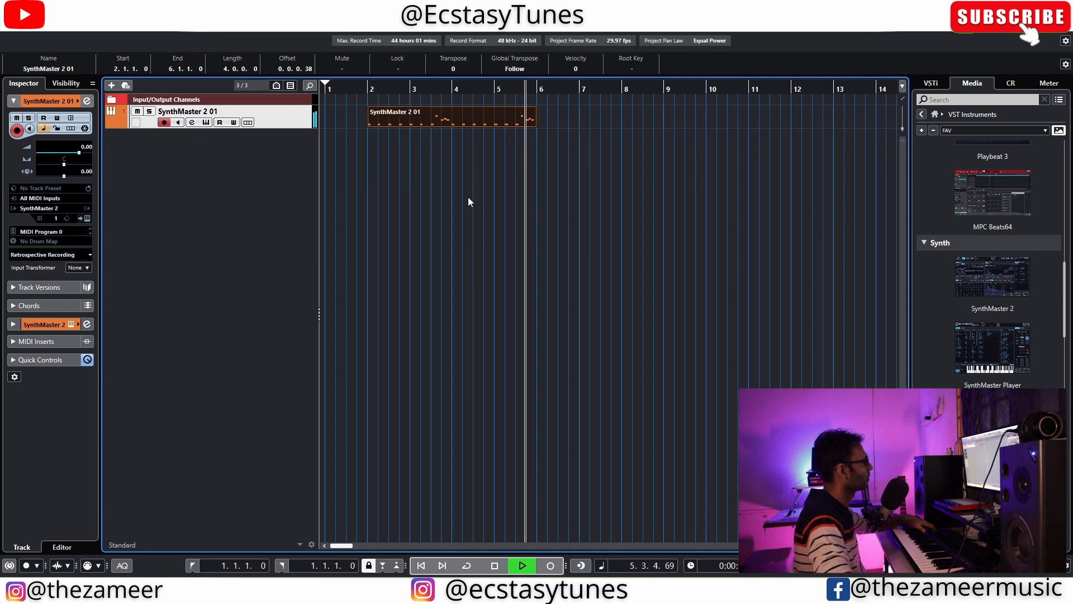
{"action": "scroll", "coordinate": [468, 196], "scroll_direction": "down", "scroll_amount": 2}
{"action": "key", "text": "space"}
{"action": "left_click_drag", "start_coordinate": [417, 123], "coordinate": [345, 120]}
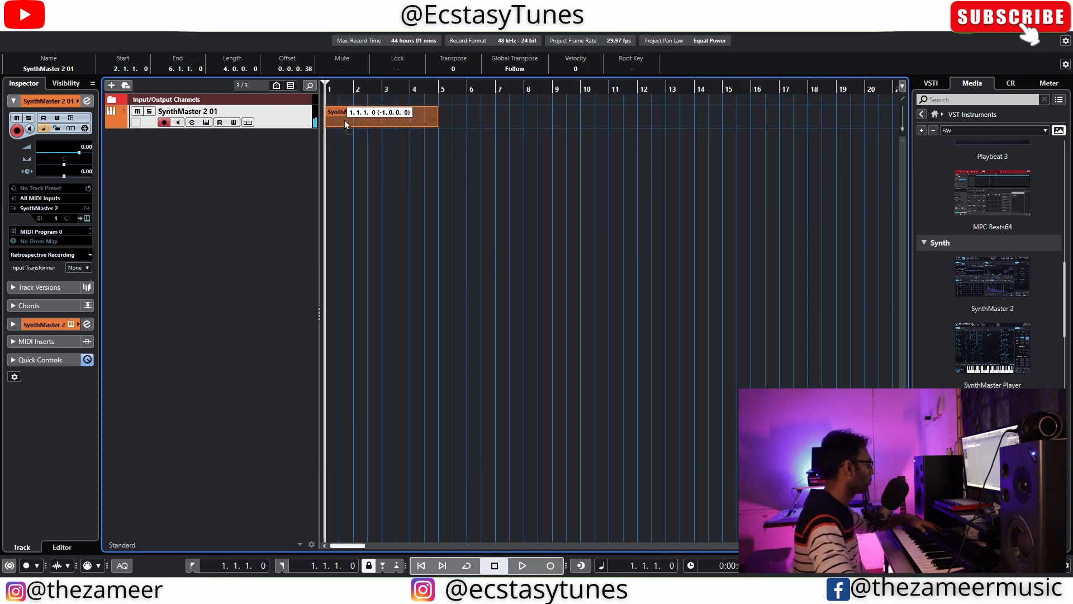
{"action": "left_click", "coordinate": [485, 217]}
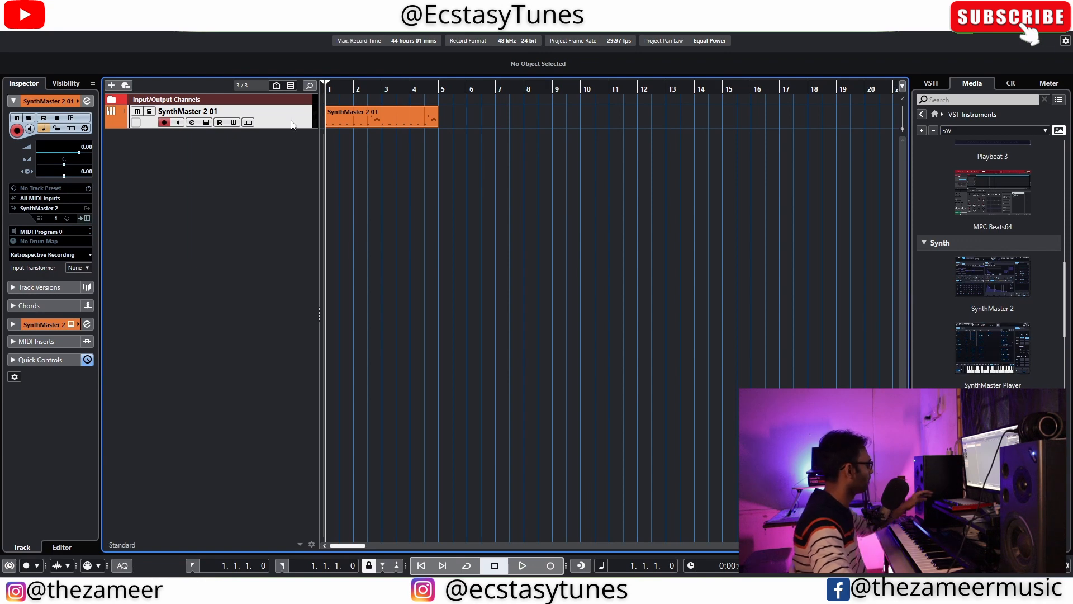
Duplicate the SynthMaster 2 01 track and record a new chord part on the copy from bar 1
{"action": "key", "text": "ctrl+shift+d"}
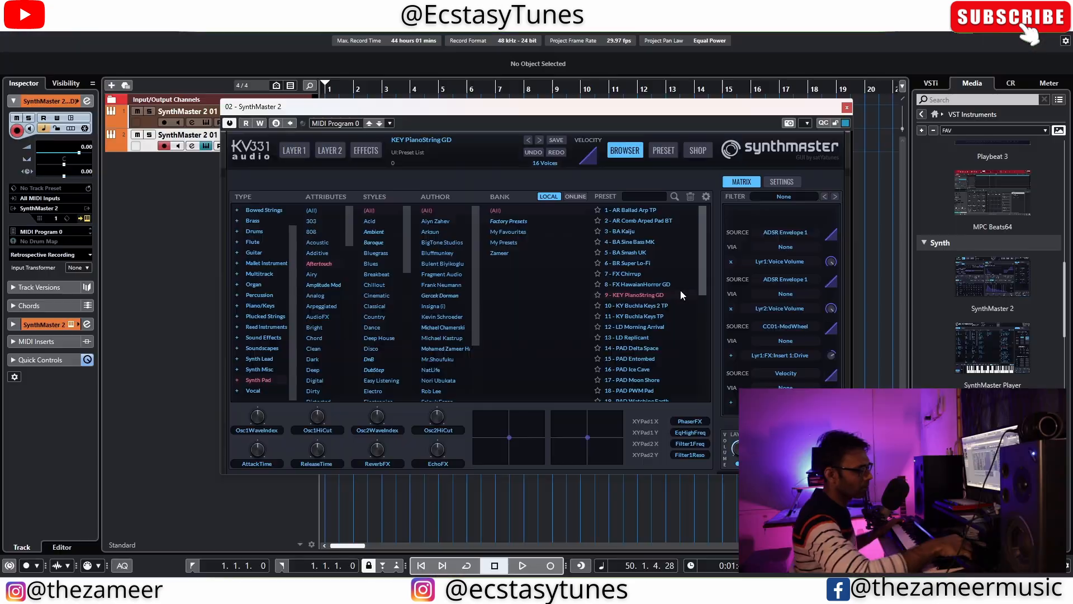
{"action": "key", "text": "KP_Multiply"}
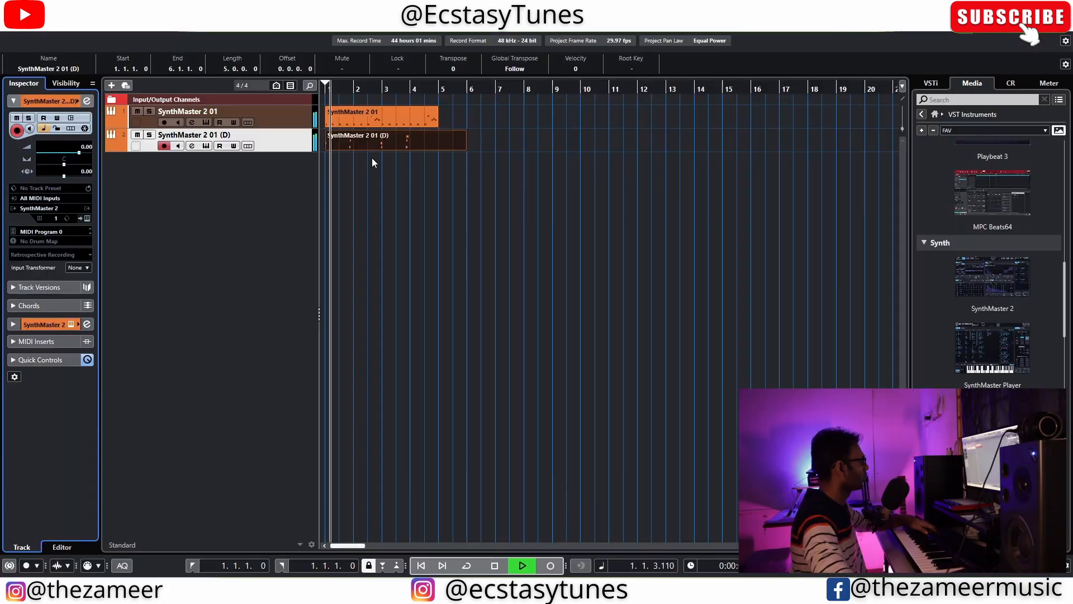
Open the new chord clip on the duplicated track in a separate note editor window
{"action": "left_click", "coordinate": [367, 148]}
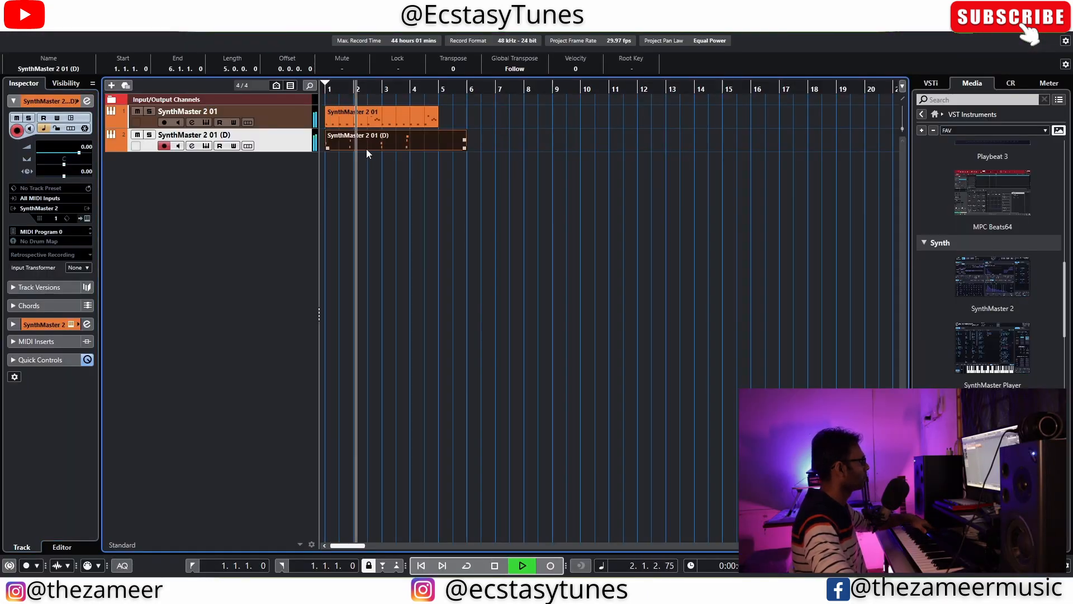
{"action": "double_click", "coordinate": [367, 149]}
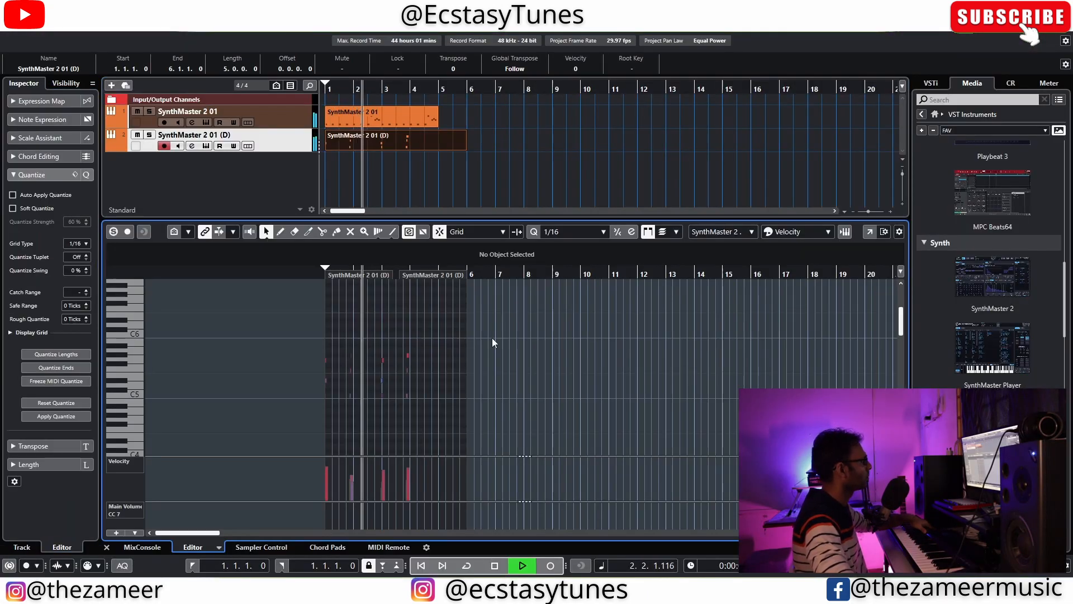
{"action": "left_click", "coordinate": [869, 231]}
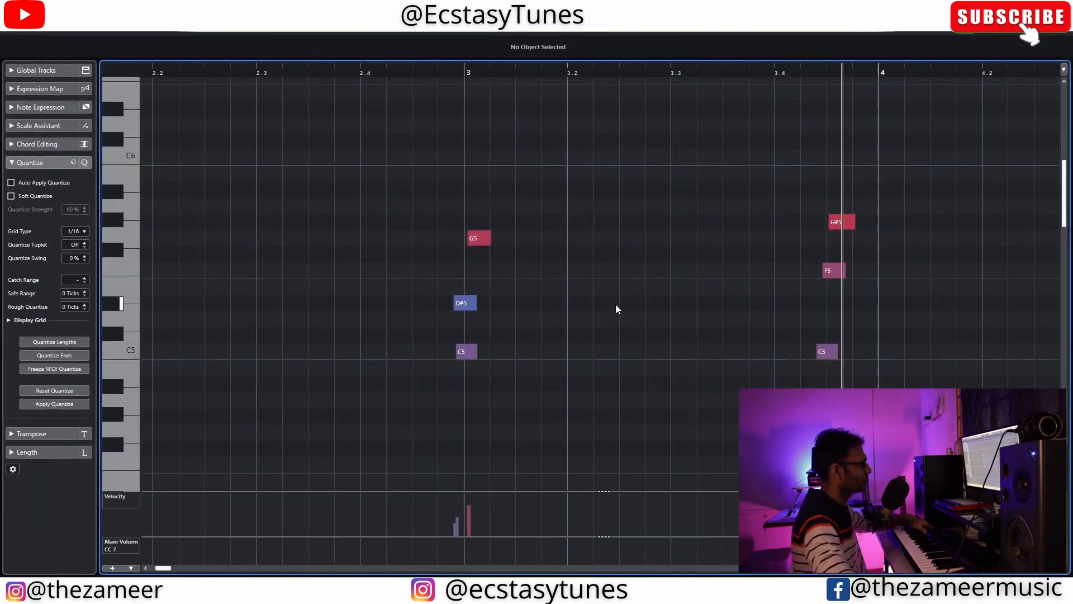
{"action": "scroll", "coordinate": [616, 304], "scroll_direction": "down", "scroll_amount": 6}
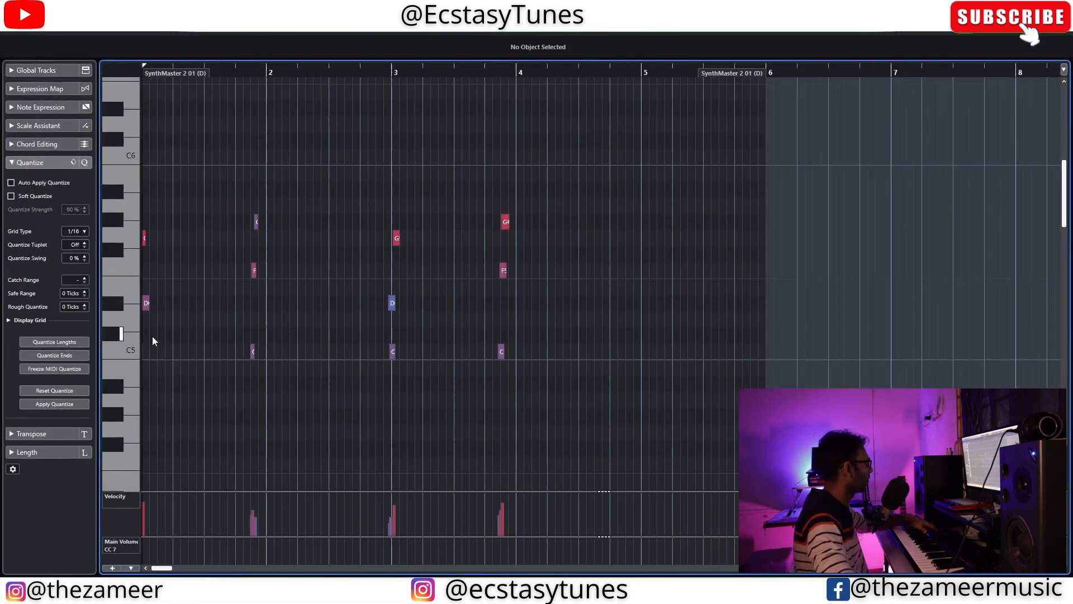
{"action": "scroll", "coordinate": [152, 337], "scroll_direction": "up", "scroll_amount": 5}
{"action": "left_click", "coordinate": [147, 569]}
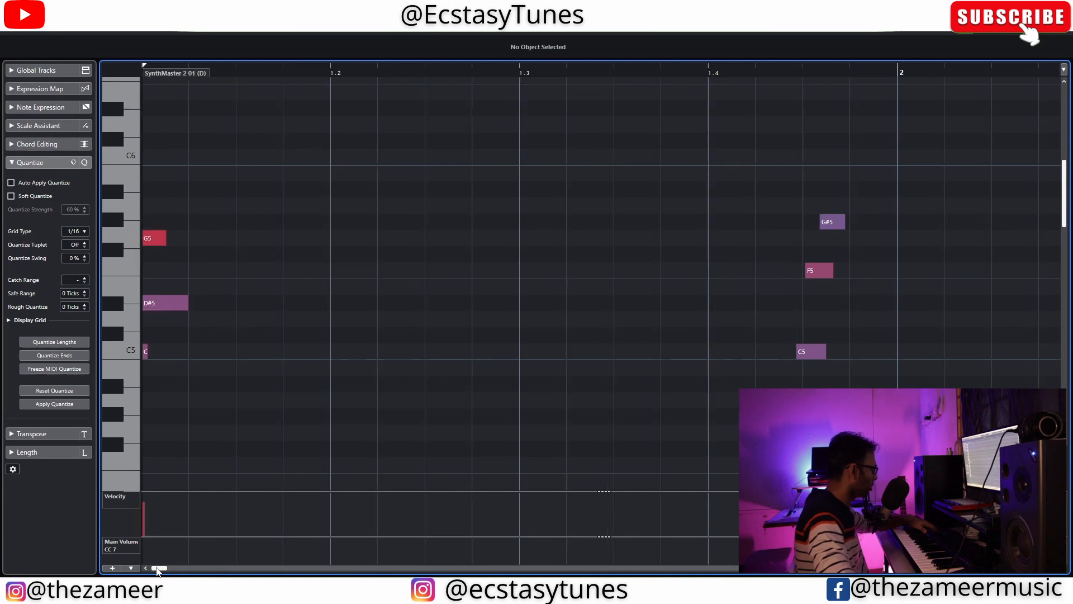
Stagger the first chord by shifting D#5 and G5 slightly later, and set the C5 note's length to 30 ticks
{"action": "scroll", "coordinate": [150, 357], "scroll_direction": "up", "scroll_amount": 4}
{"action": "left_click_drag", "start_coordinate": [166, 568], "coordinate": [137, 563]}
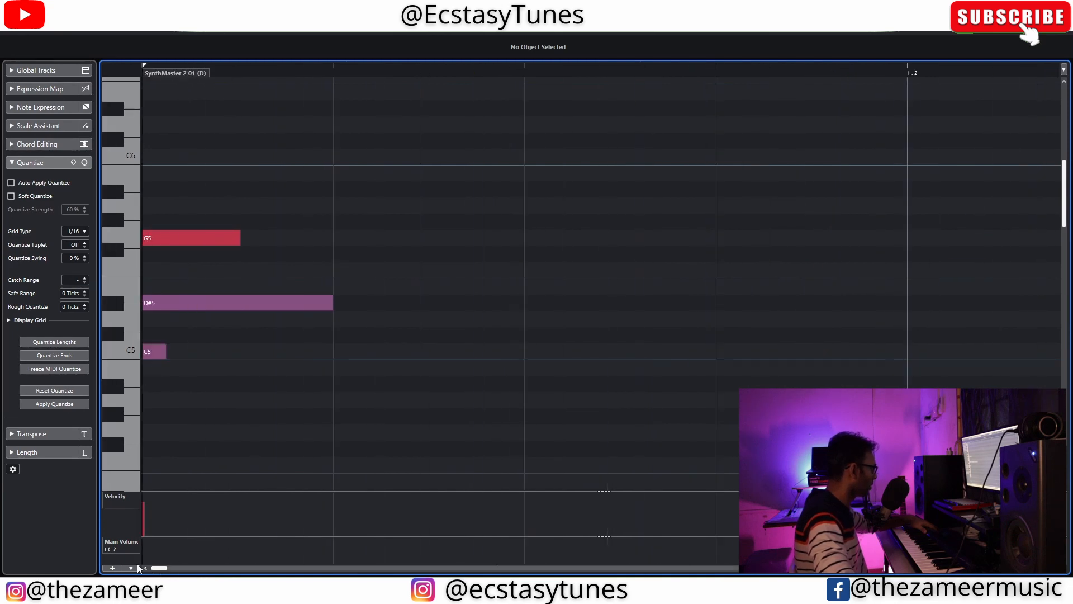
{"action": "left_click_drag", "start_coordinate": [167, 306], "coordinate": [176, 307]}
{"action": "left_click_drag", "start_coordinate": [178, 243], "coordinate": [205, 245]}
{"action": "left_click_drag", "start_coordinate": [166, 352], "coordinate": [190, 355]}
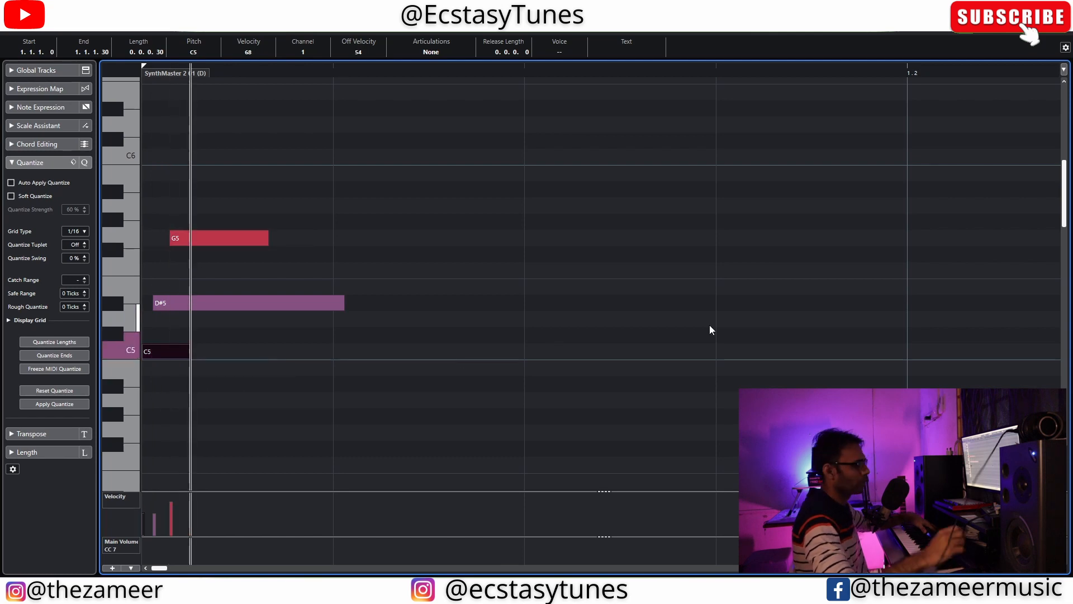
{"action": "key", "text": "space"}
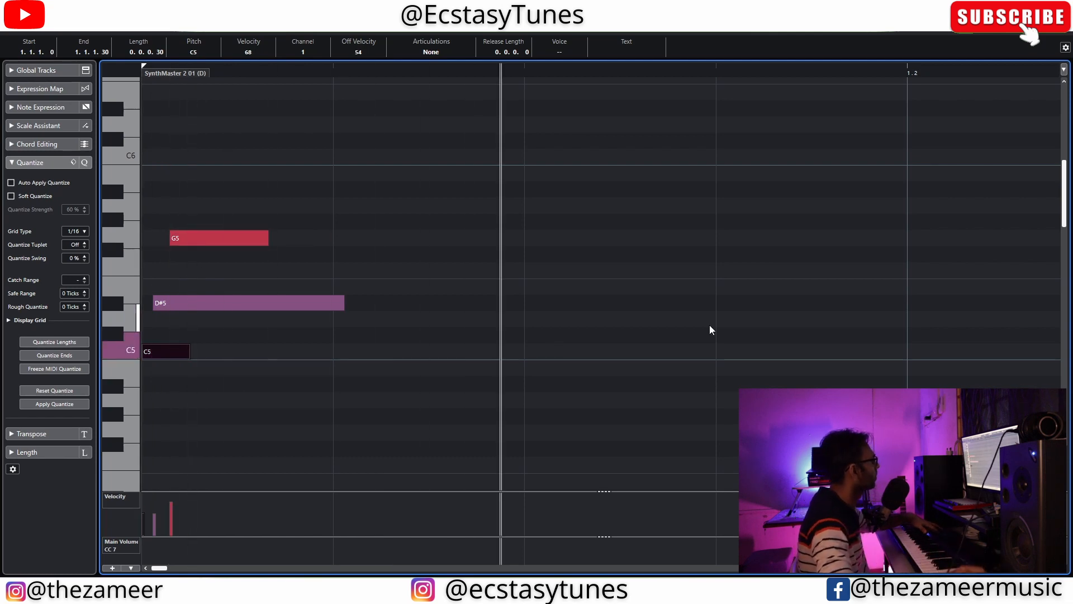
Move the second chord's C5, F5 and G#5 together so that the C5 starts at 1.4.3.0
{"action": "key", "text": "shift+f"}
{"action": "scroll", "coordinate": [324, 352], "scroll_direction": "up", "scroll_amount": 4}
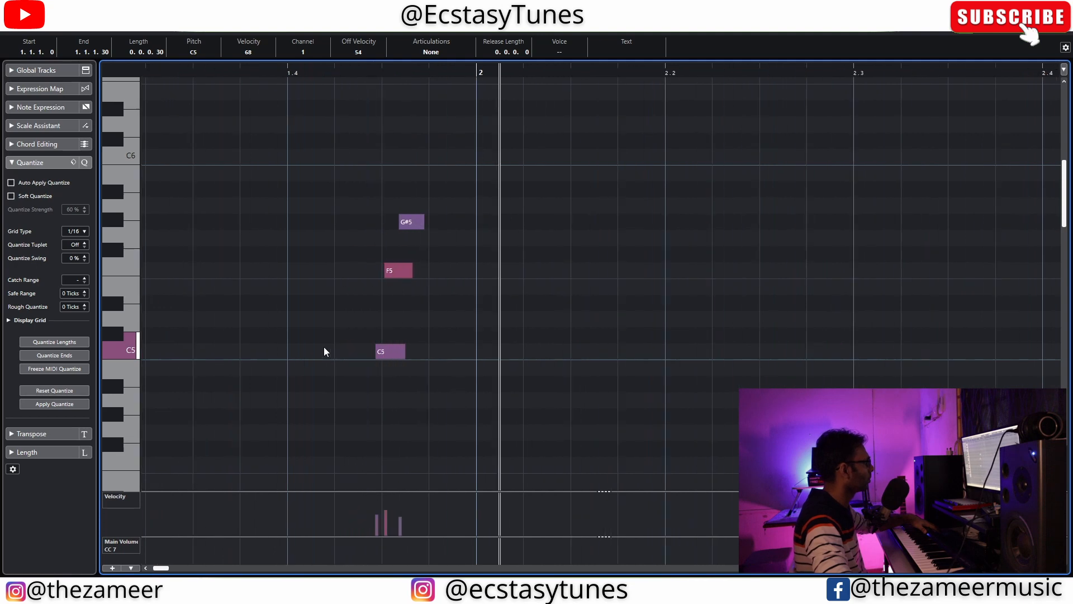
{"action": "left_click_drag", "start_coordinate": [451, 180], "coordinate": [387, 354]}
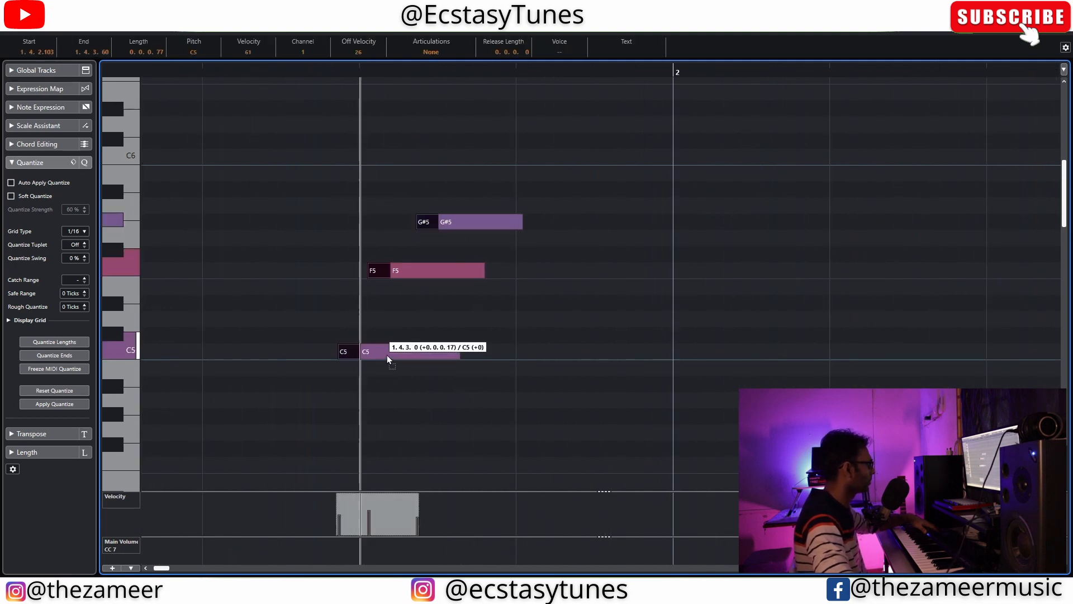
{"action": "scroll", "coordinate": [322, 385], "scroll_direction": "down", "scroll_amount": 3}
{"action": "scroll", "coordinate": [576, 187], "scroll_direction": "up", "scroll_amount": 3}
Shift the D#5 note of the third chord slightly later to start on bar 3
{"action": "left_click_drag", "start_coordinate": [576, 185], "coordinate": [639, 356]}
{"action": "left_click", "coordinate": [691, 316]}
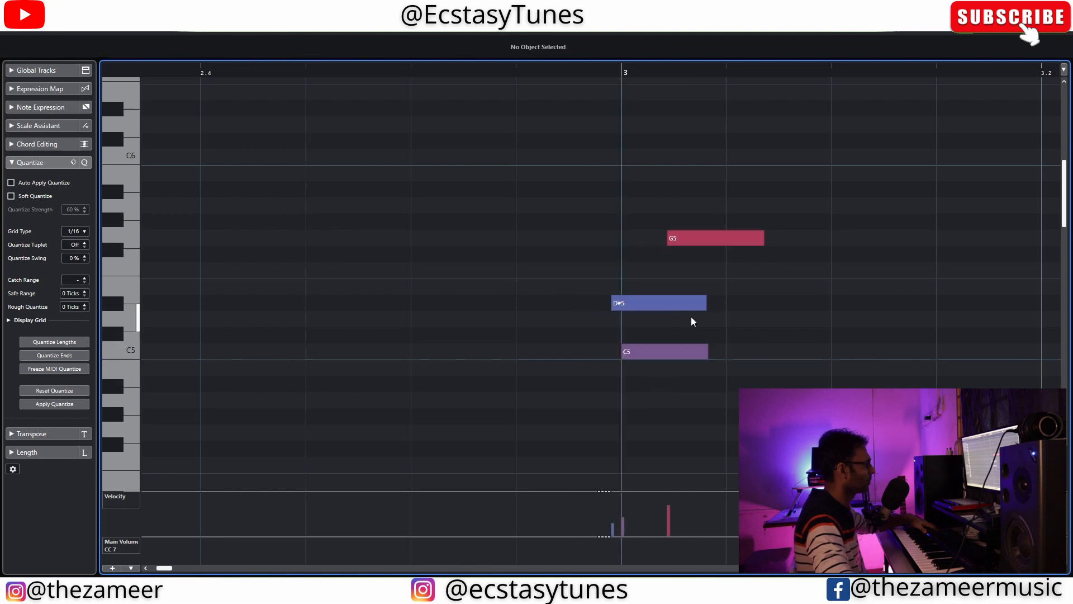
{"action": "left_click_drag", "start_coordinate": [642, 307], "coordinate": [655, 305]}
Move the last chord before bar 4 so that its C5 starts at 3.4.3.0
{"action": "scroll", "coordinate": [432, 286], "scroll_direction": "down", "scroll_amount": 6}
{"action": "scroll", "coordinate": [785, 291], "scroll_direction": "up", "scroll_amount": 4}
{"action": "left_click_drag", "start_coordinate": [538, 204], "coordinate": [632, 371]}
{"action": "scroll", "coordinate": [704, 318], "scroll_direction": "down", "scroll_amount": 3}
{"action": "scroll", "coordinate": [714, 320], "scroll_direction": "down", "scroll_amount": 4}
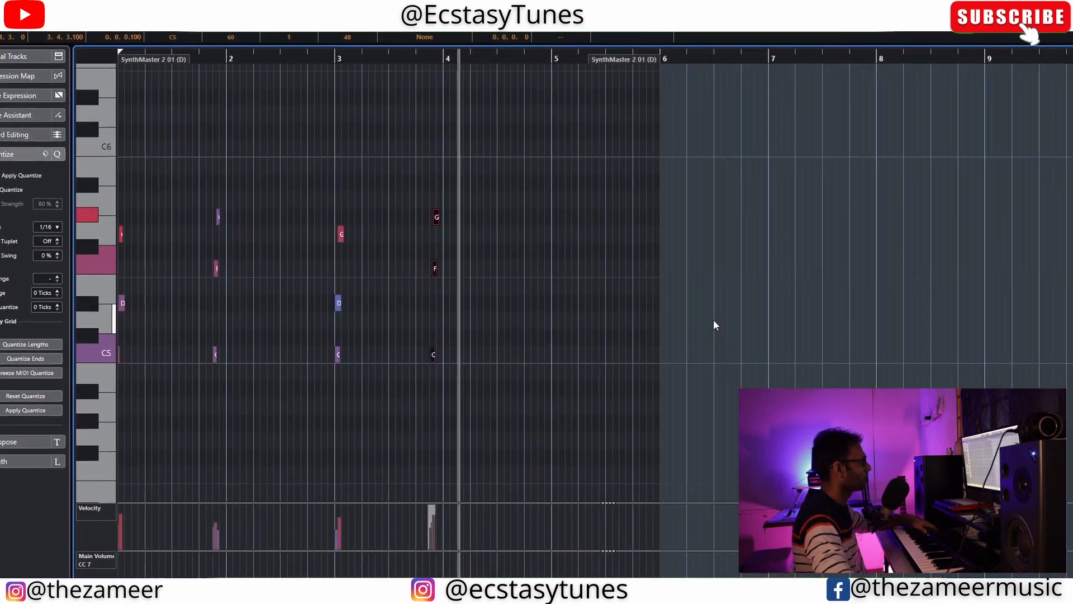
Play the edited chords from the start, and trim their clip in the arrangement to end at bar 5
{"action": "key", "text": "space"}
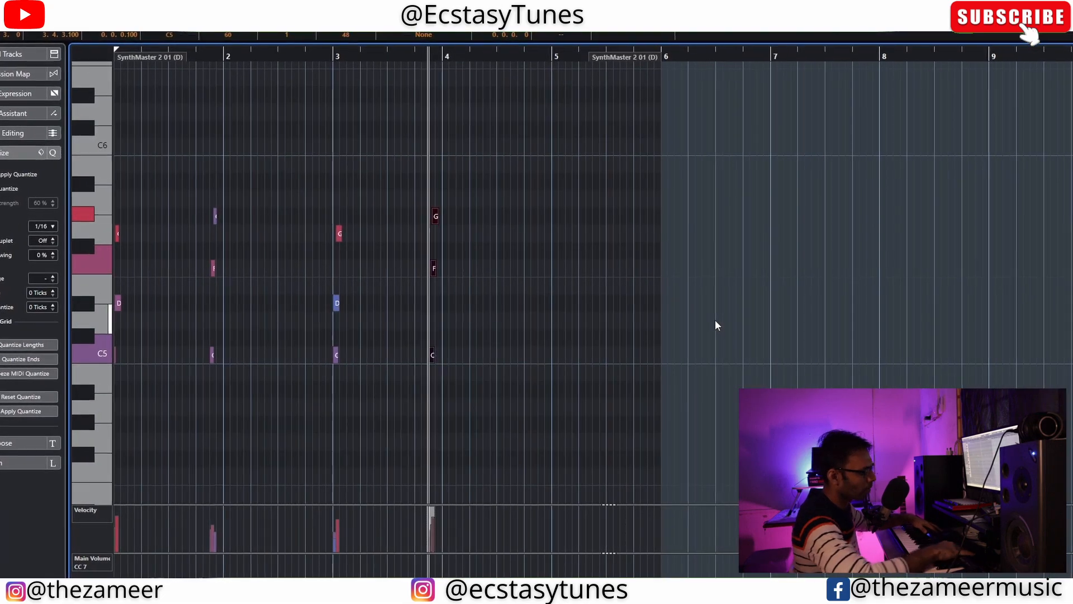
{"action": "key", "text": "period"}
{"action": "key", "text": "space"}
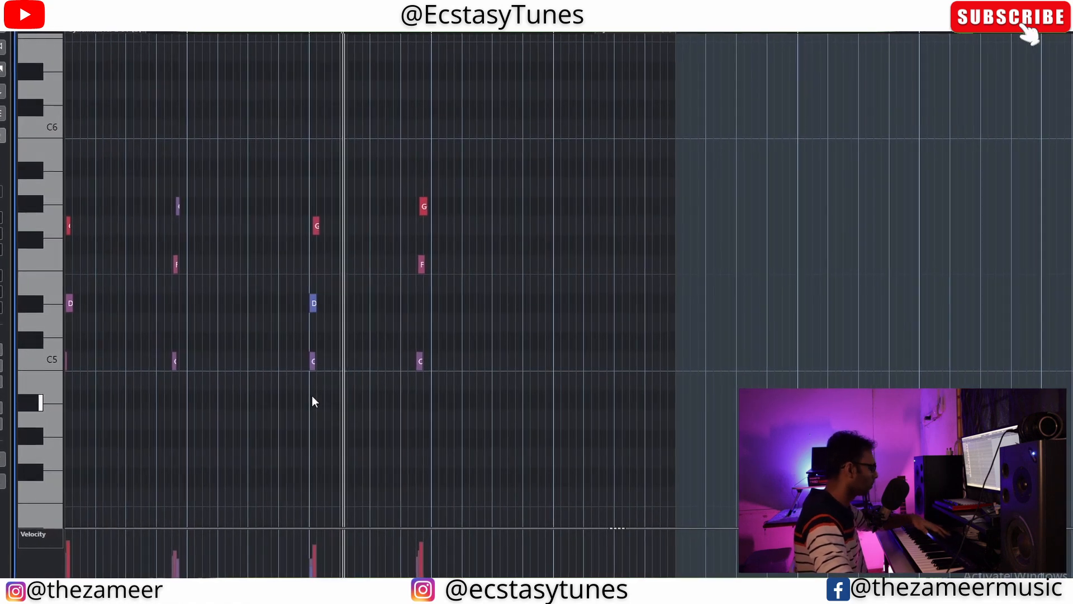
{"action": "key", "text": "Return"}
{"action": "double_click", "coordinate": [331, 82]}
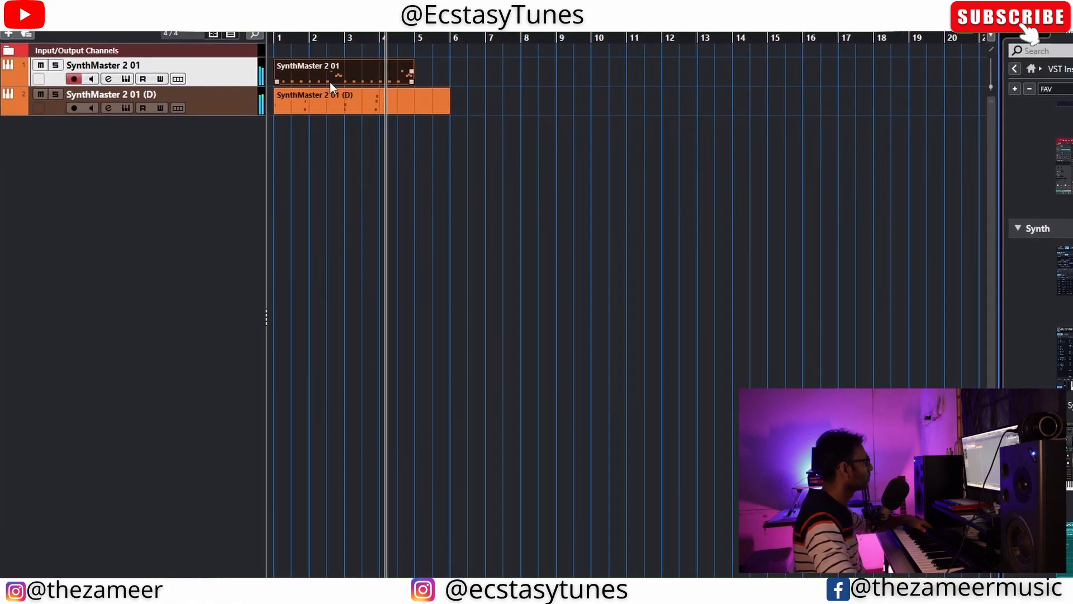
{"action": "scroll", "coordinate": [278, 399], "scroll_direction": "up", "scroll_amount": 5}
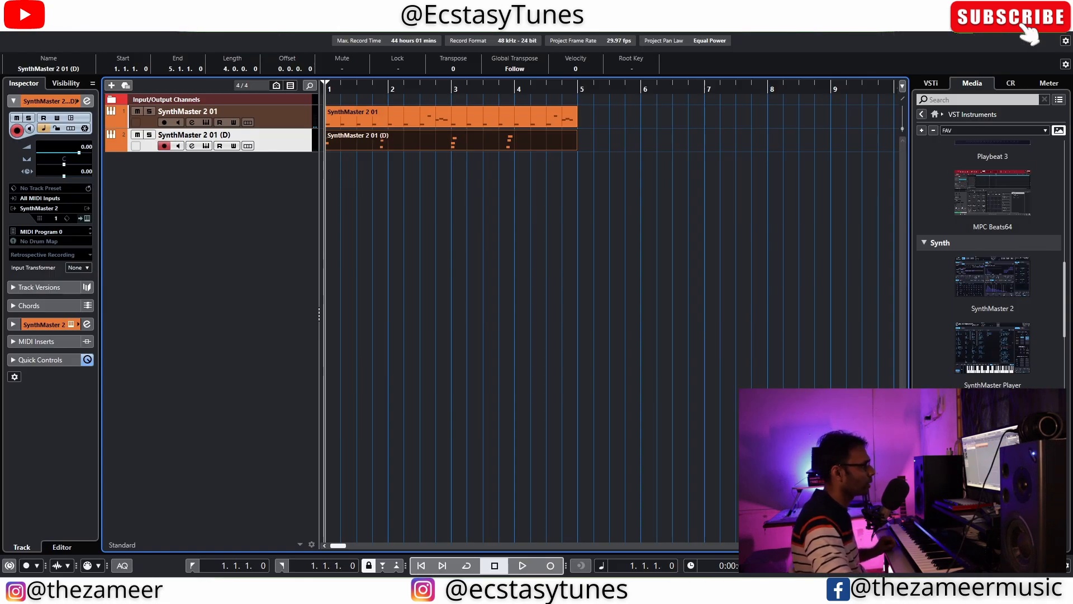
Add a VacuumPro_x64 instrument track below the SynthMaster tracks and advance its Part A preset
{"action": "scroll", "coordinate": [989, 252], "scroll_direction": "down", "scroll_amount": 4}
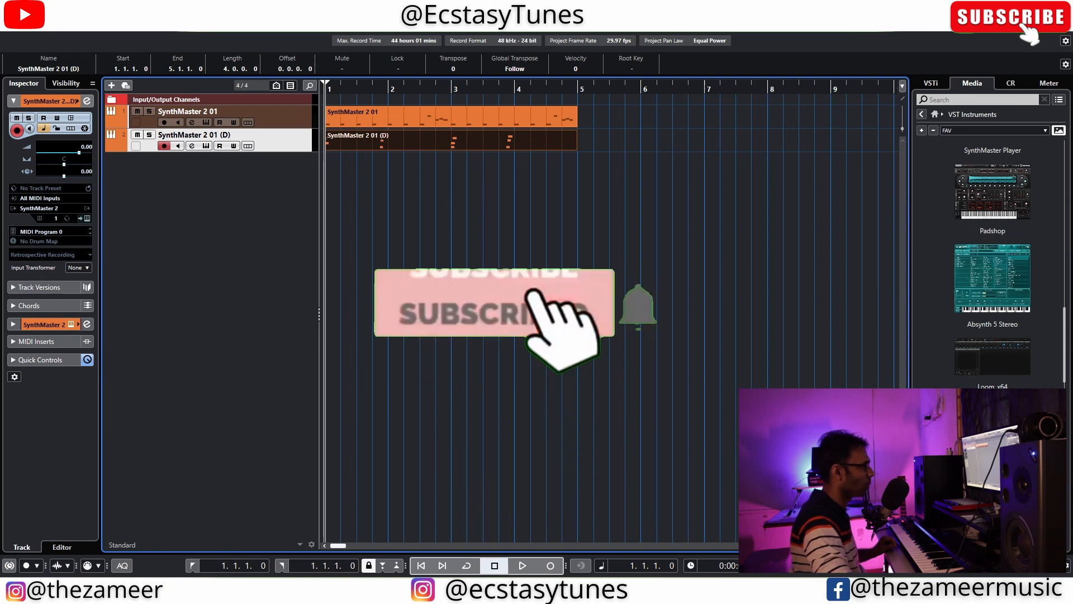
{"action": "left_click_drag", "start_coordinate": [992, 428], "coordinate": [163, 245]}
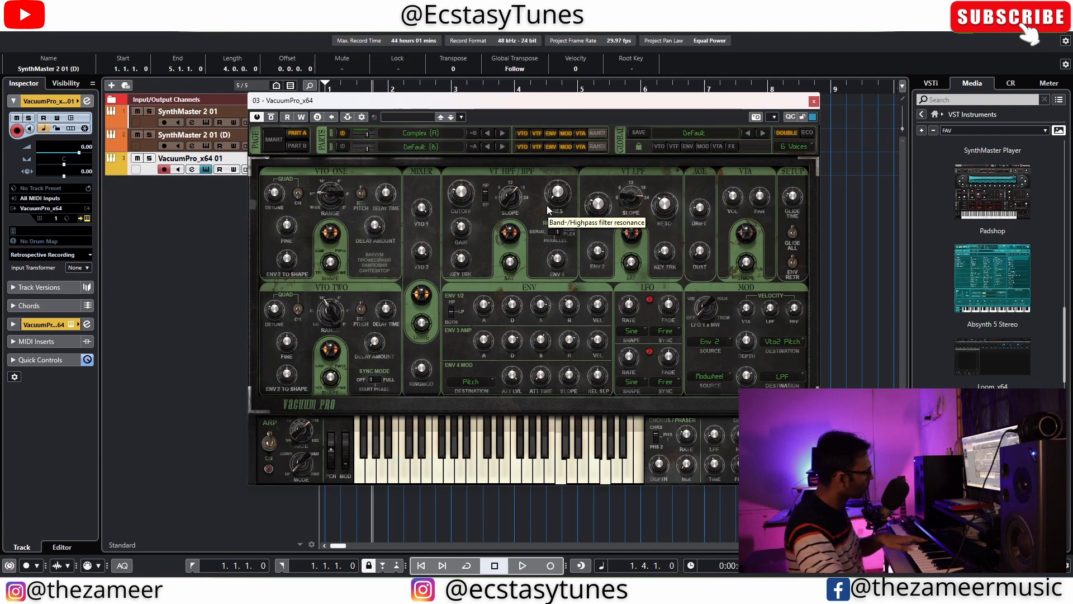
{"action": "left_click", "coordinate": [502, 133]}
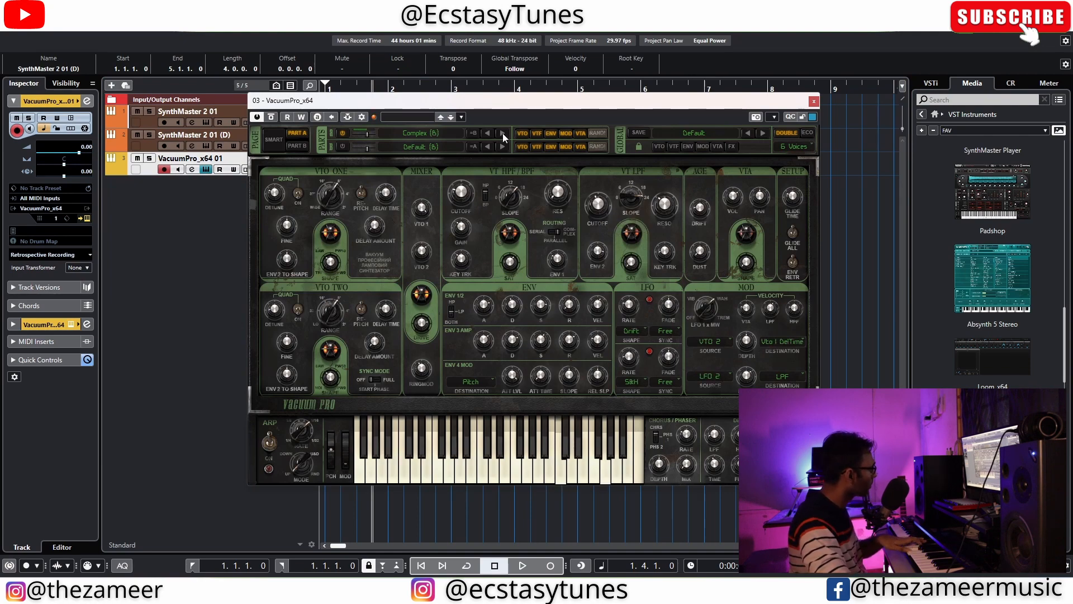
Close the VacuumPro window and record a four-bar chord part on its track from bar 1
{"action": "left_click", "coordinate": [814, 101]}
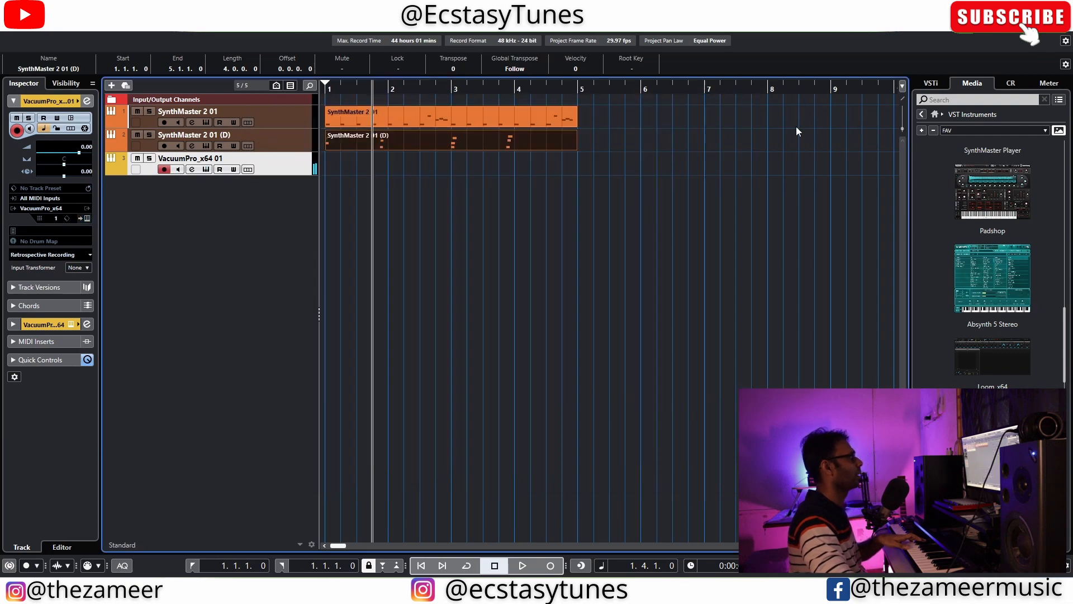
{"action": "key", "text": "KP_Decimal"}
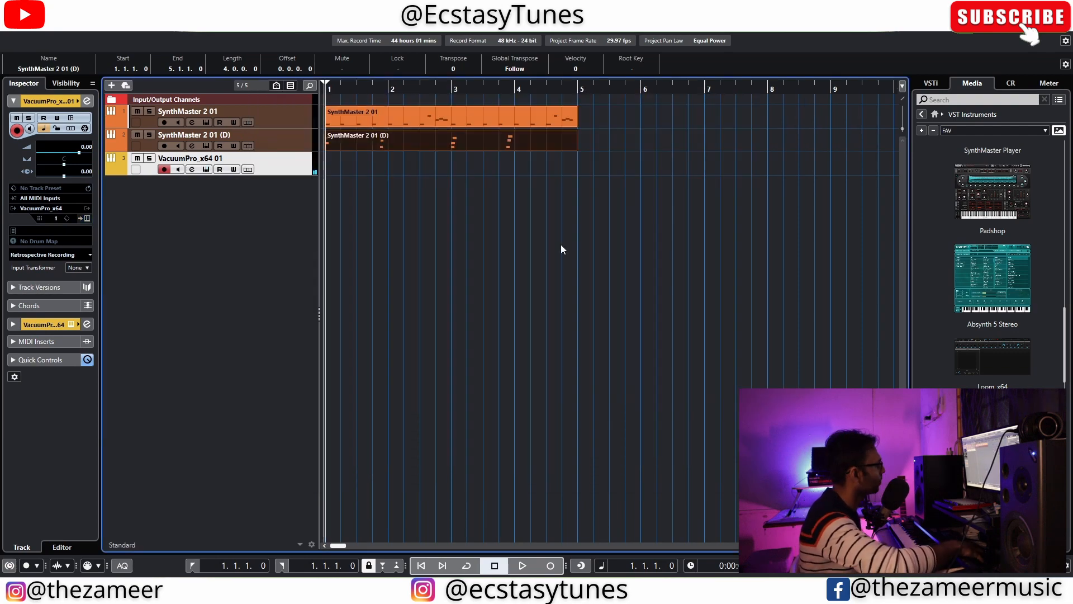
{"action": "key", "text": "KP_Multiply"}
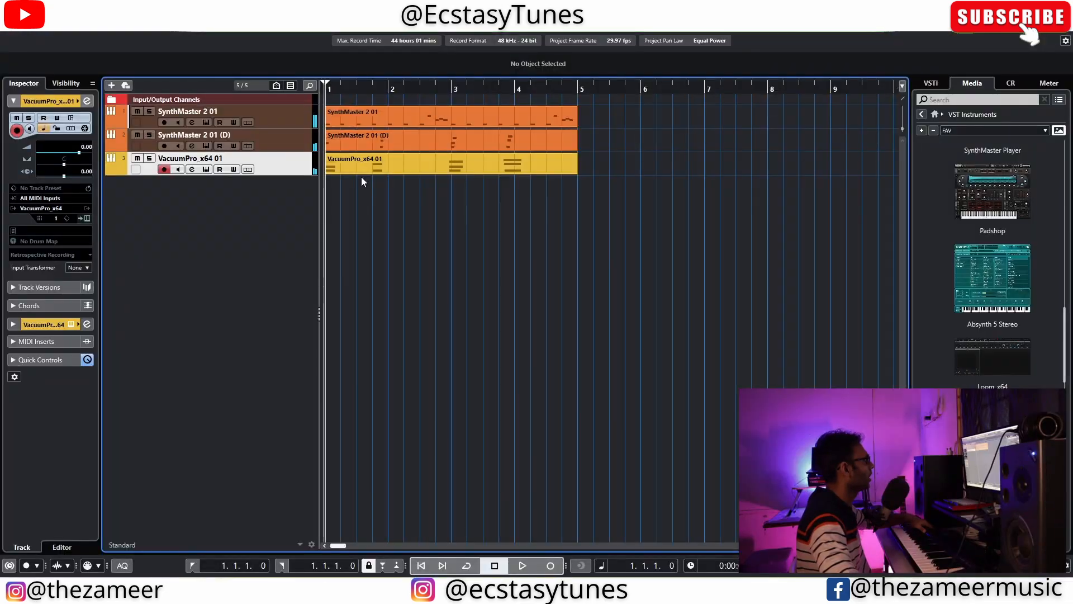
Open the VacuumPro clip in the lower note editor and quantize all its notes to 1/16
{"action": "double_click", "coordinate": [360, 167]}
{"action": "key", "text": "h"}
{"action": "key", "text": "h"}
{"action": "key", "text": "h"}
{"action": "left_click_drag", "start_coordinate": [329, 313], "coordinate": [765, 407]}
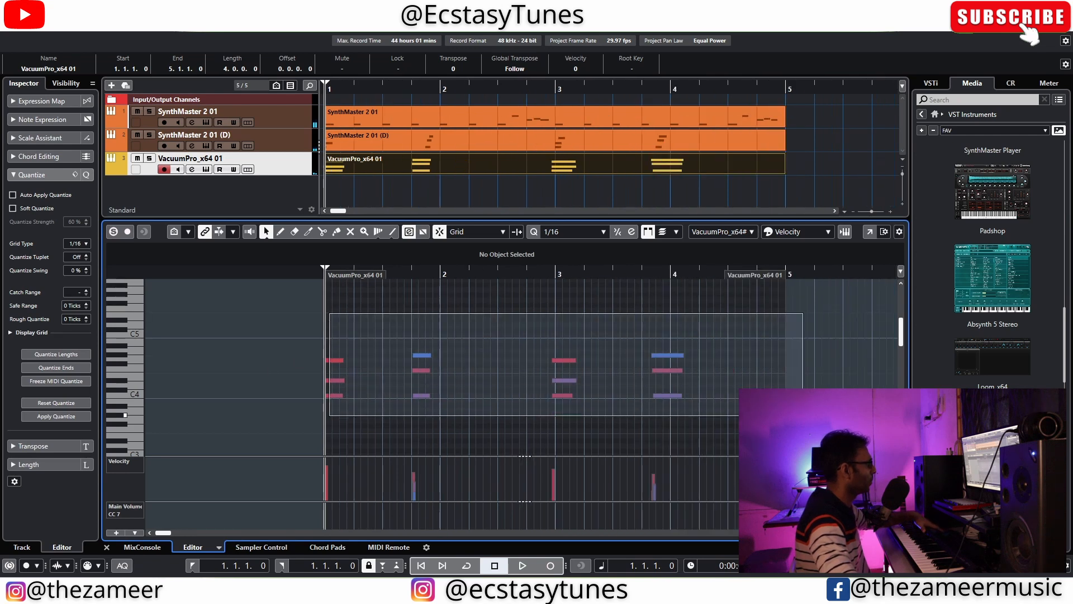
{"action": "key", "text": "q"}
Show the notes of the SynthMaster 2 01 (D) clip during playback to compare chord timing
{"action": "left_click", "coordinate": [437, 145]}
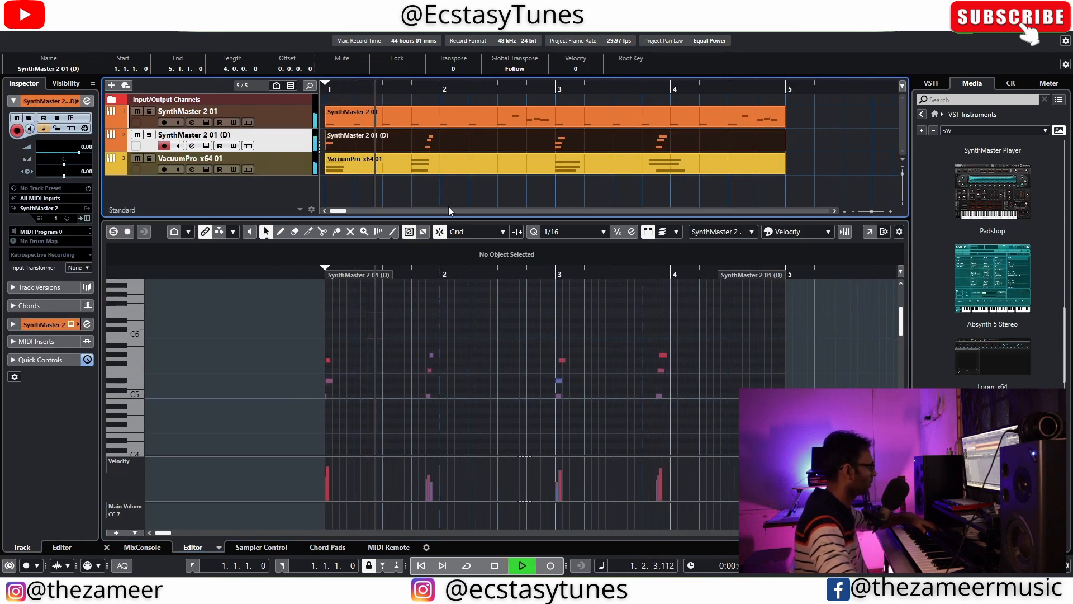
{"action": "left_click", "coordinate": [452, 197]}
{"action": "key", "text": "space"}
Move the three notes of the VacuumPro clip's second chord to start at 1.4.3.0
{"action": "left_click", "coordinate": [429, 167]}
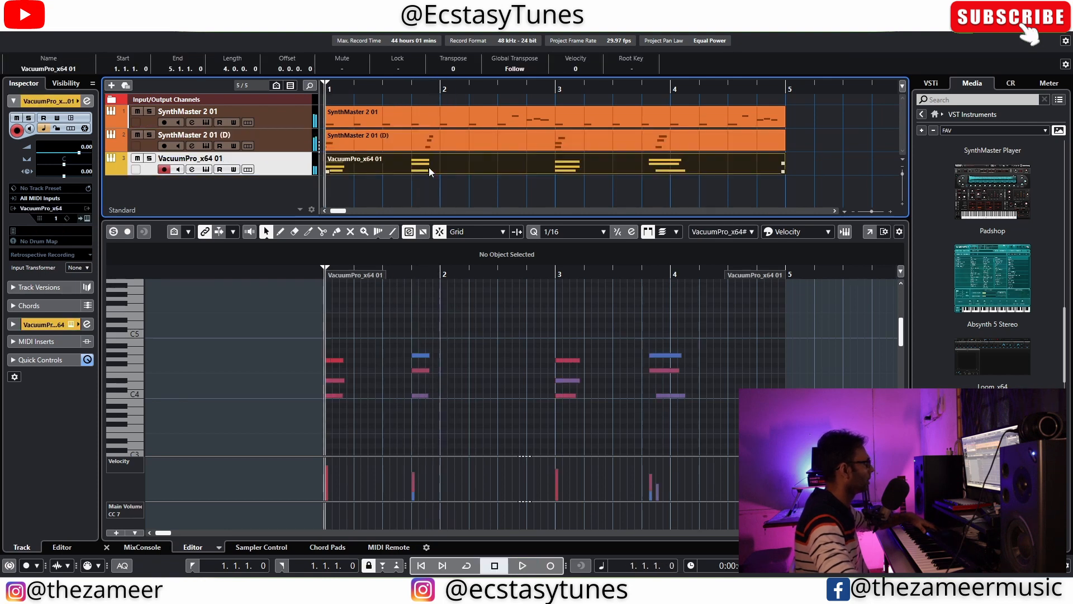
{"action": "scroll", "coordinate": [455, 343], "scroll_direction": "up", "scroll_amount": 2}
{"action": "left_click_drag", "start_coordinate": [456, 342], "coordinate": [402, 401]}
{"action": "scroll", "coordinate": [402, 401], "scroll_direction": "up", "scroll_amount": 3}
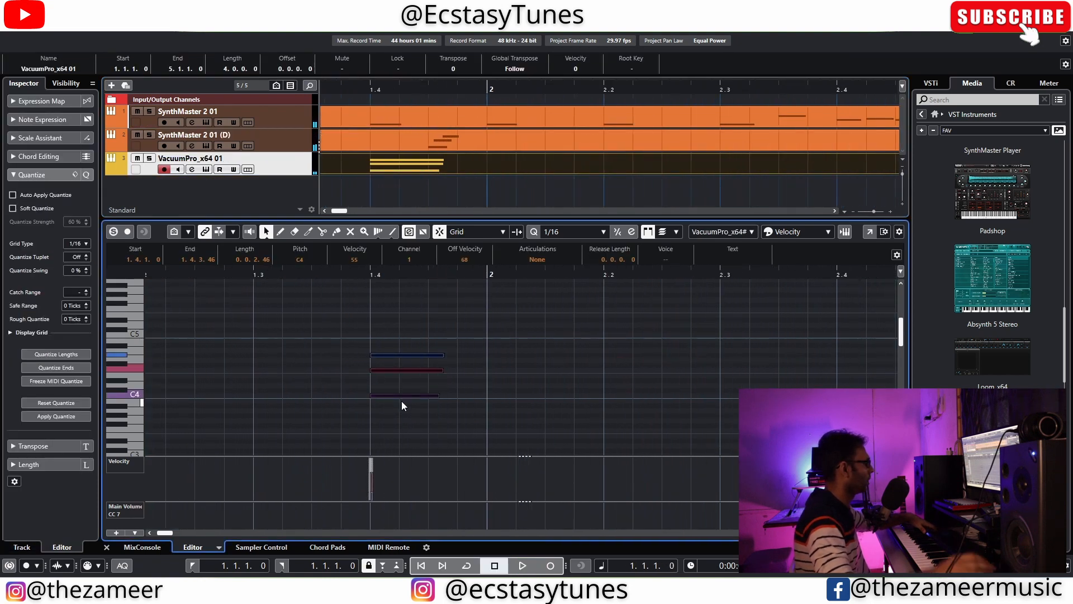
{"action": "key", "text": "ctrl+Right"}
{"action": "key", "text": "ctrl+Right"}
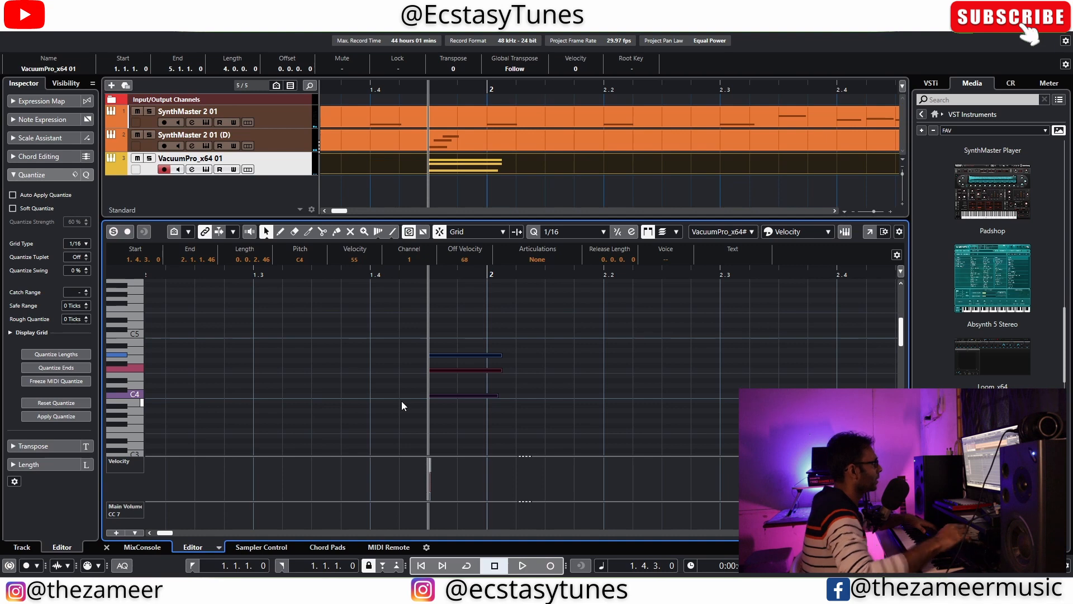
Play the part from the start and move the last VacuumPro chord's notes to start together at 3.4.3.0
{"action": "scroll", "coordinate": [421, 374], "scroll_direction": "down", "scroll_amount": 4}
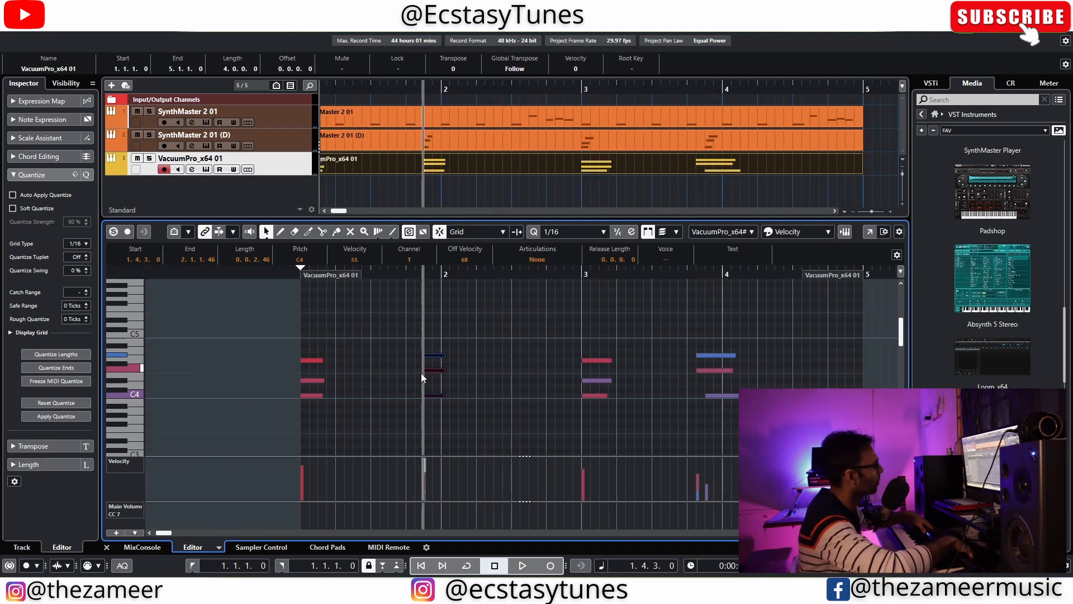
{"action": "key", "text": "period"}
{"action": "key", "text": "space"}
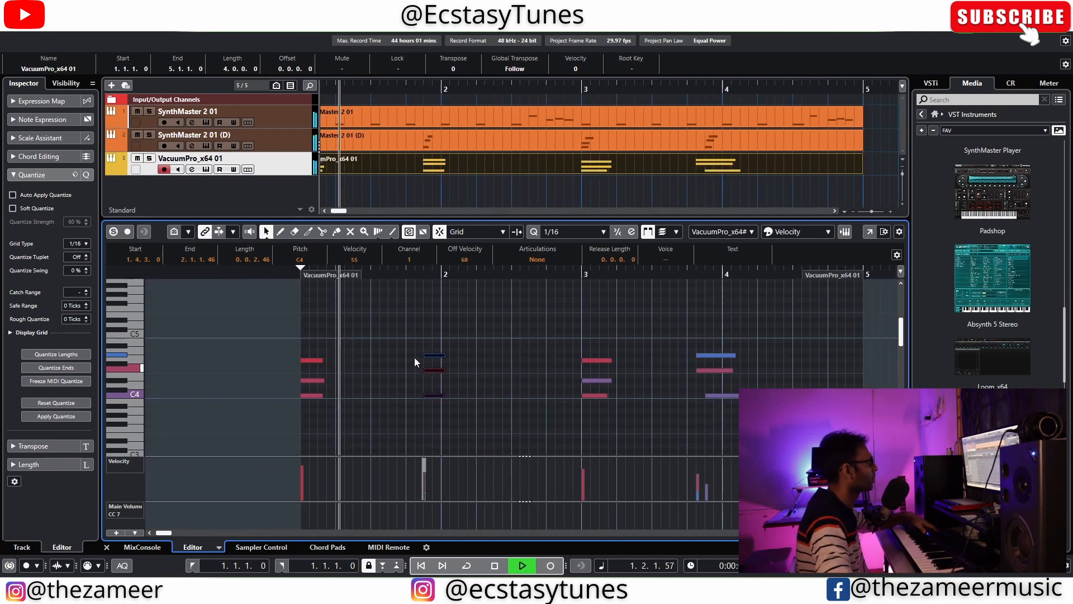
{"action": "key", "text": "g"}
{"action": "scroll", "coordinate": [628, 369], "scroll_direction": "up", "scroll_amount": 3}
{"action": "left_click_drag", "start_coordinate": [594, 316], "coordinate": [596, 368]}
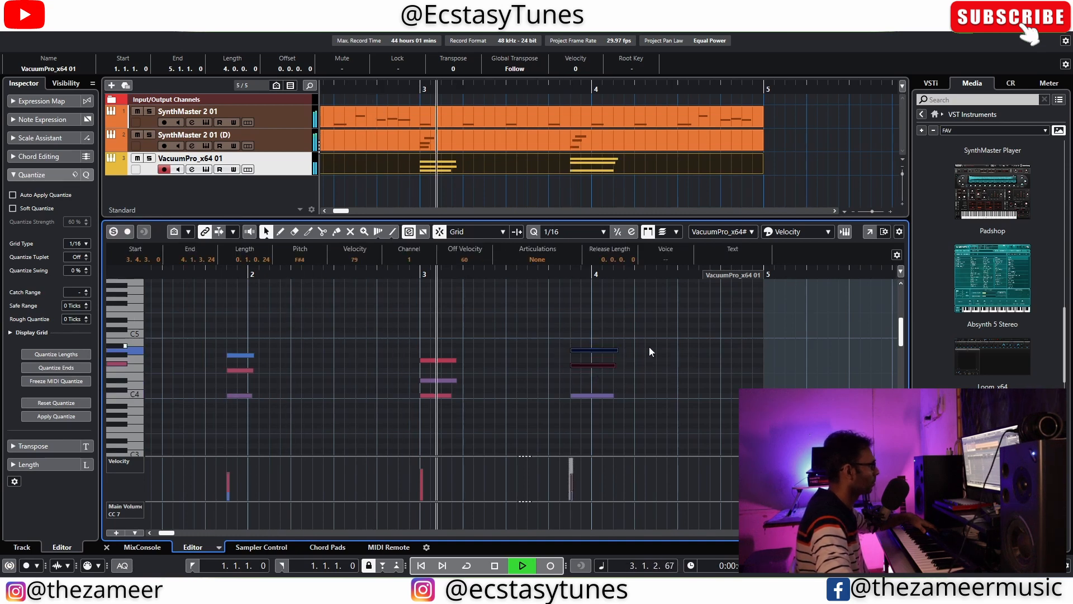
{"action": "scroll", "coordinate": [650, 347], "scroll_direction": "down", "scroll_amount": 2}
{"action": "scroll", "coordinate": [650, 347], "scroll_direction": "down", "scroll_amount": 2}
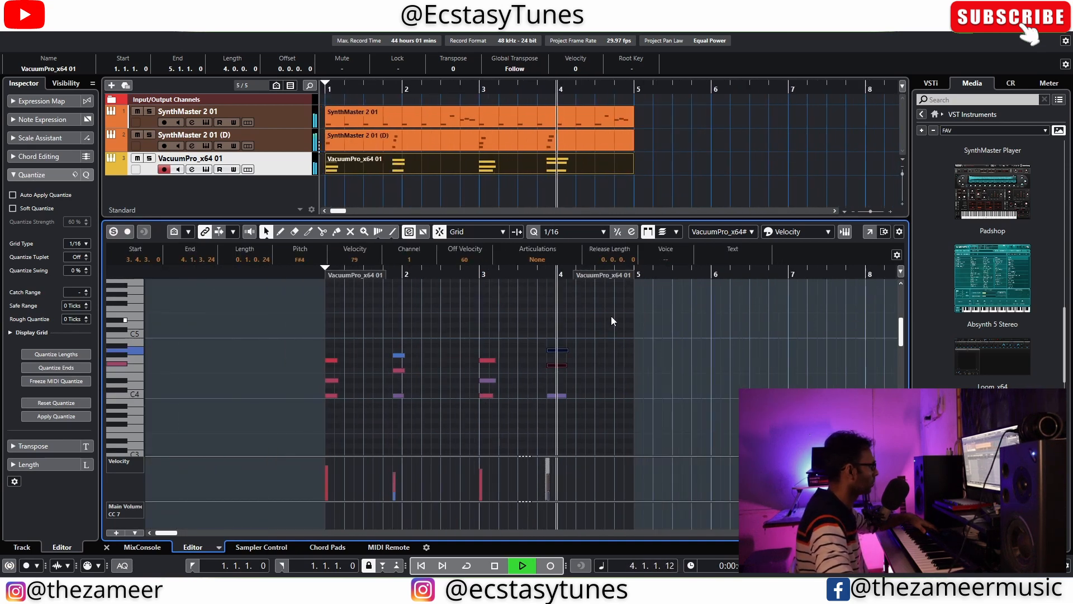
Stop playback and lower the two upper notes of the last VacuumPro chord by one semitone each
{"action": "left_click_drag", "start_coordinate": [611, 316], "coordinate": [210, 426]}
{"action": "key", "text": "space"}
{"action": "scroll", "coordinate": [580, 395], "scroll_direction": "up", "scroll_amount": 3}
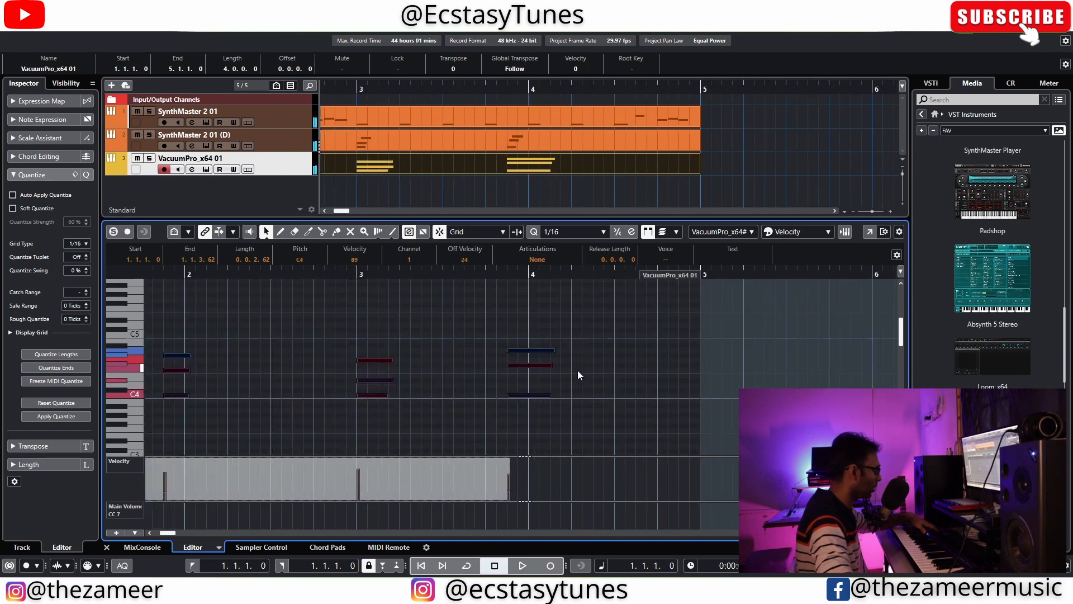
{"action": "left_click", "coordinate": [578, 370]}
{"action": "left_click", "coordinate": [534, 365]}
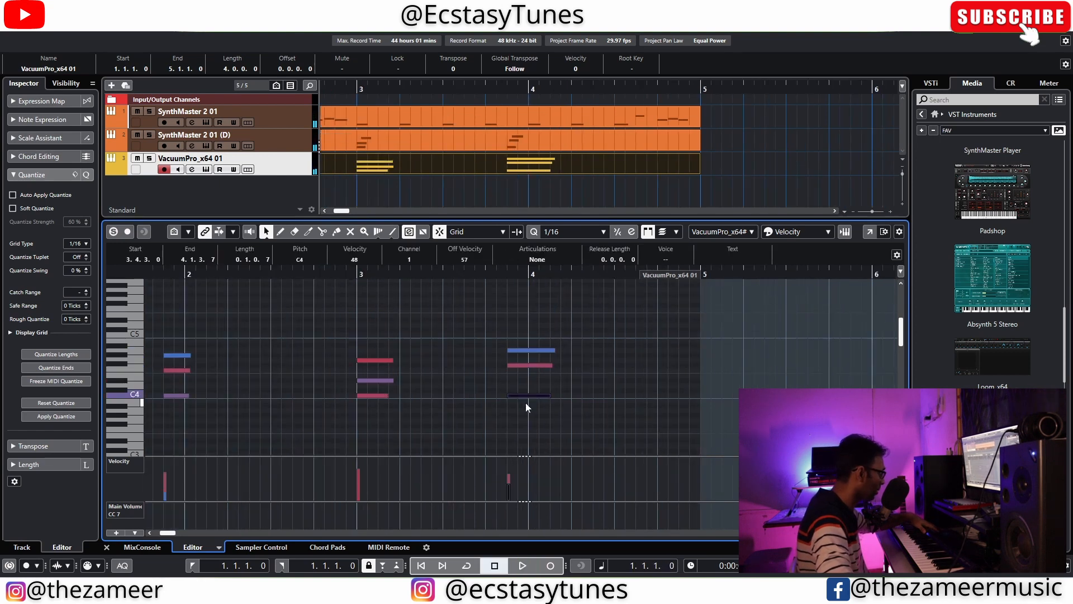
{"action": "key", "text": "Down"}
{"action": "left_click", "coordinate": [518, 347]}
{"action": "left_click", "coordinate": [534, 351]}
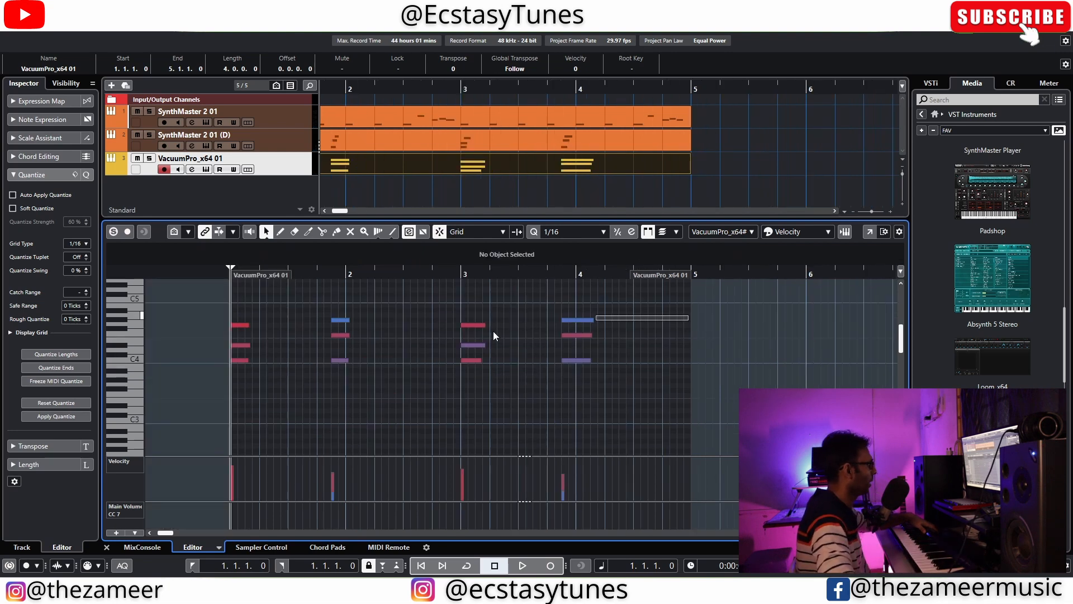
Quantize the ends of all notes in the VacuumPro clip to the 1/16 grid
{"action": "scroll", "coordinate": [595, 320], "scroll_direction": "left", "scroll_amount": 2}
{"action": "key", "text": "ctrl+a"}
{"action": "left_click", "coordinate": [59, 368]}
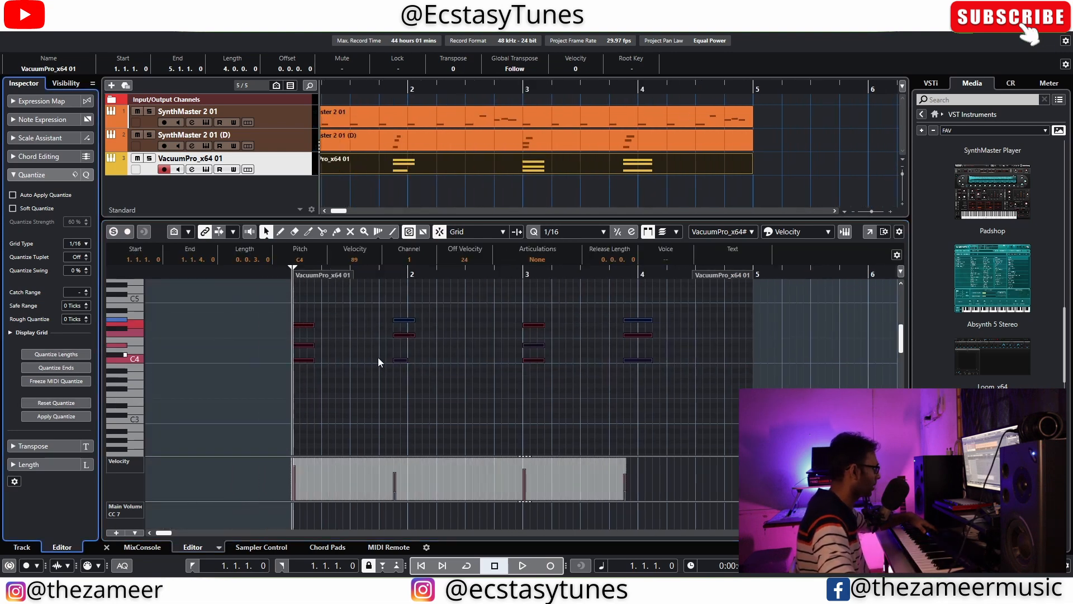
Shorten all three notes of the second VacuumPro chord to end at bar 2, checking the timing by playback
{"action": "left_click", "coordinate": [410, 371]}
{"action": "key", "text": "space"}
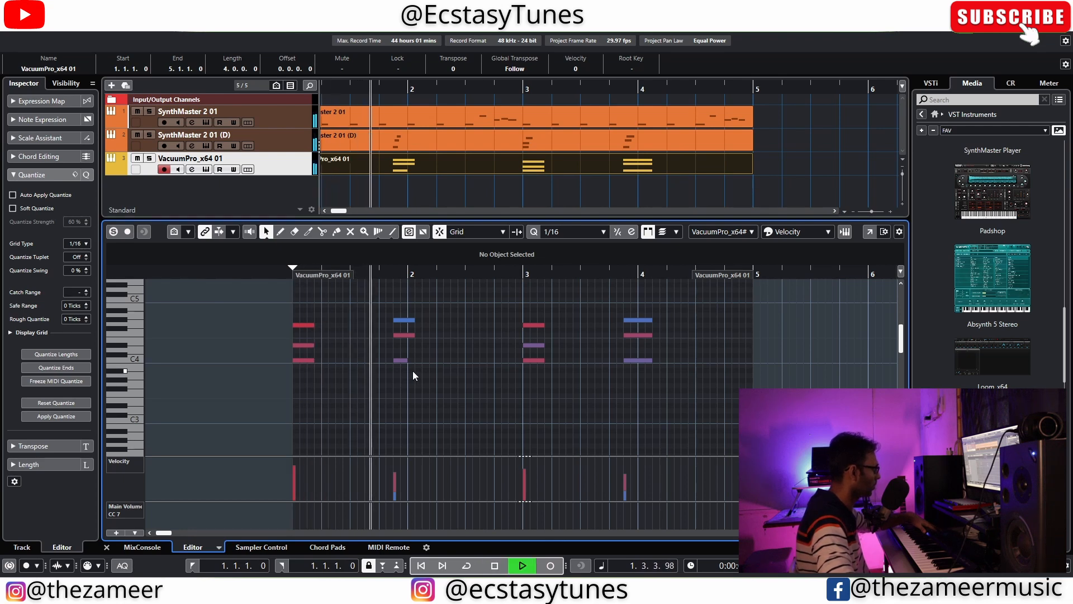
{"action": "key", "text": "space"}
{"action": "left_click", "coordinate": [412, 319]}
{"action": "left_click_drag", "start_coordinate": [412, 335], "coordinate": [409, 320]}
{"action": "left_click", "coordinate": [420, 320]}
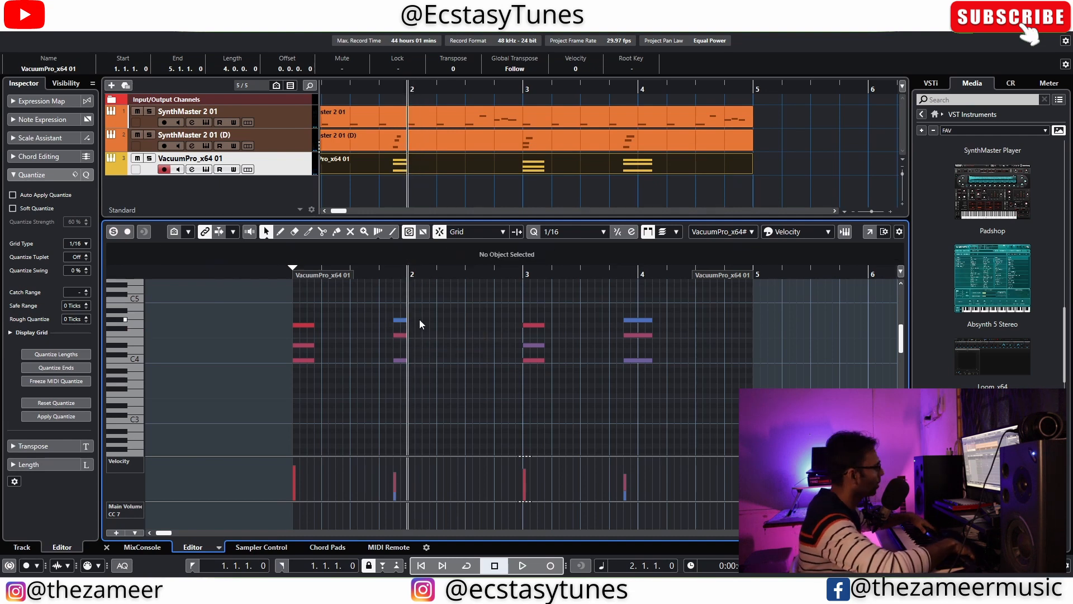
Shorten the last VacuumPro chord's notes to end at 4.1.1.0 and play the arrangement
{"action": "key", "text": "space"}
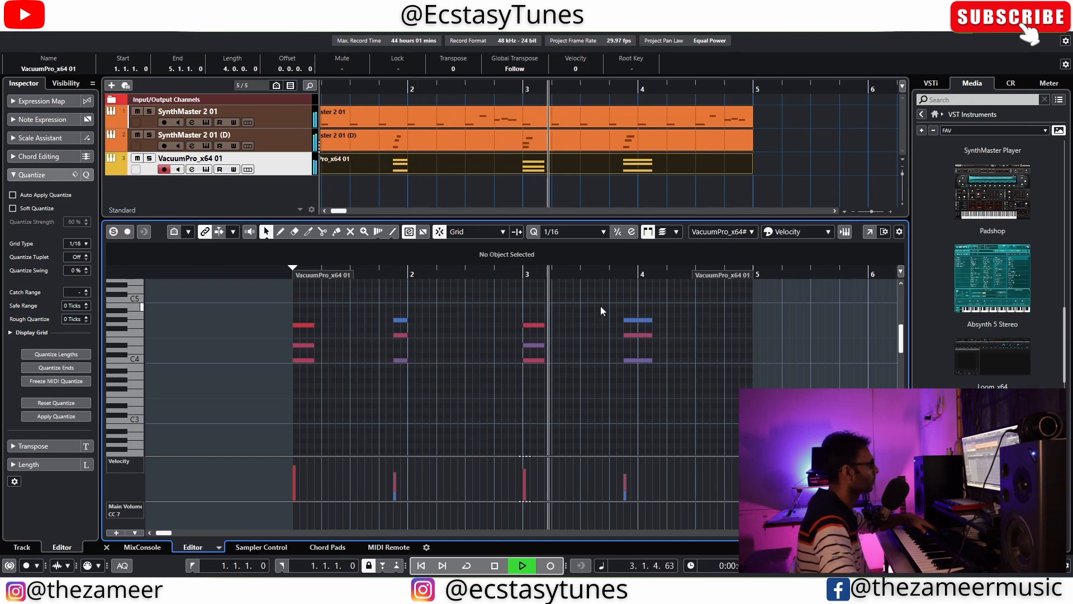
{"action": "left_click_drag", "start_coordinate": [626, 304], "coordinate": [638, 360]}
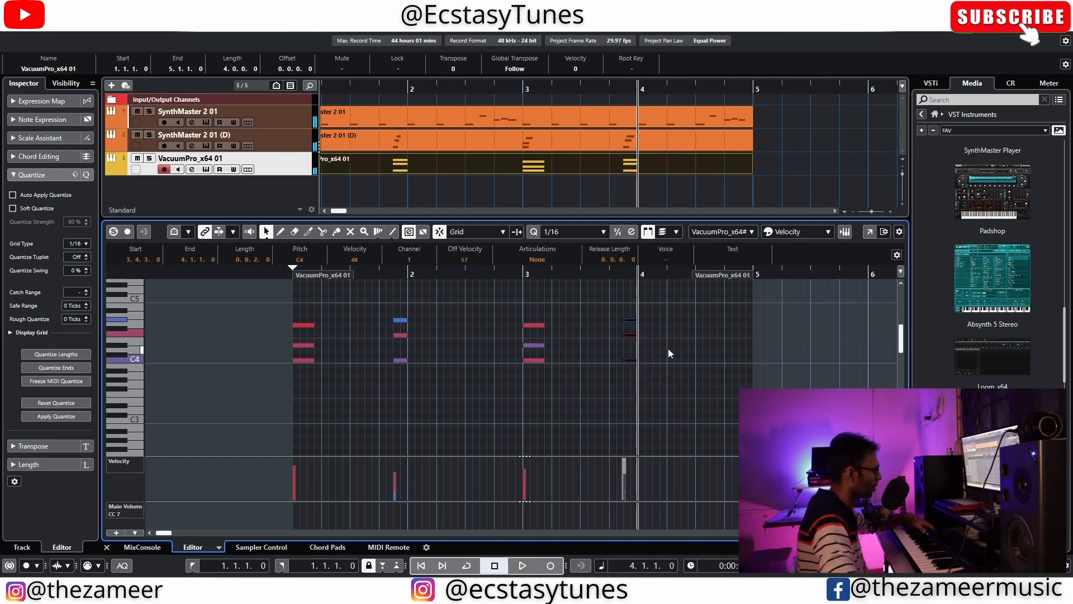
{"action": "left_click", "coordinate": [669, 350]}
{"action": "key", "text": "space"}
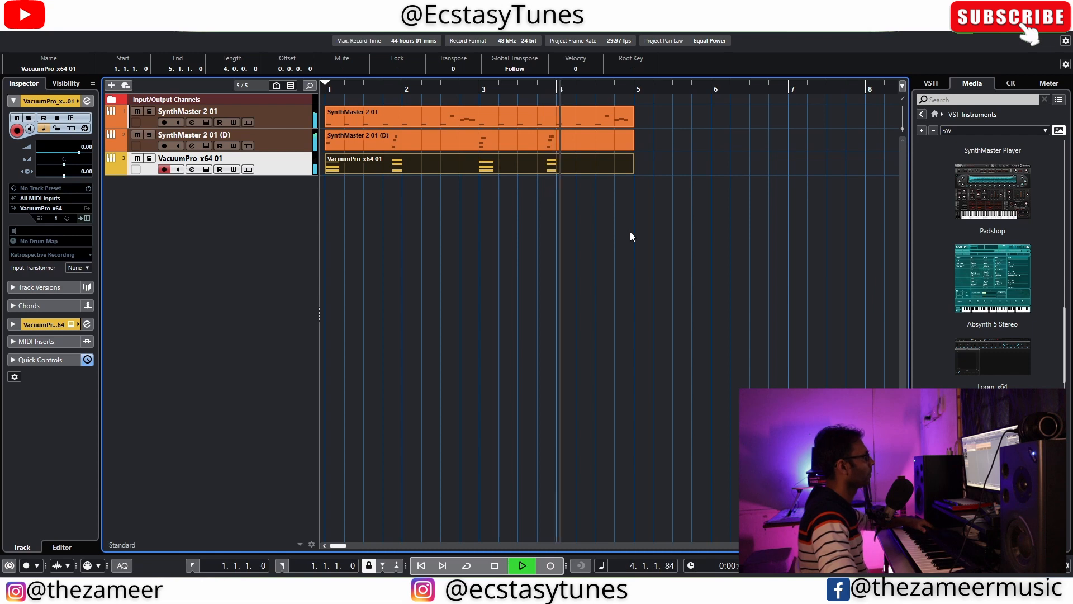
Stop the arrangement's playback and select the VacuumPro clip
{"action": "key", "text": "g"}
{"action": "key", "text": "space"}
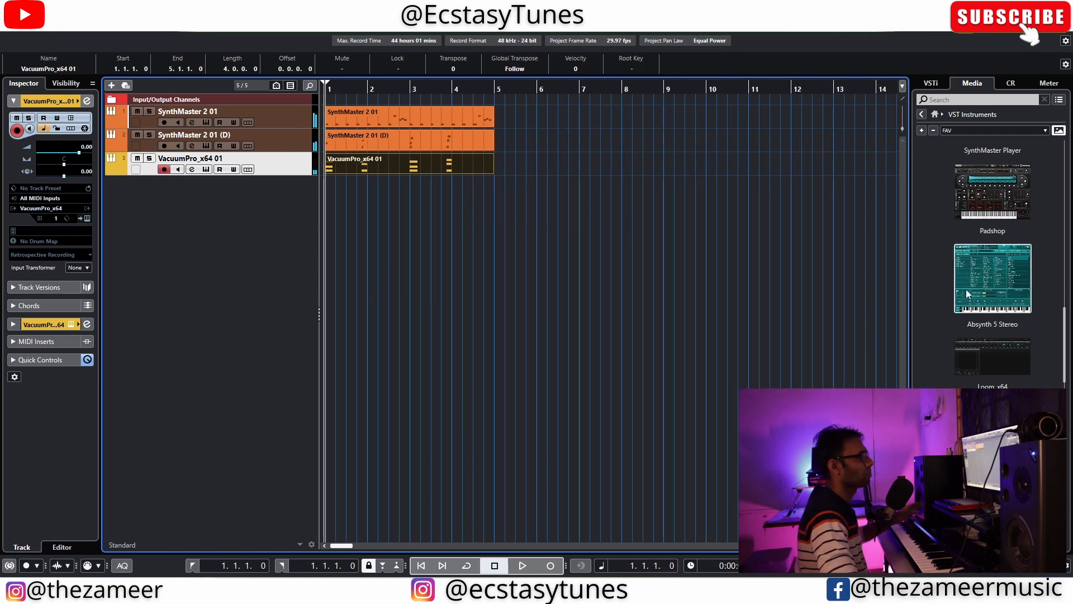
{"action": "left_click", "coordinate": [410, 222]}
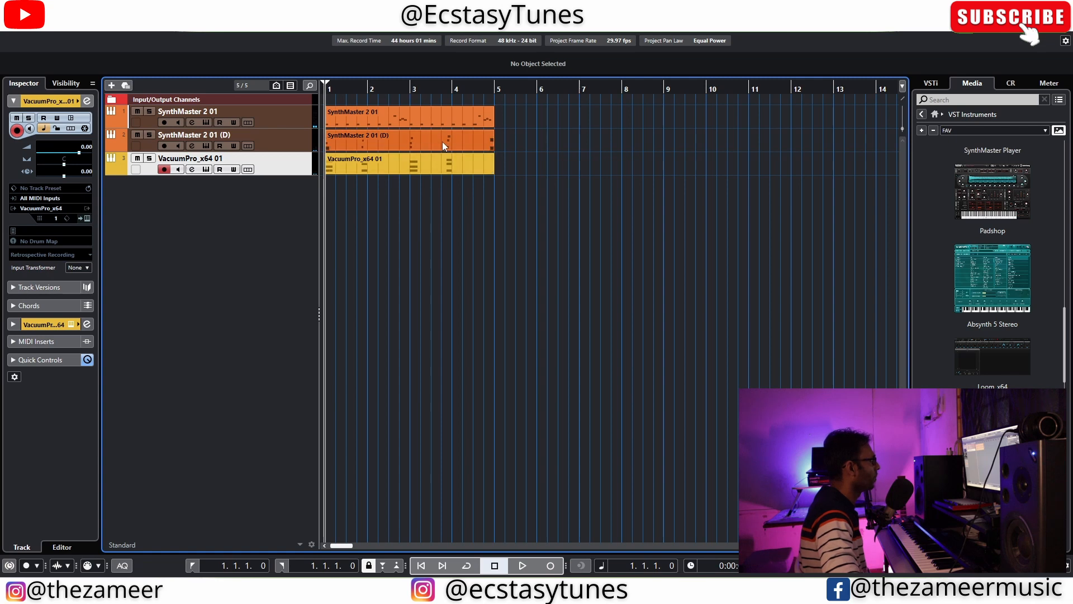
{"action": "left_click", "coordinate": [454, 125]}
{"action": "left_click", "coordinate": [472, 147]}
{"action": "left_click", "coordinate": [482, 166]}
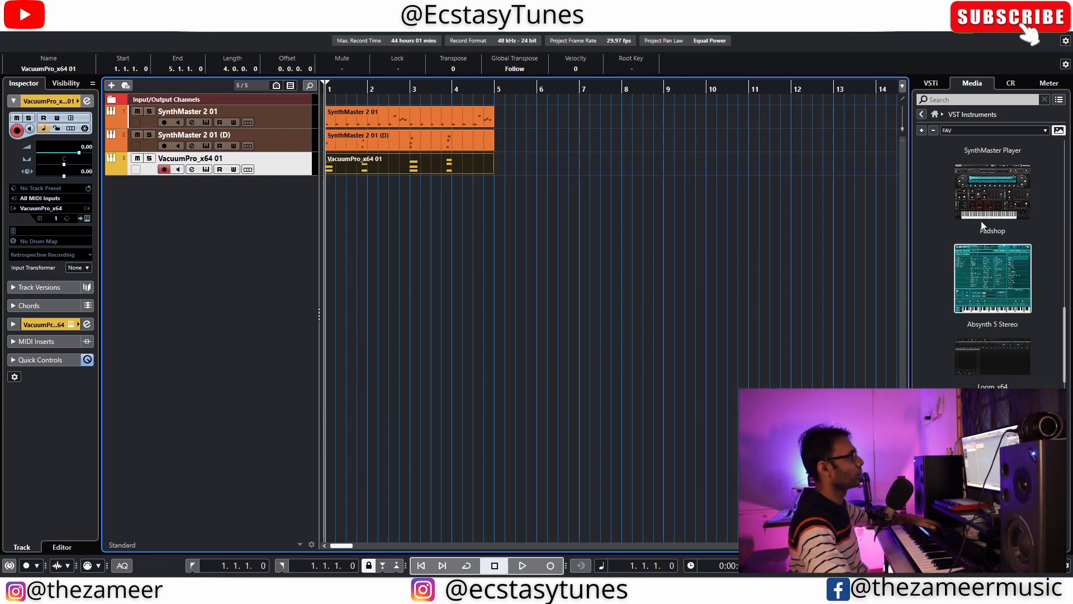
Create sampler tracks from the Click + Tube Harmonics kick sample and the Electric Congo sample in the Perc folder
{"action": "left_click", "coordinate": [941, 117]}
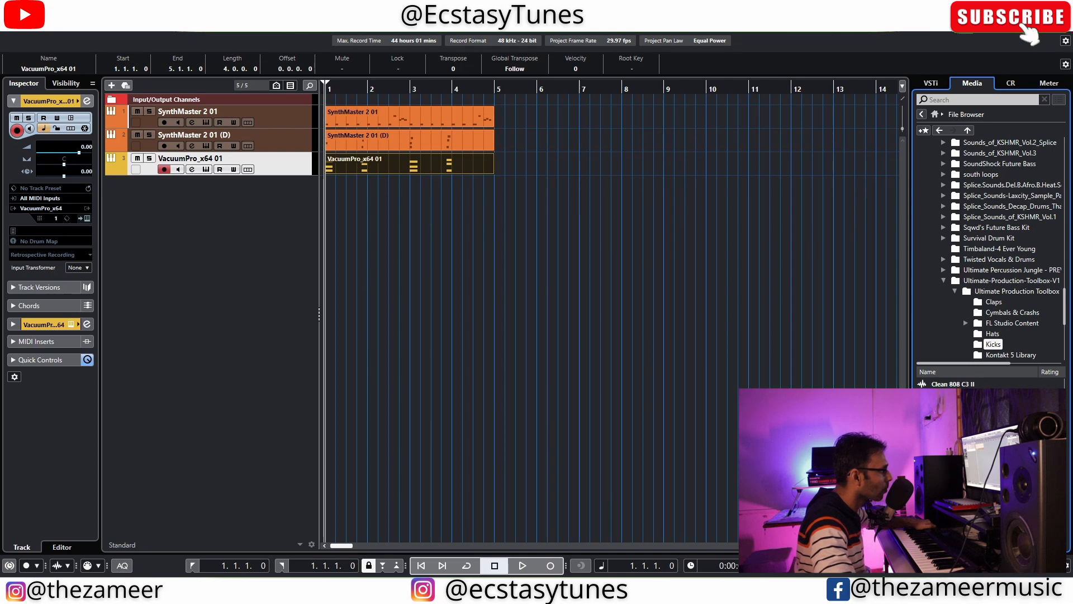
{"action": "left_click_drag", "start_coordinate": [953, 426], "coordinate": [183, 243]}
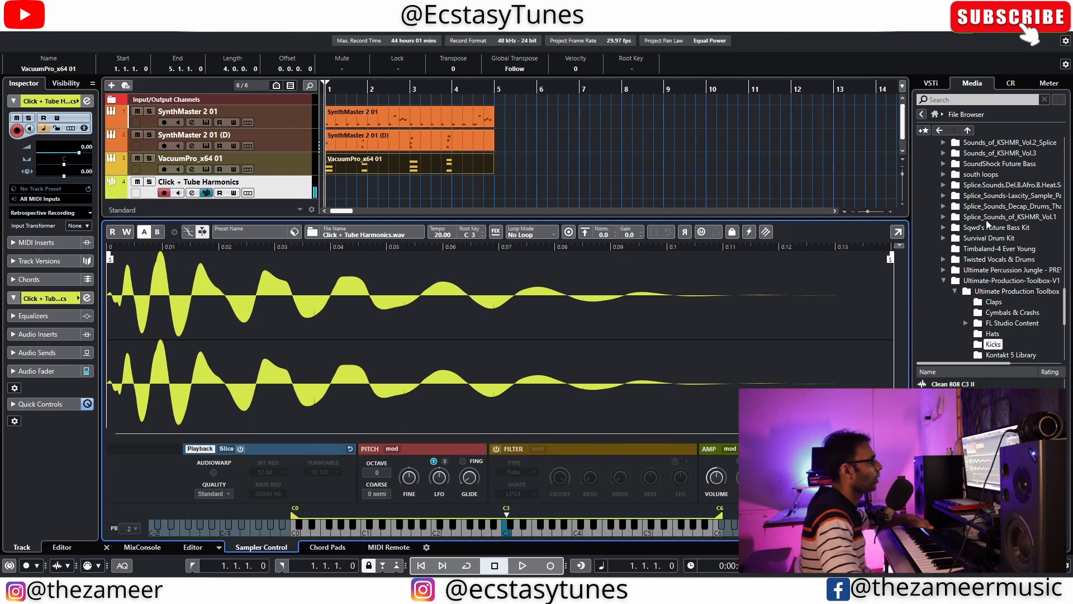
{"action": "scroll", "coordinate": [1013, 341], "scroll_direction": "down", "scroll_amount": 1}
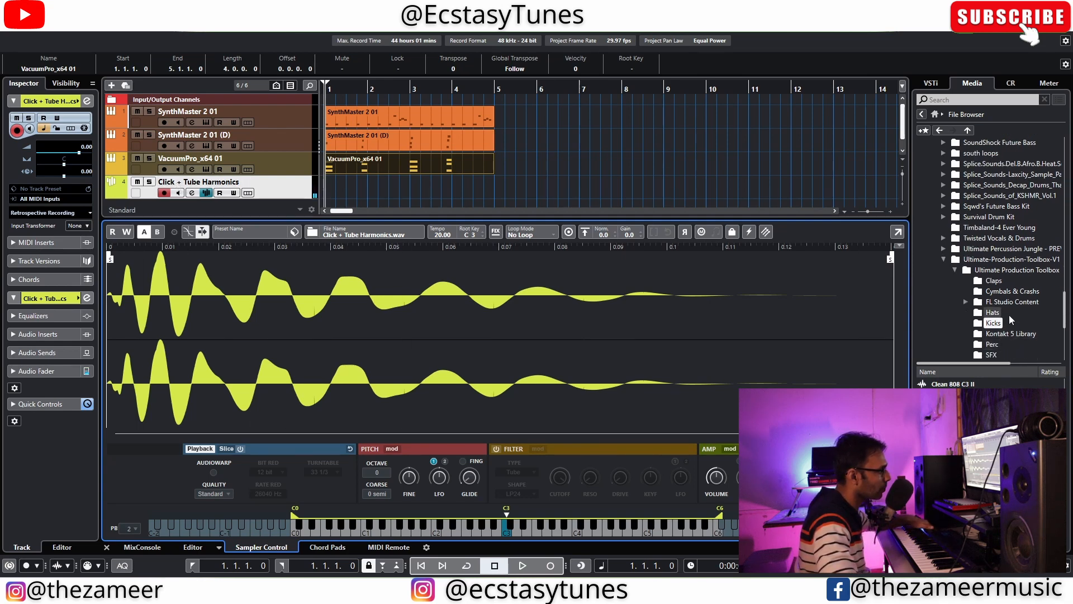
{"action": "left_click", "coordinate": [1001, 345]}
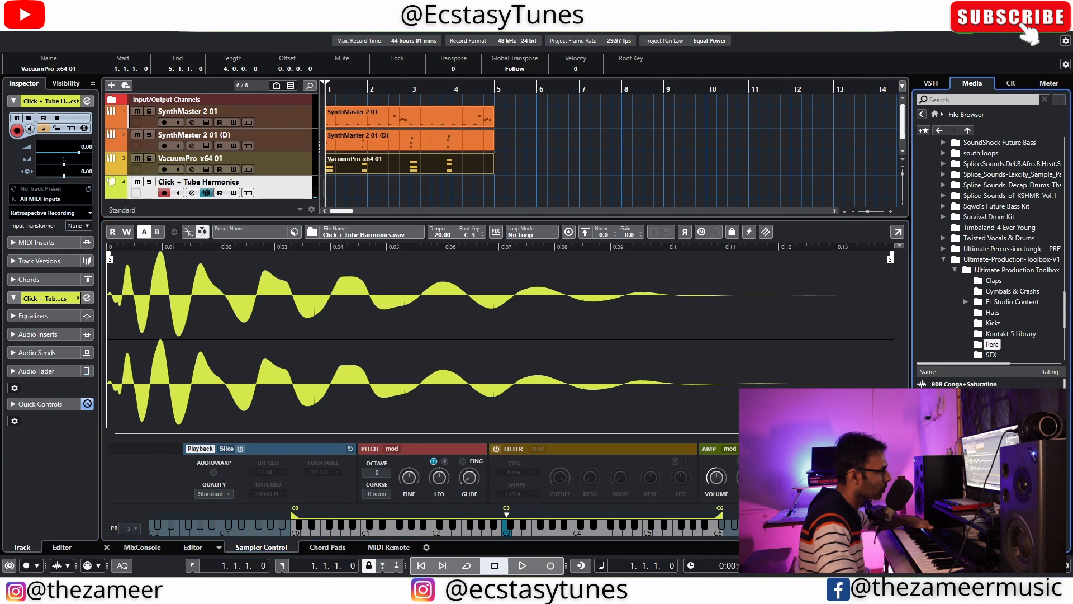
{"action": "left_click", "coordinate": [1020, 414]}
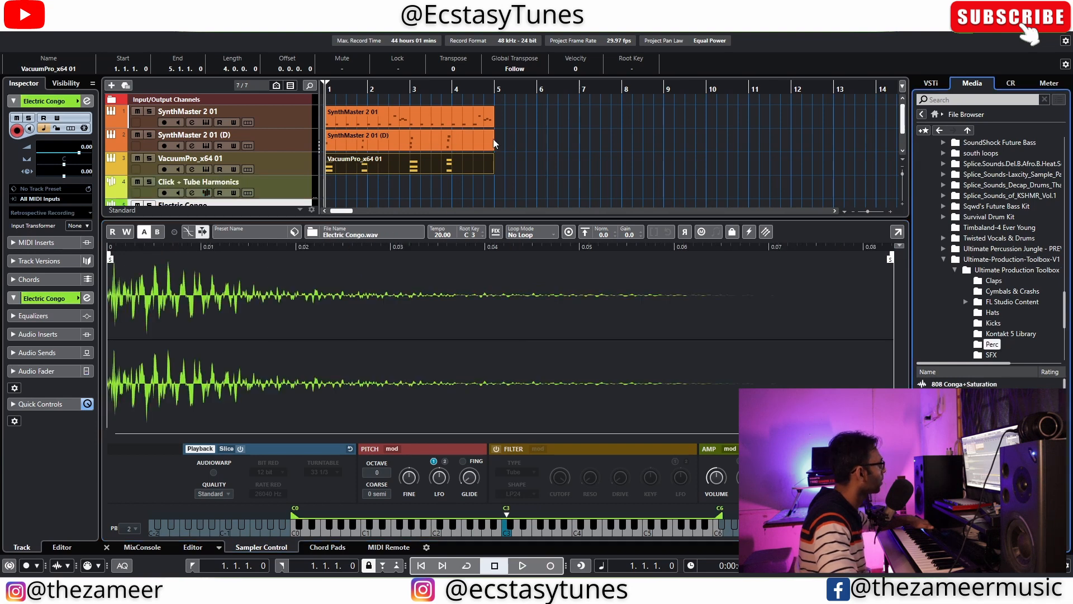
{"action": "scroll", "coordinate": [585, 168], "scroll_direction": "down", "scroll_amount": 1}
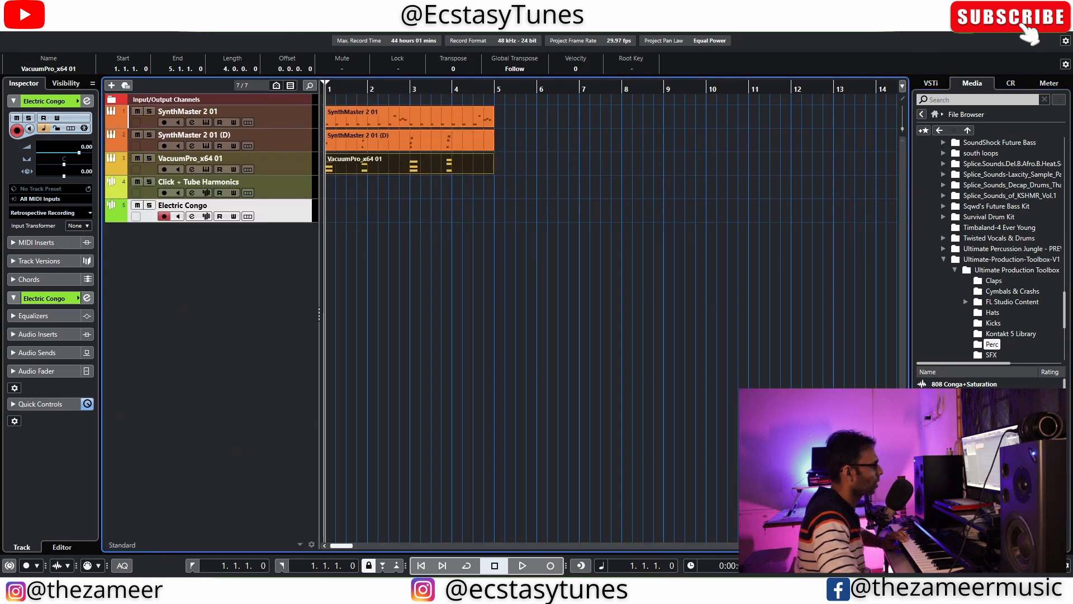
Place the Live Hats 140Bpm loop on a new audio track at bar 1, with Musical Mode on and volume at -8 dB
{"action": "left_click_drag", "start_coordinate": [967, 475], "coordinate": [325, 256]}
{"action": "key", "text": "h"}
{"action": "key", "text": "h"}
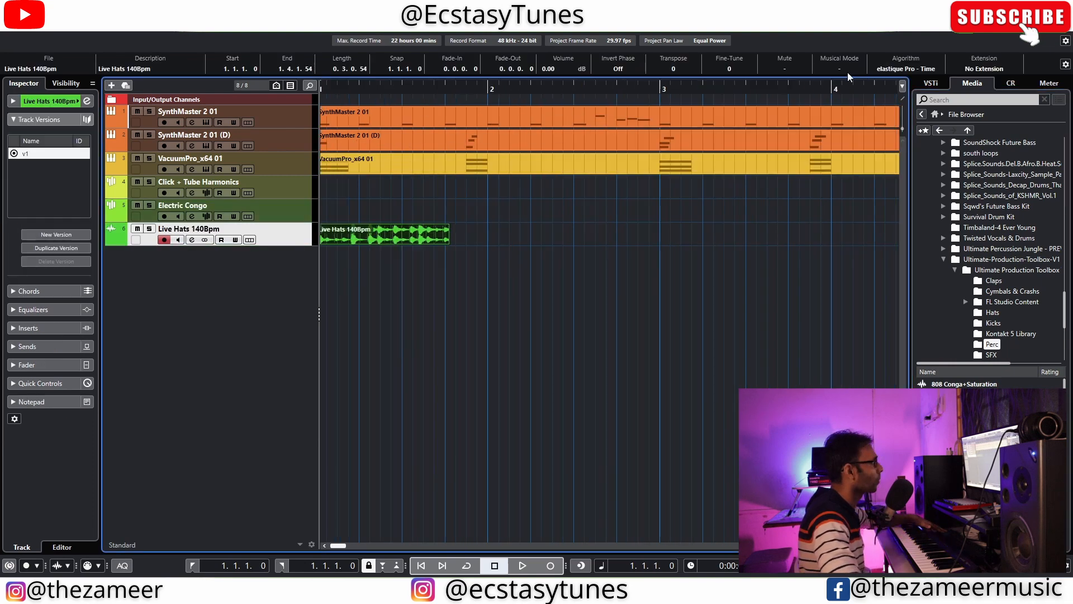
{"action": "left_click", "coordinate": [845, 70]}
{"action": "key", "text": "space"}
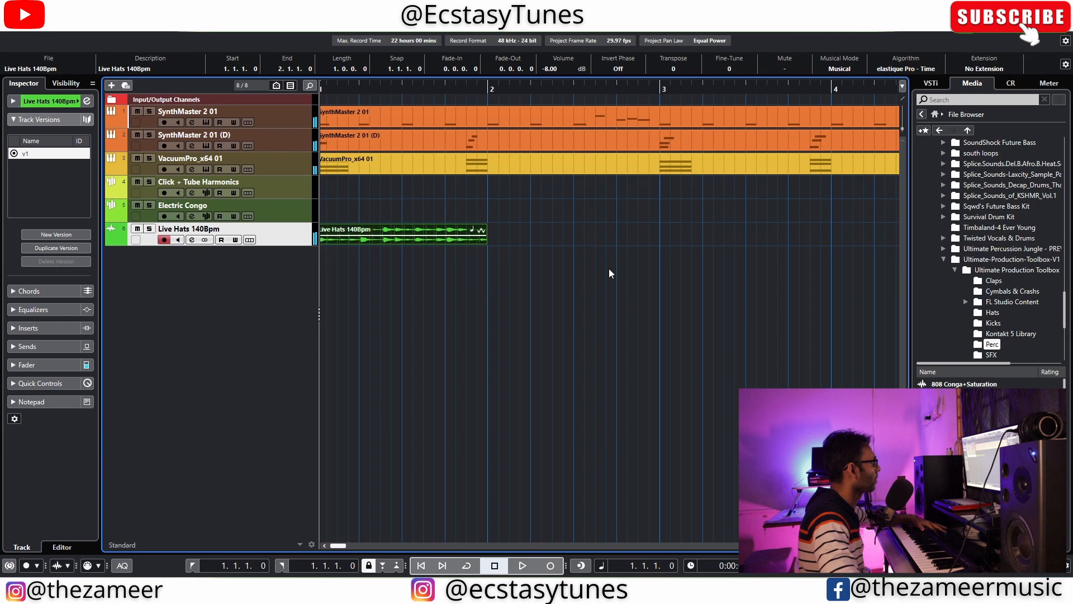
Duplicate the Live Hats 140Bpm clip to fill all four bars up to bar 5 while playing the arrangement
{"action": "key", "text": "space"}
{"action": "left_click", "coordinate": [489, 275]}
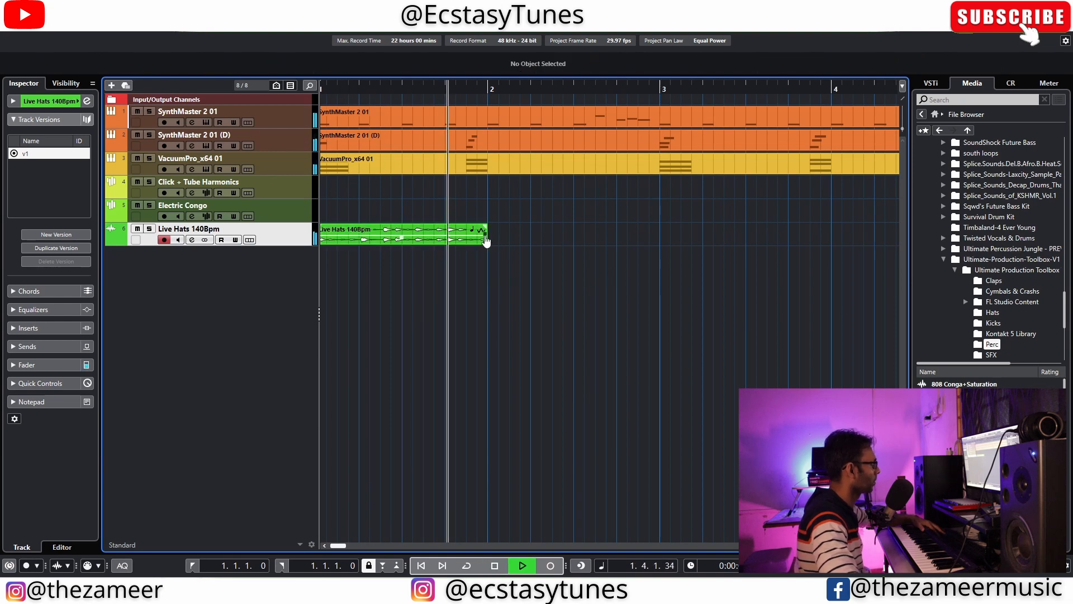
{"action": "left_click", "coordinate": [485, 237]}
{"action": "key", "text": "ctrl+d"}
{"action": "scroll", "coordinate": [570, 255], "scroll_direction": "down", "scroll_amount": 5}
{"action": "left_click_drag", "start_coordinate": [475, 262], "coordinate": [375, 236]}
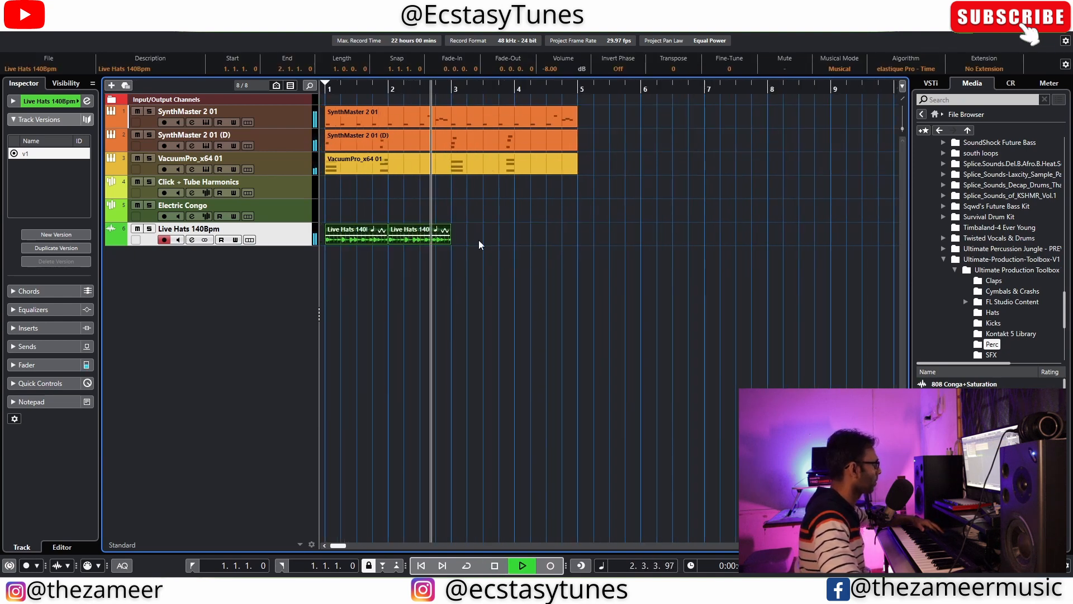
{"action": "key", "text": "ctrl+d"}
{"action": "left_click", "coordinate": [606, 276]}
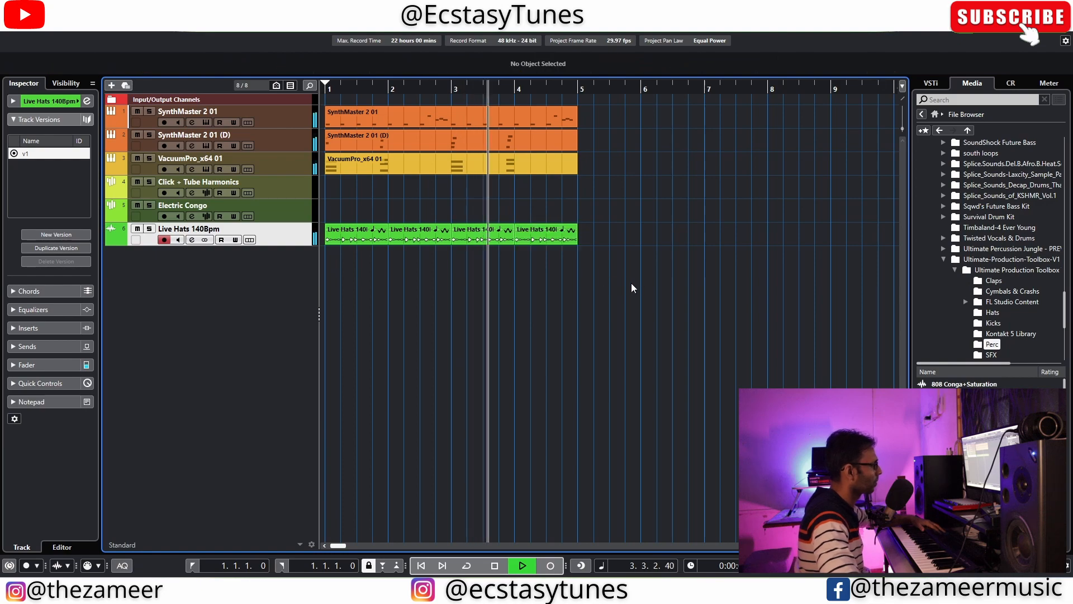
{"action": "key", "text": "space"}
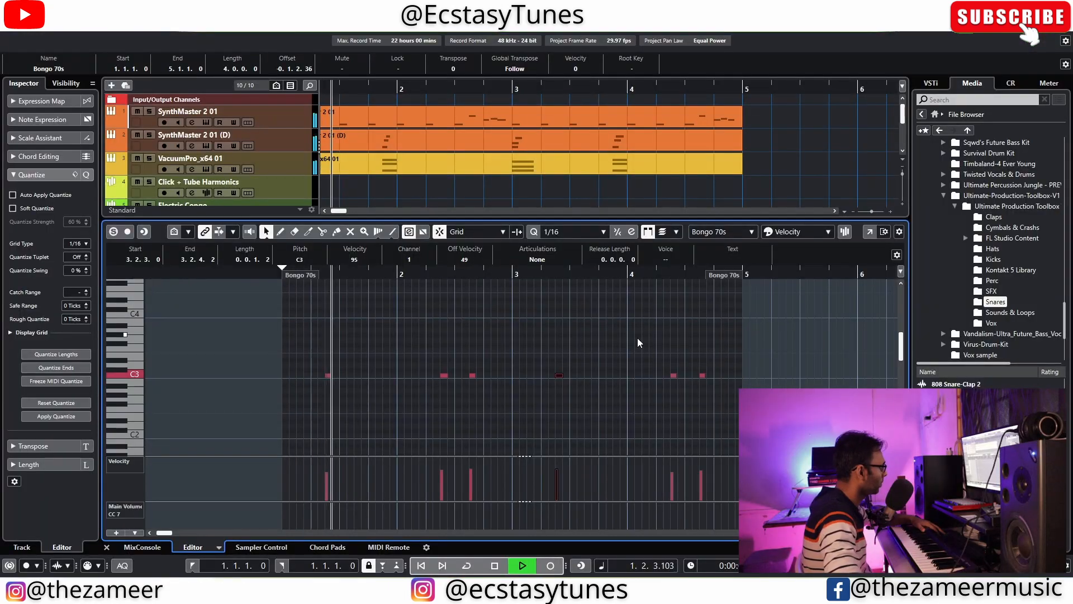
Play the Bongo 70s part to check its notes, select the last two notes, and stop playback
{"action": "left_click", "coordinate": [538, 342]}
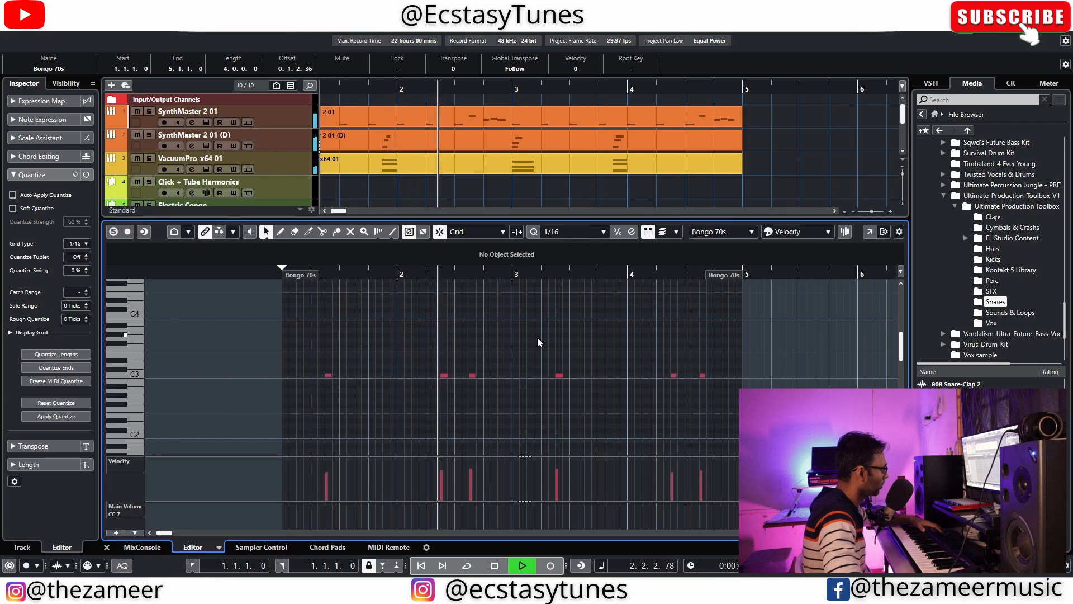
{"action": "scroll", "coordinate": [538, 343], "scroll_direction": "down", "scroll_amount": 1}
{"action": "scroll", "coordinate": [553, 342], "scroll_direction": "up", "scroll_amount": 1}
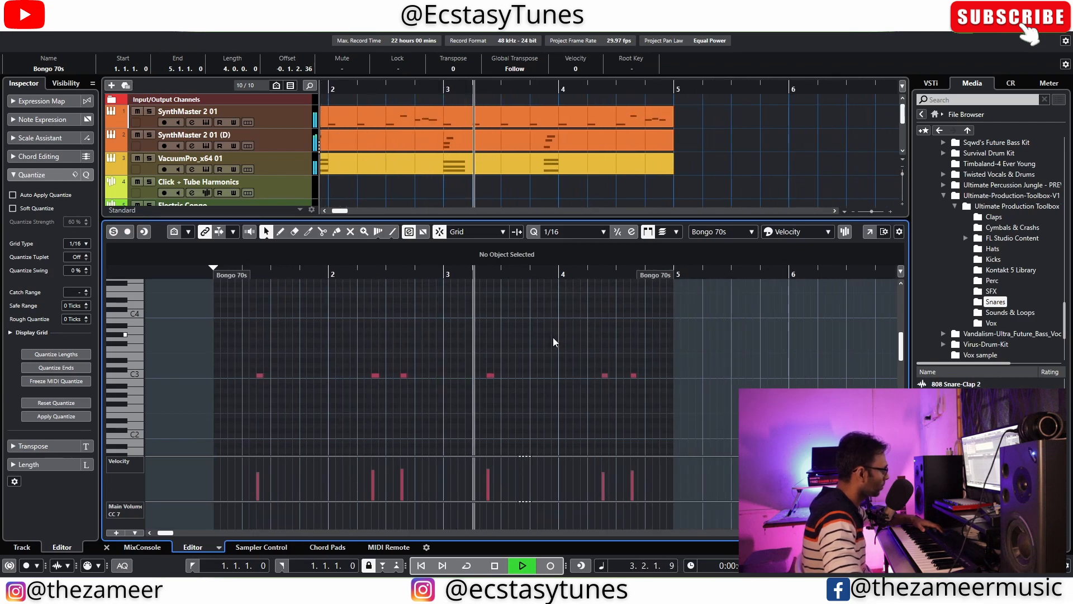
{"action": "scroll", "coordinate": [555, 343], "scroll_direction": "down", "scroll_amount": 1}
{"action": "scroll", "coordinate": [624, 357], "scroll_direction": "up", "scroll_amount": 3}
{"action": "left_click_drag", "start_coordinate": [537, 345], "coordinate": [668, 426]}
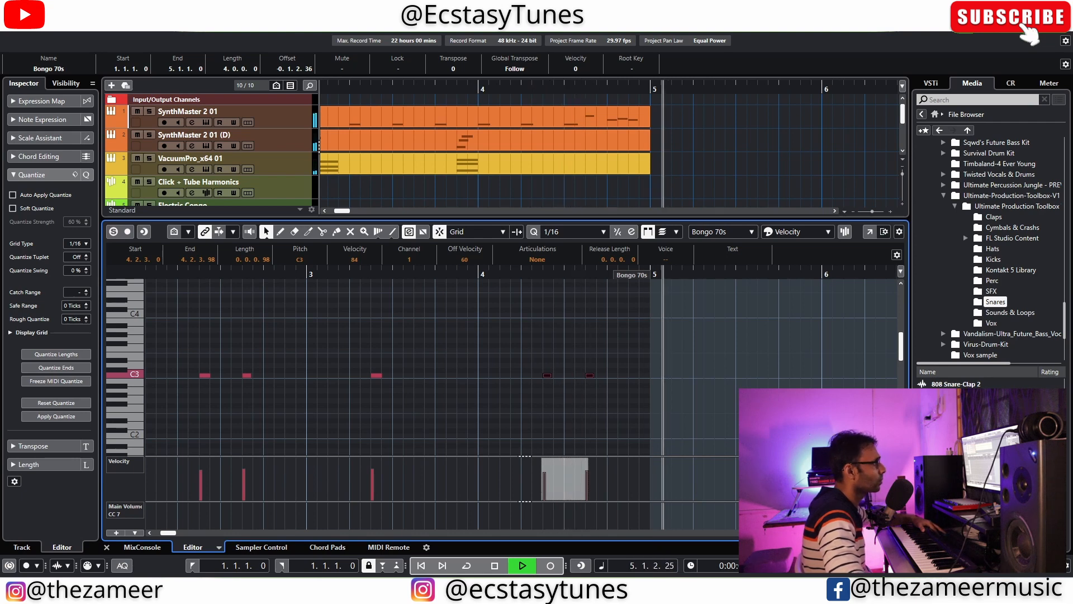
{"action": "key", "text": "ctrl+e"}
{"action": "key", "text": "space"}
{"action": "key", "text": "Right"}
Create a Muffled Snare 3 sampler track, insert its retrospective recording as a clip, and play the arrangement
{"action": "scroll", "coordinate": [714, 249], "scroll_direction": "down", "scroll_amount": 3}
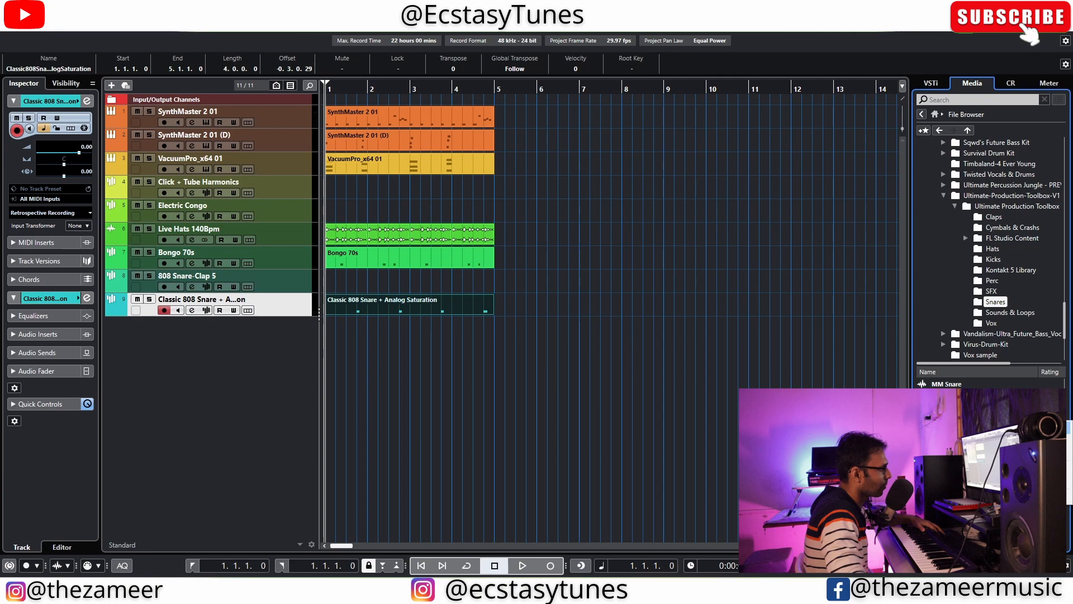
{"action": "left_click", "coordinate": [1006, 428]}
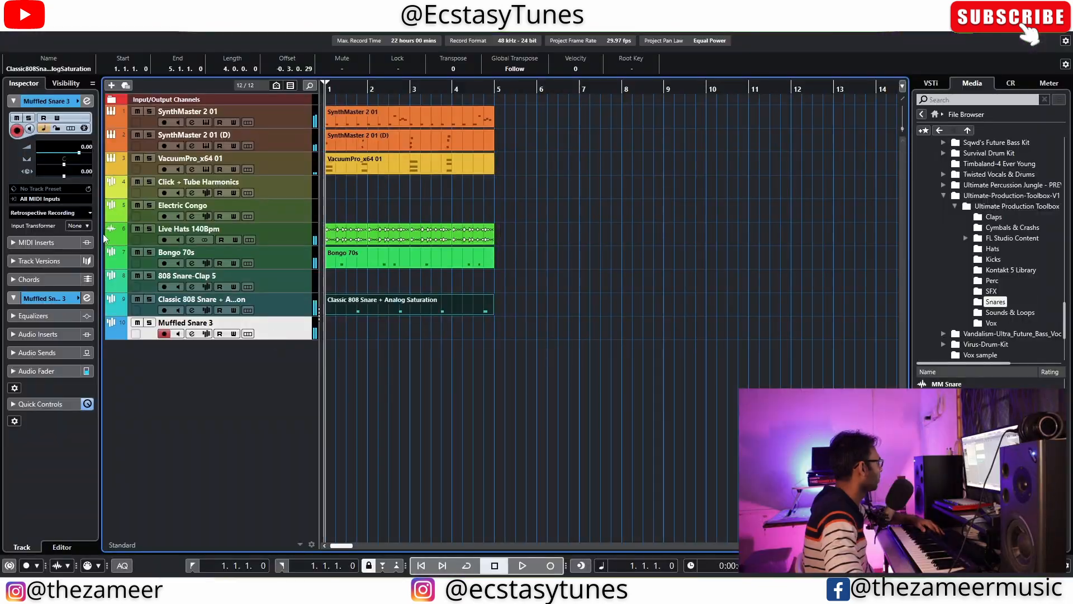
{"action": "left_click", "coordinate": [89, 214]}
{"action": "left_click", "coordinate": [85, 225]}
{"action": "key", "text": "space"}
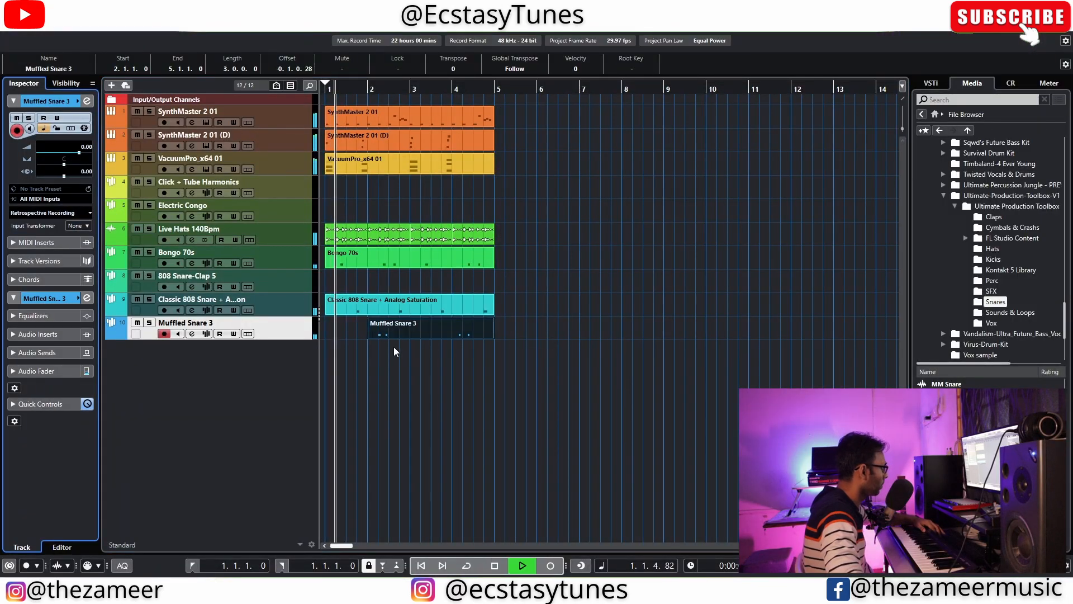
Delete the last two notes of the Muffled Snare 3 clip, in bar 4, and stop playback
{"action": "key", "text": "Return"}
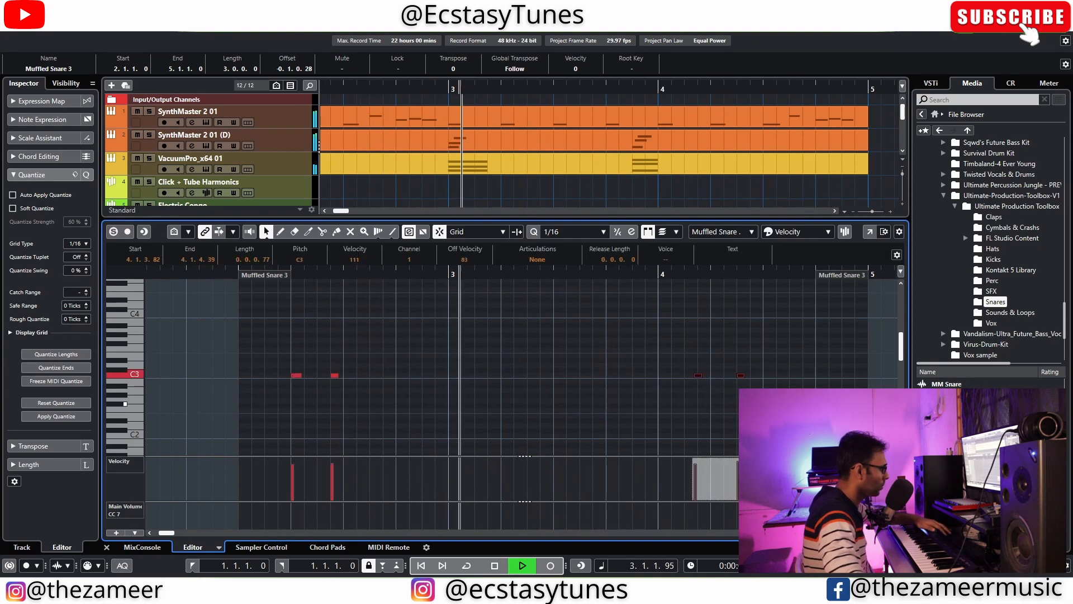
{"action": "key", "text": "Delete"}
{"action": "key", "text": "Return"}
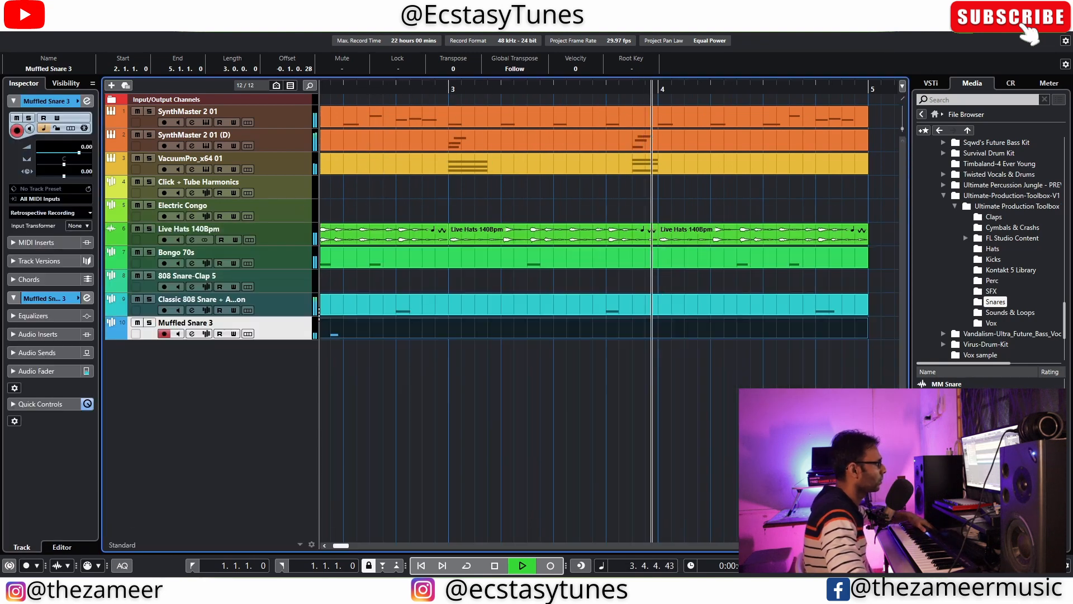
{"action": "key", "text": "space"}
Shorten the Muffled Snare 3 clip to end at bar 3 and duplicate it so it repeats from bar 4 to bar 5
{"action": "left_click", "coordinate": [478, 89]}
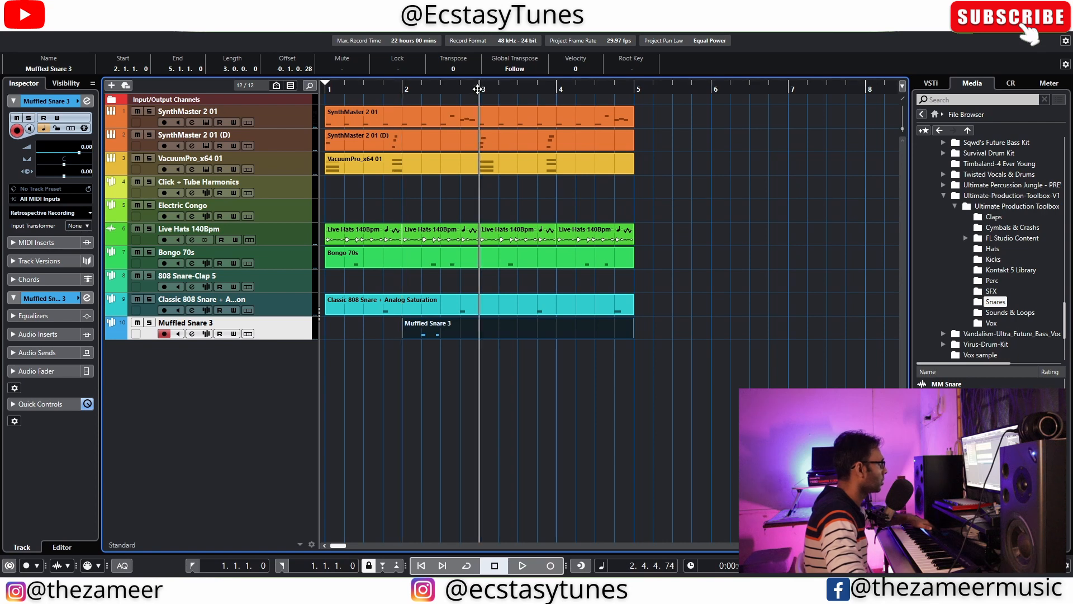
{"action": "key", "text": "d"}
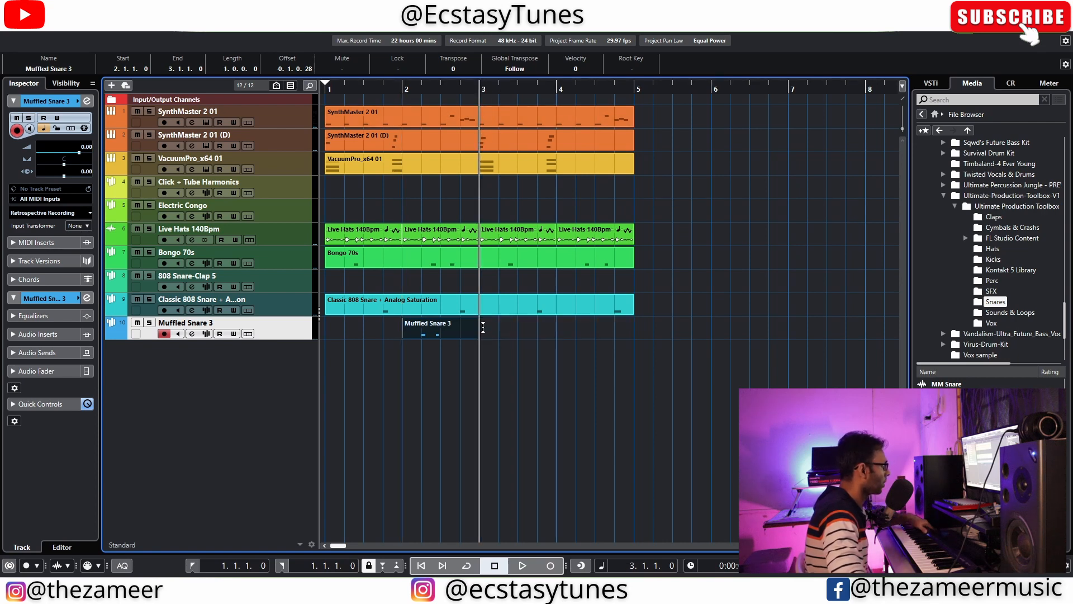
{"action": "left_click", "coordinate": [484, 328]}
{"action": "key", "text": "KP_Subtract"}
{"action": "left_click", "coordinate": [482, 367]}
{"action": "left_click_drag", "start_coordinate": [479, 326], "coordinate": [315, 335]}
{"action": "key", "text": "ctrl+d"}
Play the arrangement through bar 4 to check the repeated Muffled Snare 3 clips, and stop playback
{"action": "key", "text": "space"}
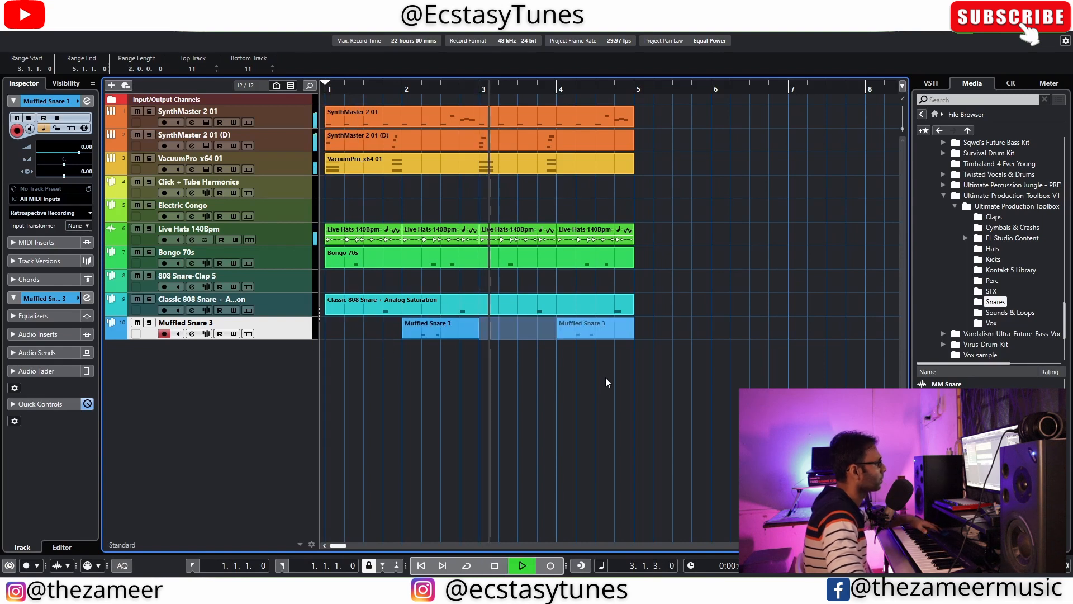
{"action": "left_click", "coordinate": [608, 381]}
{"action": "scroll", "coordinate": [652, 362], "scroll_direction": "down", "scroll_amount": 2}
{"action": "scroll", "coordinate": [405, 381], "scroll_direction": "up", "scroll_amount": 2}
{"action": "scroll", "coordinate": [413, 378], "scroll_direction": "down", "scroll_amount": 2}
{"action": "scroll", "coordinate": [449, 368], "scroll_direction": "up", "scroll_amount": 2}
{"action": "scroll", "coordinate": [561, 374], "scroll_direction": "down", "scroll_amount": 1}
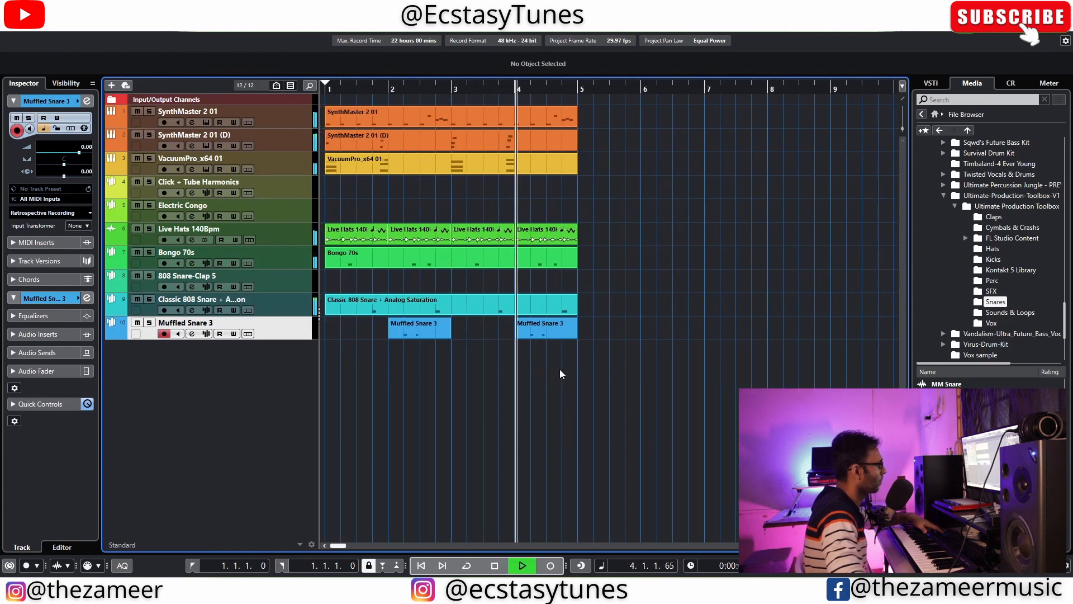
{"action": "scroll", "coordinate": [562, 376], "scroll_direction": "down", "scroll_amount": 2}
{"action": "scroll", "coordinate": [562, 375], "scroll_direction": "down", "scroll_amount": 3}
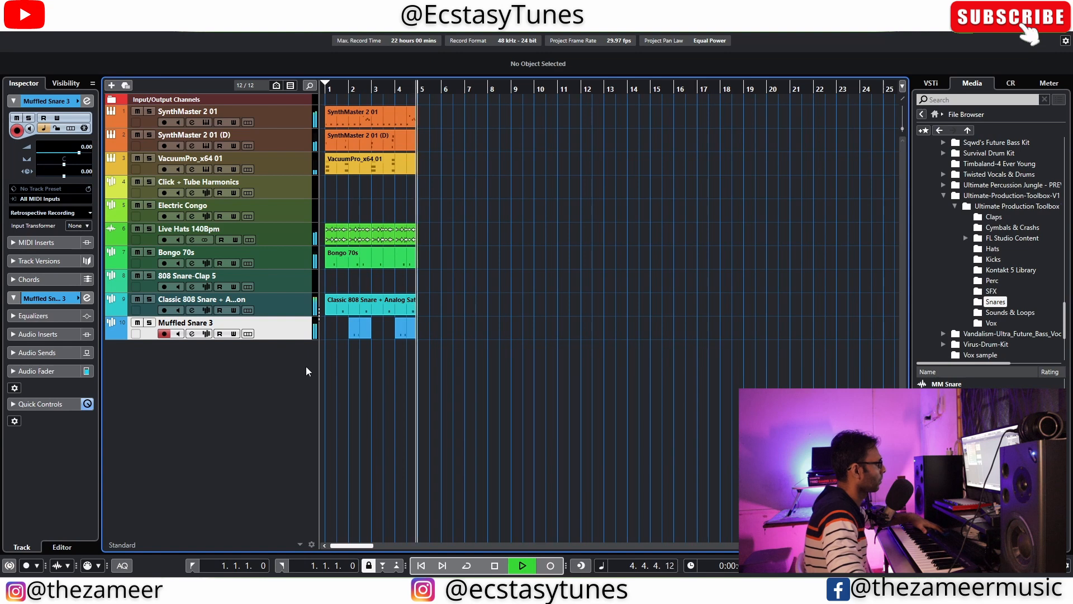
{"action": "key", "text": "space"}
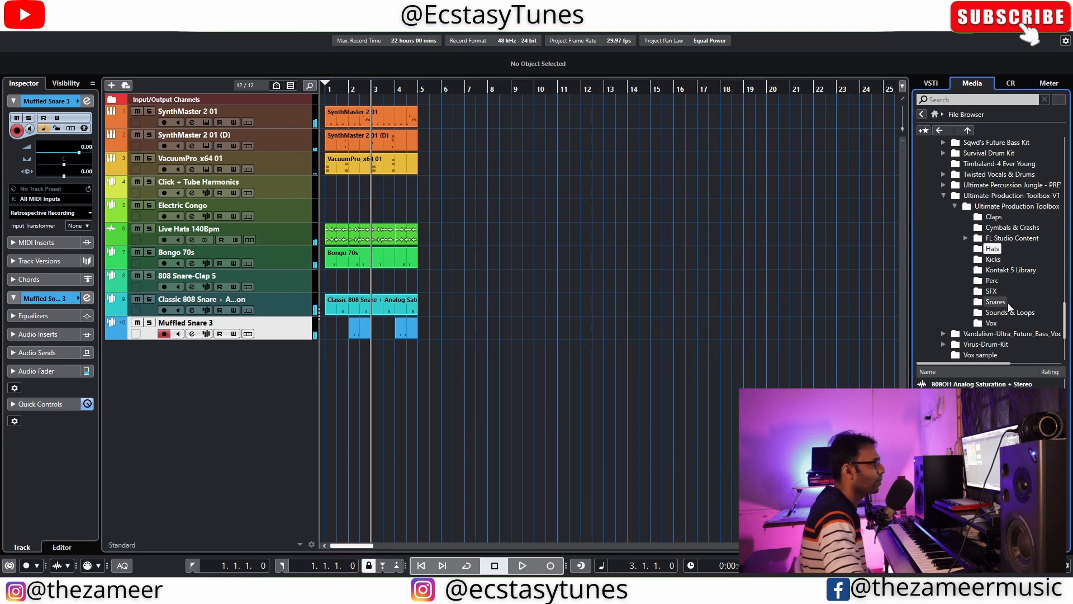
Create a sampler track from the LoFi CH sample in the Hats folder and set its amp envelope mode to One Shot
{"action": "left_click", "coordinate": [1000, 411]}
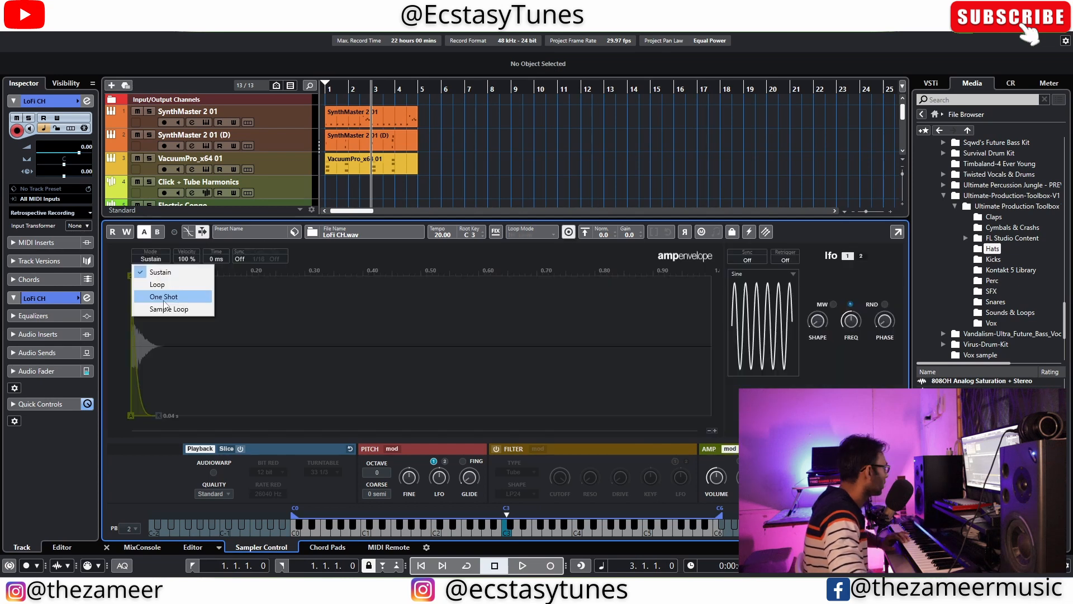
{"action": "left_click", "coordinate": [163, 295]}
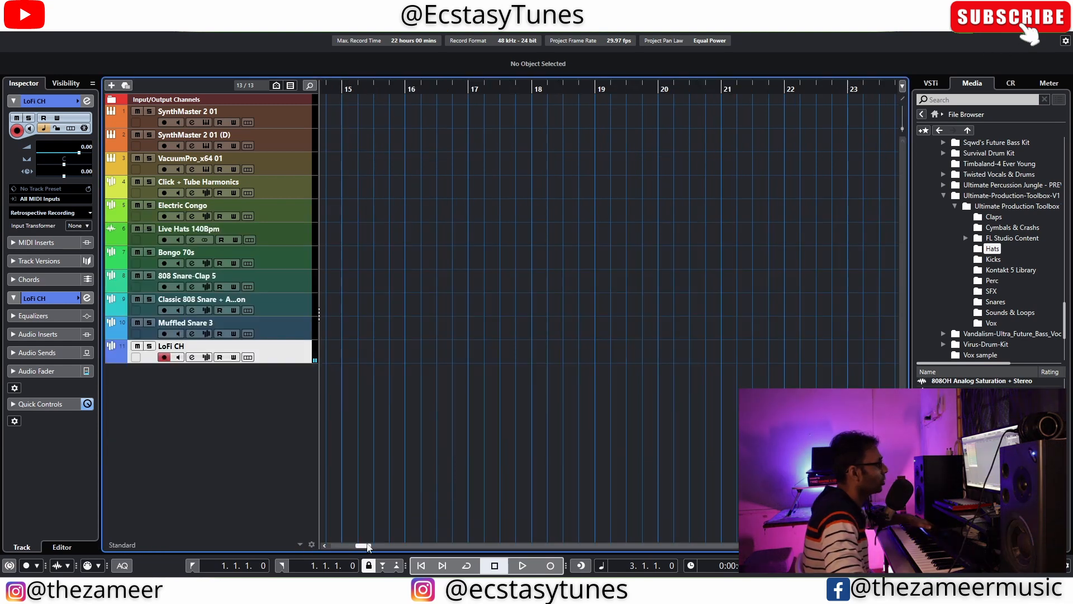
{"action": "scroll", "coordinate": [358, 469], "scroll_direction": "down", "scroll_amount": 5}
{"action": "scroll", "coordinate": [345, 448], "scroll_direction": "up", "scroll_amount": 4}
{"action": "scroll", "coordinate": [324, 386], "scroll_direction": "down", "scroll_amount": 3}
{"action": "scroll", "coordinate": [323, 382], "scroll_direction": "up", "scroll_amount": 5}
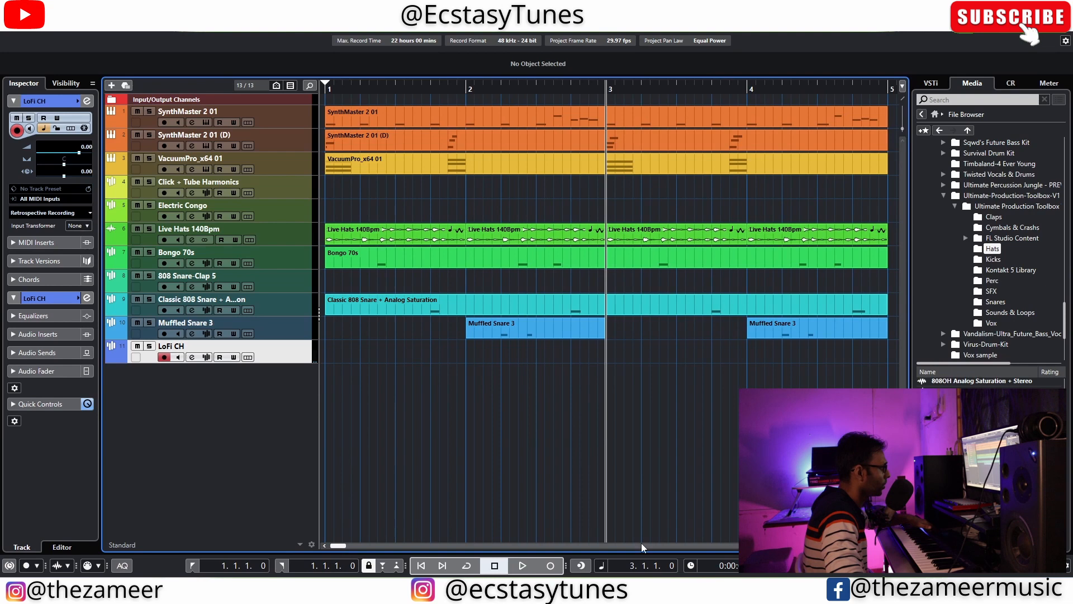
Vary the velocities of the first LoFi CH notes and extend the pattern with 1/16-length notes from 1.4.1.0 to 2.3.1.0
{"action": "key", "text": "space"}
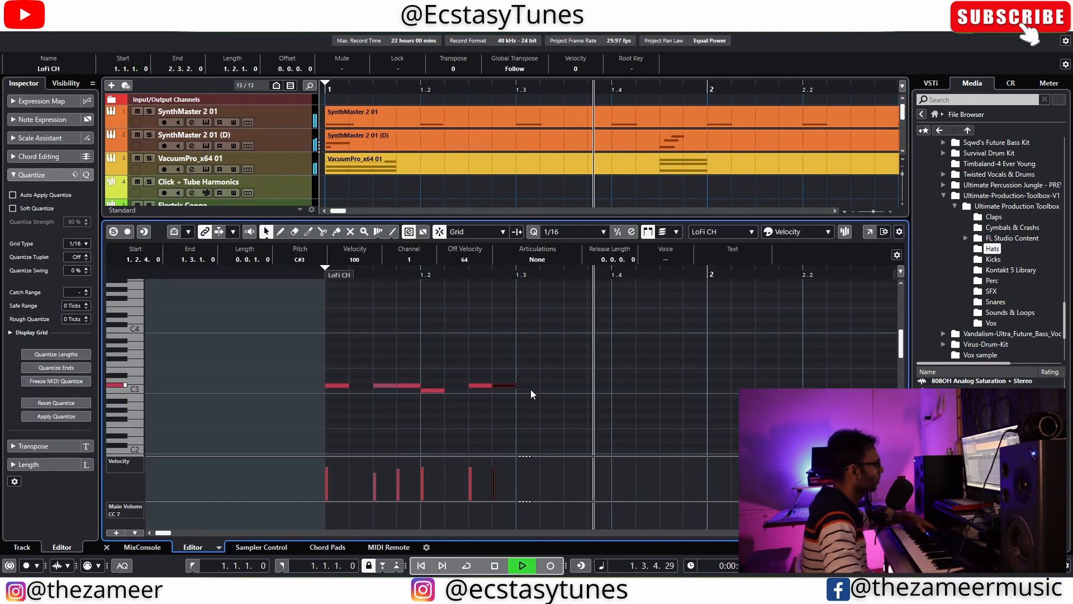
{"action": "scroll", "coordinate": [530, 388], "scroll_direction": "down", "scroll_amount": 3}
{"action": "scroll", "coordinate": [413, 383], "scroll_direction": "up", "scroll_amount": 2}
{"action": "left_click_drag", "start_coordinate": [285, 480], "coordinate": [344, 472]}
{"action": "key", "text": "l"}
{"action": "left_click_drag", "start_coordinate": [397, 352], "coordinate": [121, 415]}
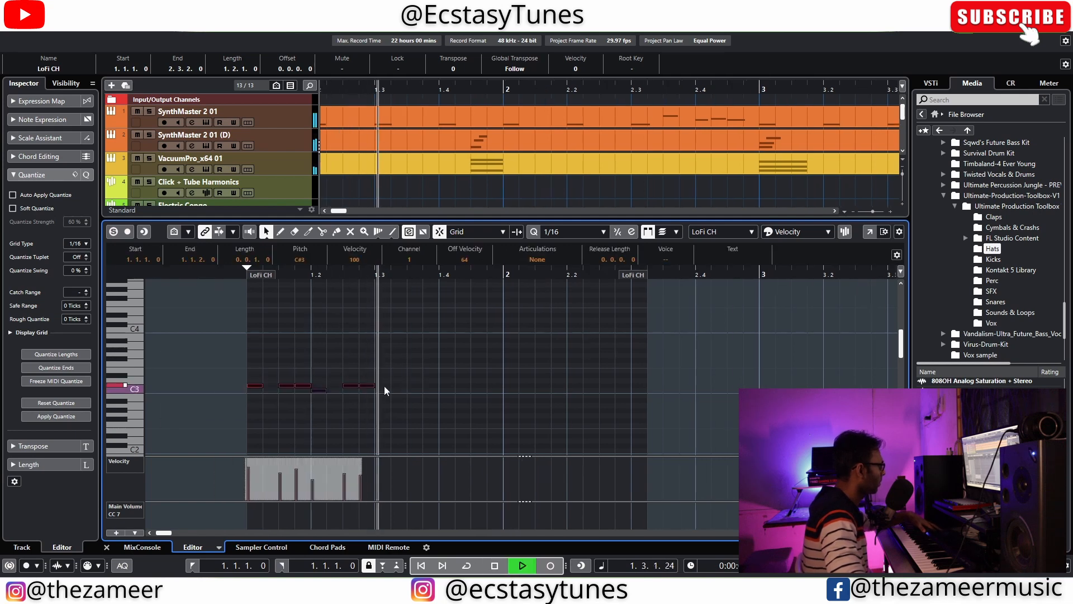
{"action": "key", "text": "space"}
{"action": "left_click", "coordinate": [437, 383]}
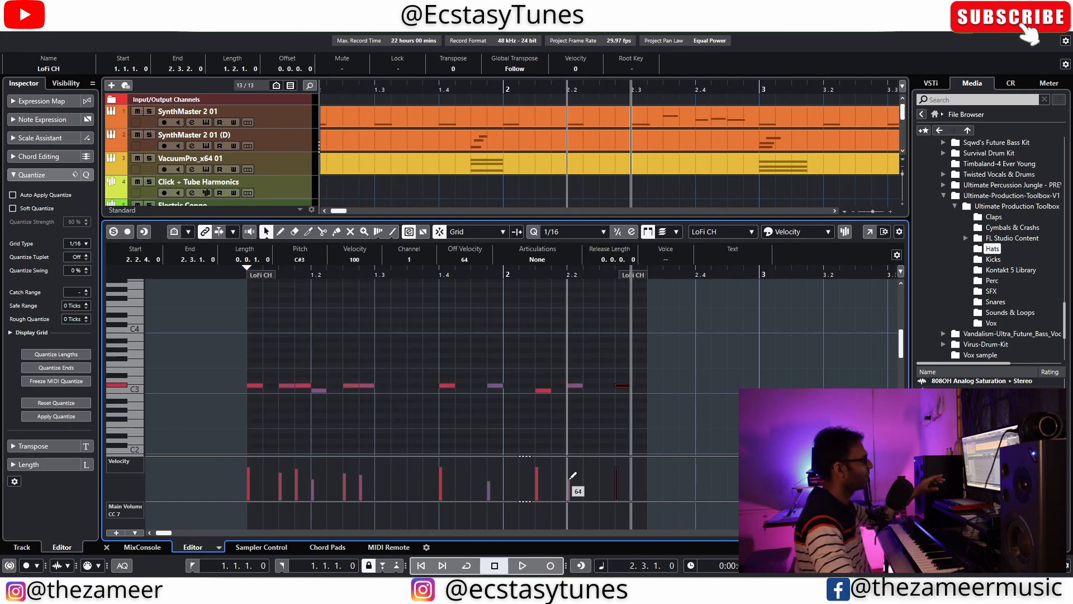
Add a 1/32-length C3 note at 2.1.4.60 to the LoFi CH pattern and repeat the two-bar clip from bar 3 to bar 5
{"action": "left_click_drag", "start_coordinate": [629, 335], "coordinate": [258, 401]}
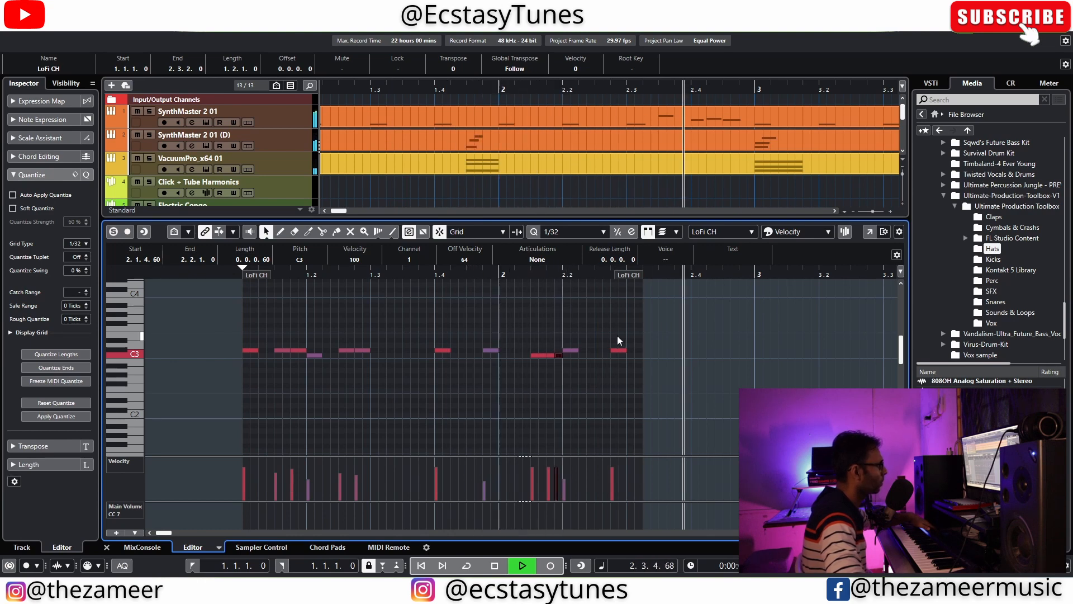
{"action": "key", "text": "space"}
{"action": "left_click_drag", "start_coordinate": [629, 275], "coordinate": [613, 277]}
{"action": "left_click", "coordinate": [1038, 24]}
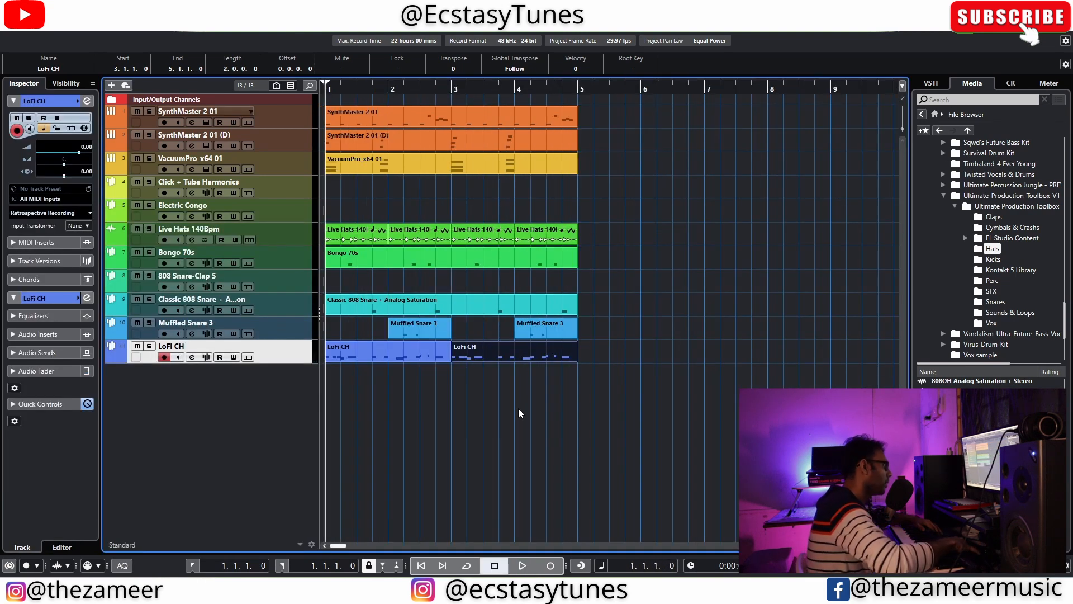
Play the arrangement through bar 4 to check the repeated LoFi CH clips, and stop playback
{"action": "key", "text": "space"}
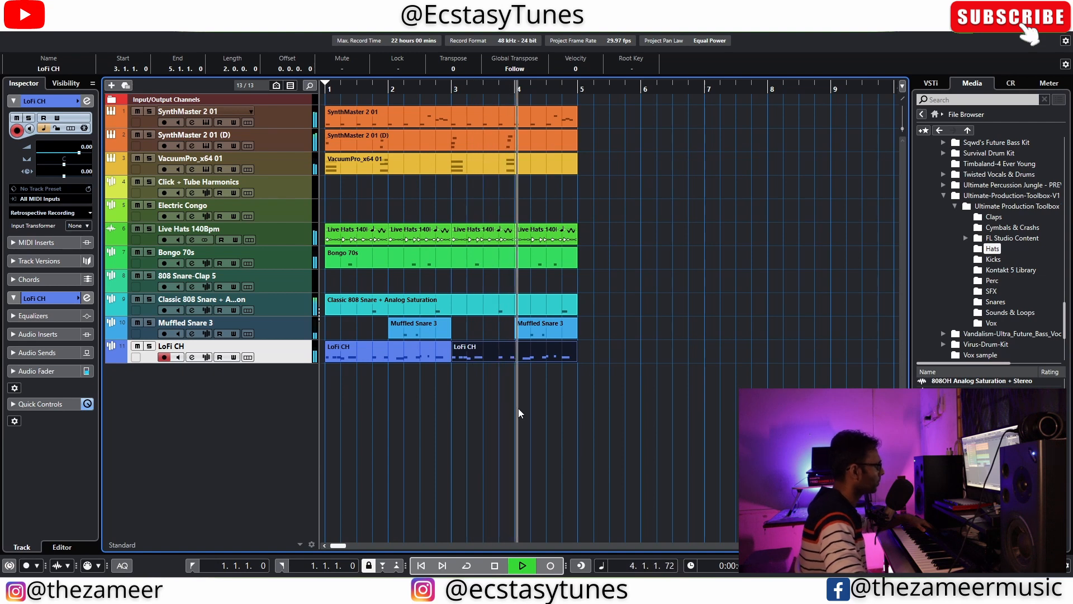
{"action": "key", "text": "g"}
{"action": "key", "text": "space"}
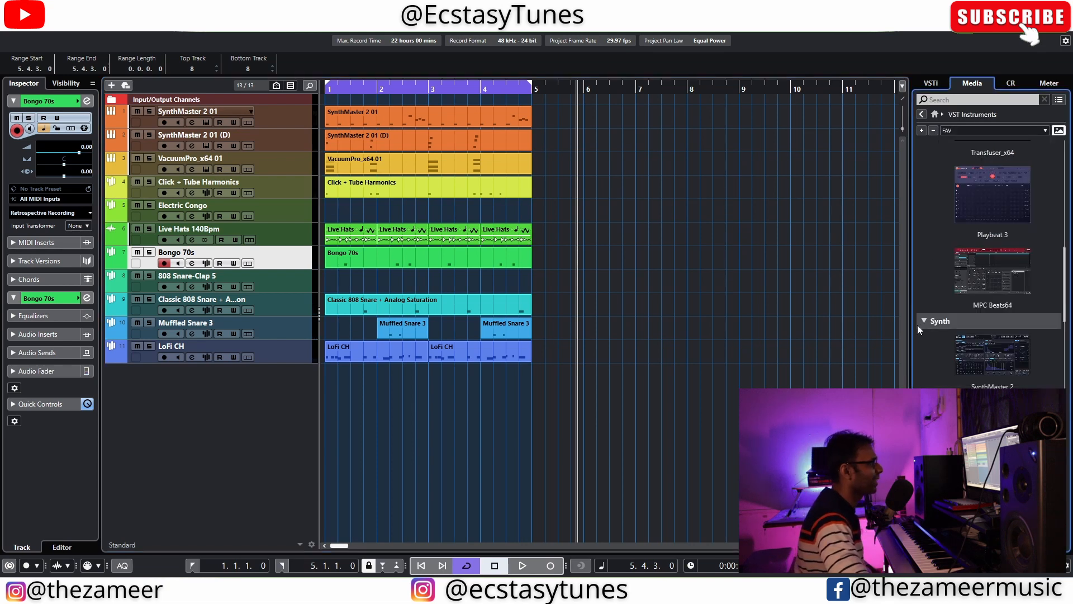
Add a SubLab instrument track below LoFi CH with the 808 Nascar preset and open its glide settings
{"action": "scroll", "coordinate": [920, 321], "scroll_direction": "up", "scroll_amount": 4}
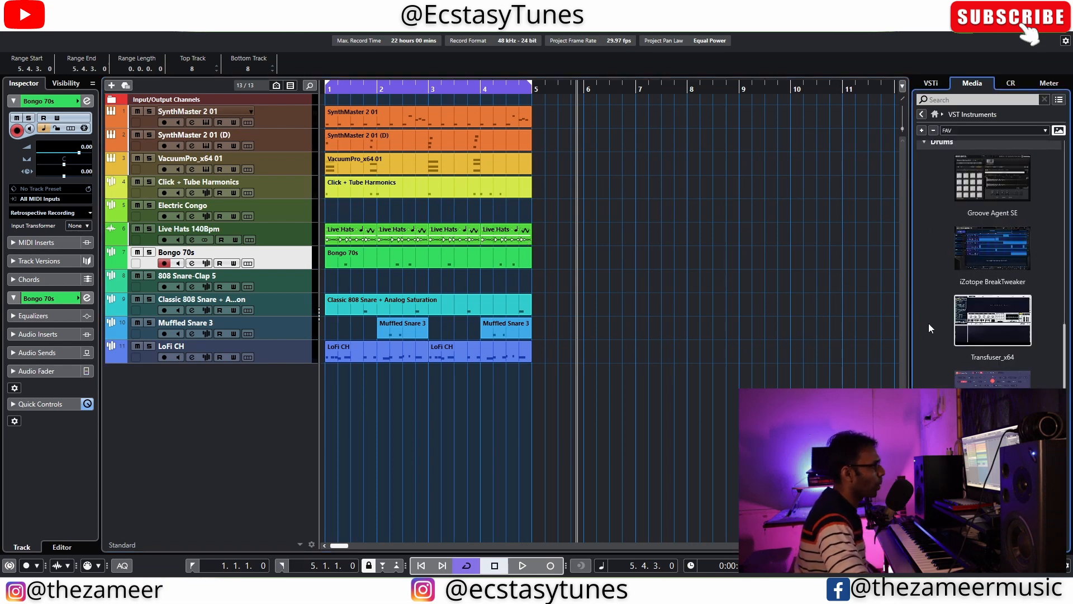
{"action": "scroll", "coordinate": [925, 344], "scroll_direction": "up", "scroll_amount": 5}
{"action": "scroll", "coordinate": [990, 279], "scroll_direction": "up", "scroll_amount": 1}
{"action": "left_click_drag", "start_coordinate": [990, 168], "coordinate": [132, 395]}
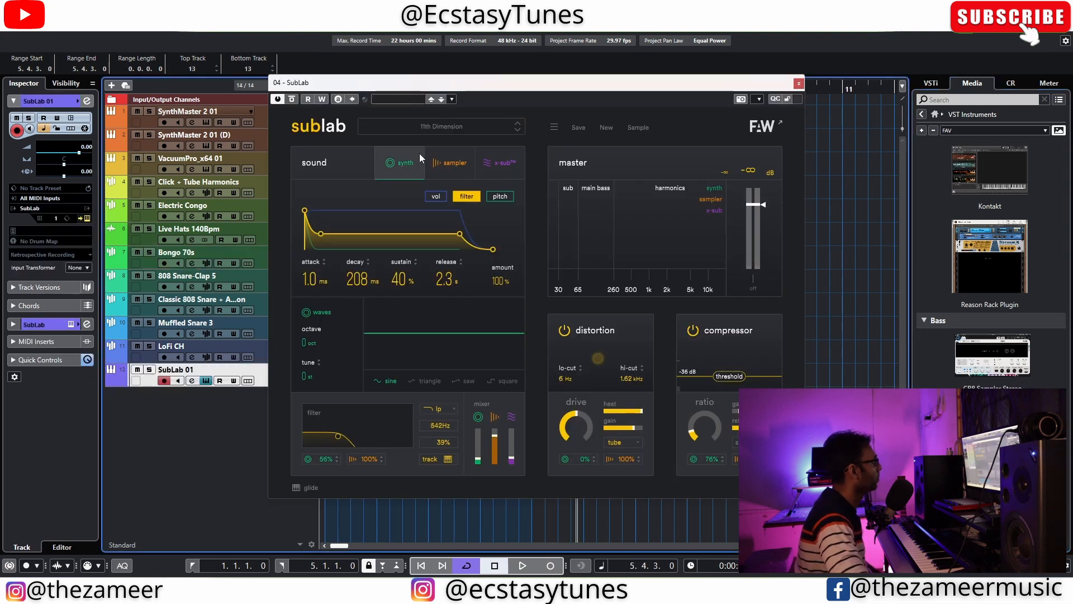
{"action": "left_click", "coordinate": [519, 130]}
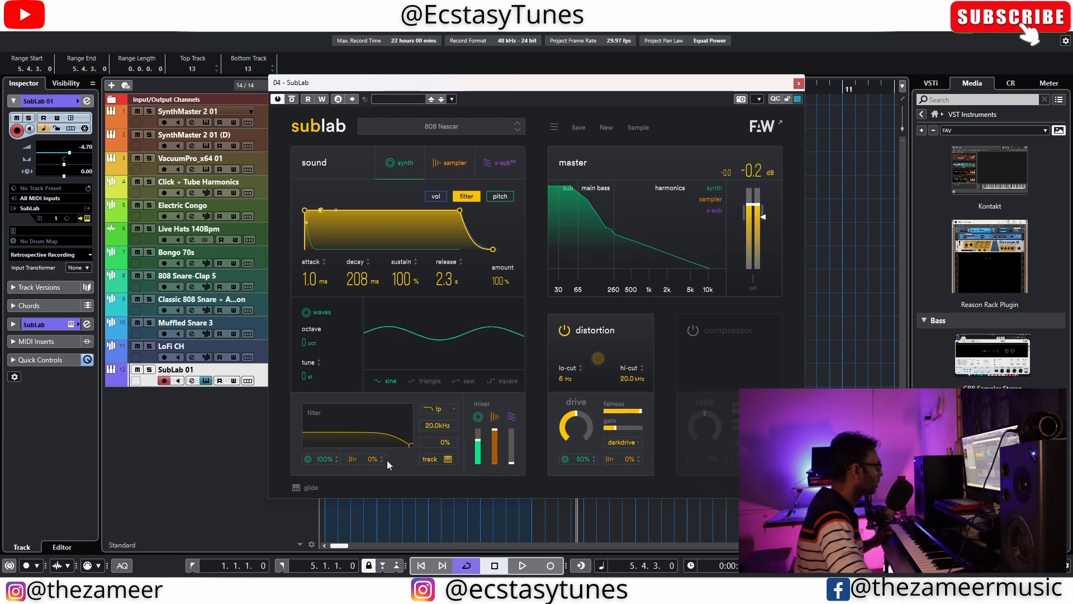
{"action": "left_click", "coordinate": [298, 487]}
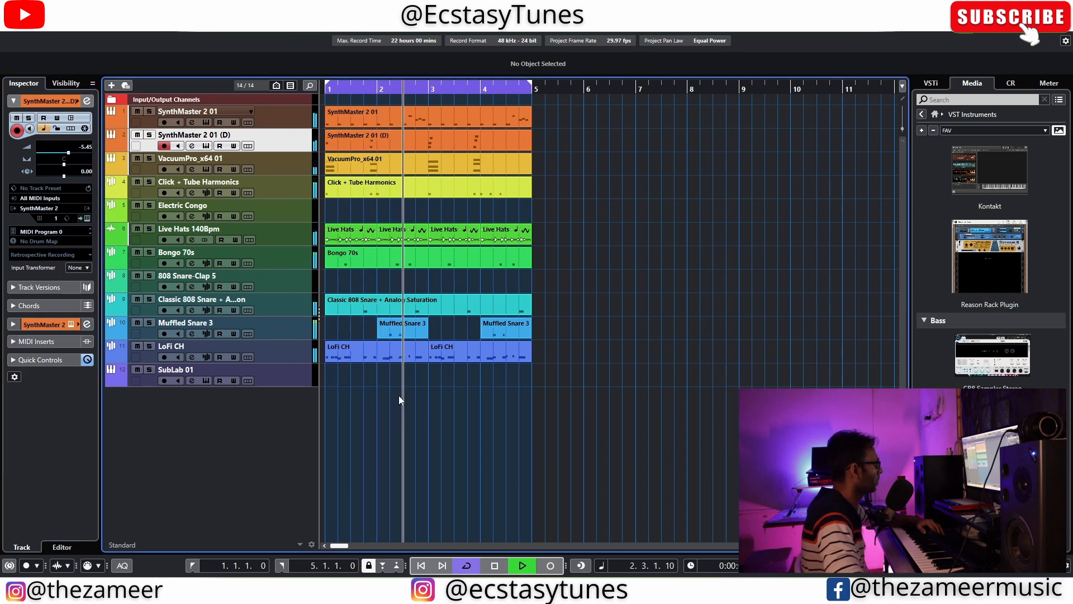
Try to record a bass line on the SubLab 01 track over the looped arrangement, and discard the take
{"action": "key", "text": "space"}
{"action": "left_click", "coordinate": [303, 383]}
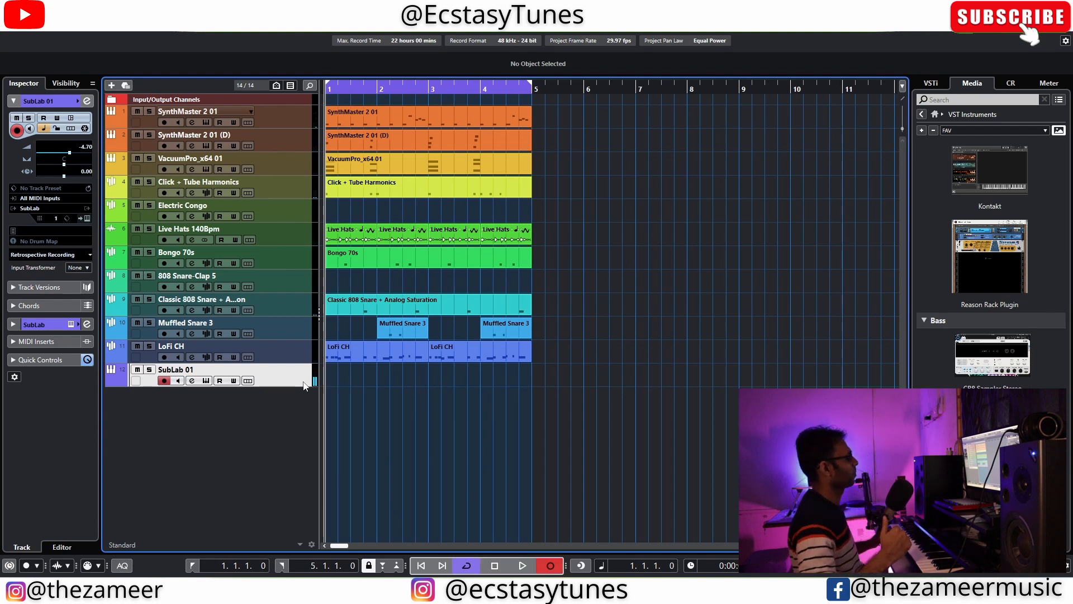
{"action": "key", "text": "KP_Multiply"}
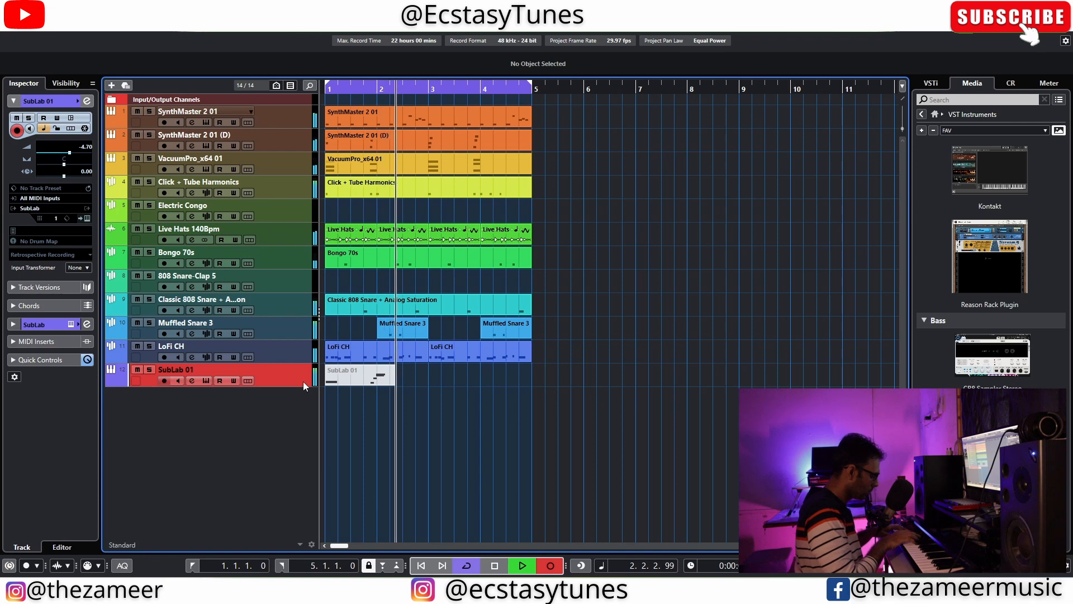
{"action": "key", "text": "space"}
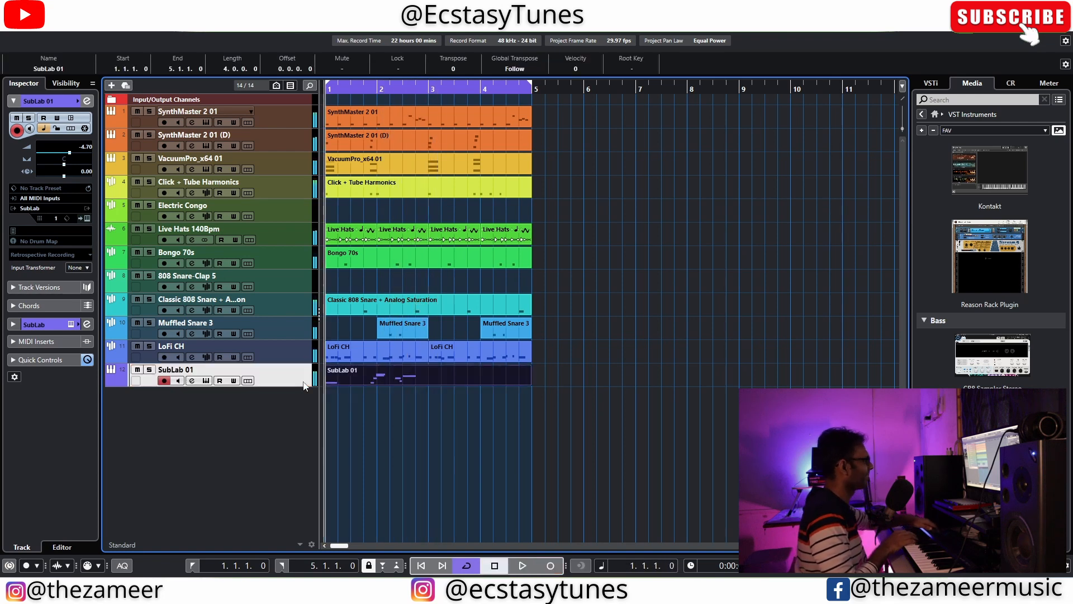
{"action": "key", "text": "Delete"}
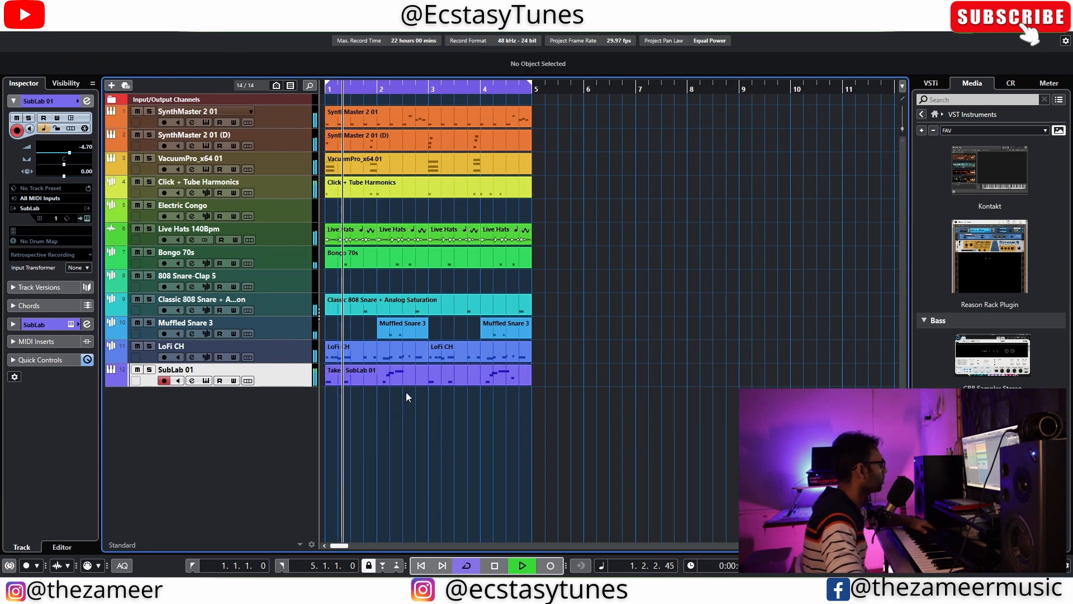
Open the recorded SubLab 01 take and lengthen the F0 and G0 notes in bar 2 so they overlap the notes that follow
{"action": "double_click", "coordinate": [448, 376]}
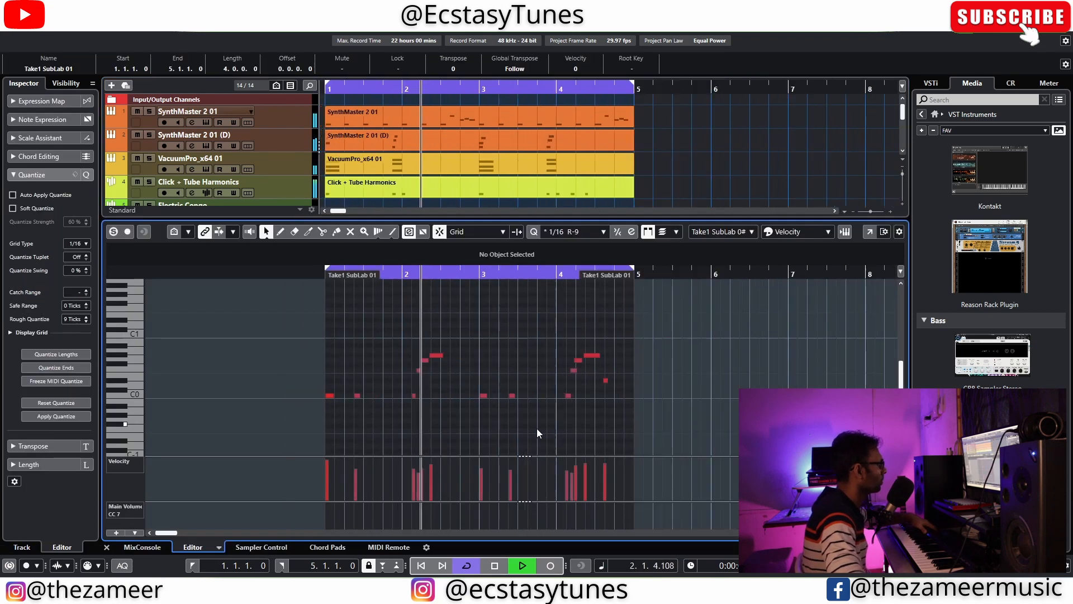
{"action": "left_click_drag", "start_coordinate": [472, 340], "coordinate": [581, 412]}
{"action": "left_click_drag", "start_coordinate": [547, 311], "coordinate": [629, 414]}
{"action": "scroll", "coordinate": [434, 386], "scroll_direction": "up", "scroll_amount": 3}
{"action": "left_click", "coordinate": [498, 368]}
{"action": "left_click_drag", "start_coordinate": [483, 359], "coordinate": [496, 359]}
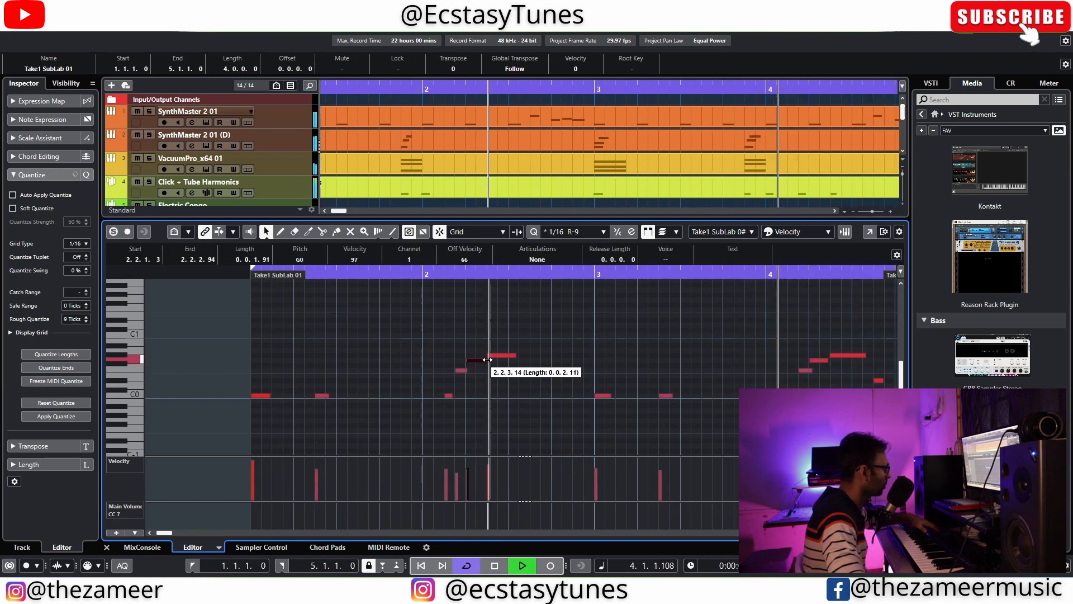
{"action": "left_click", "coordinate": [466, 370], "text": "shift"}
{"action": "scroll", "coordinate": [827, 367], "scroll_direction": "up", "scroll_amount": 2}
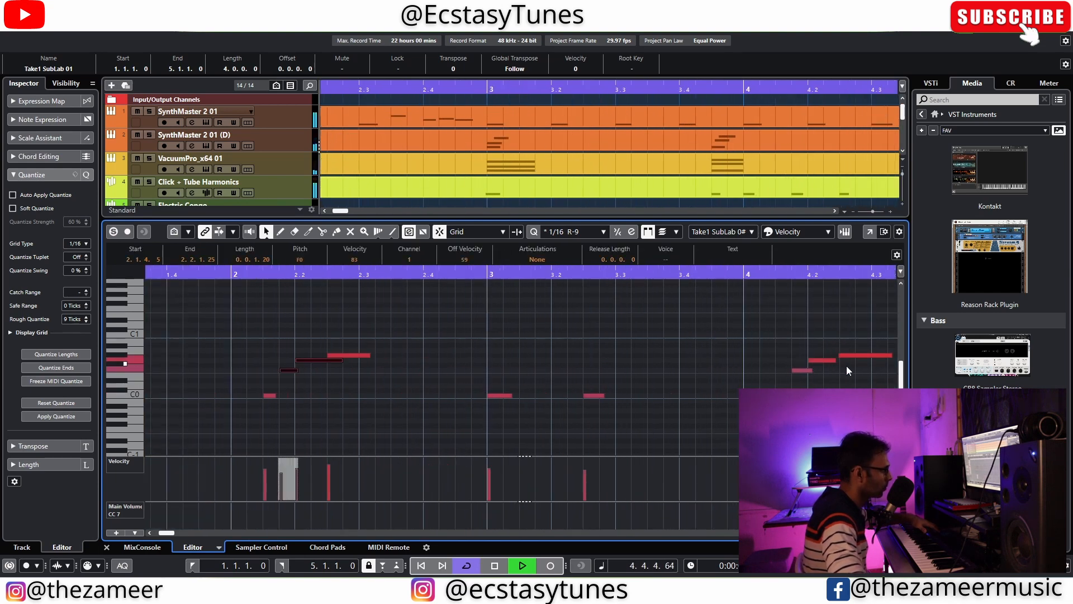
Lengthen the G0 note starting at 4.2.1.5 to end at 4.2.3.17, and close the note editor
{"action": "left_click", "coordinate": [836, 361]}
{"action": "scroll", "coordinate": [821, 378], "scroll_direction": "down", "scroll_amount": 3}
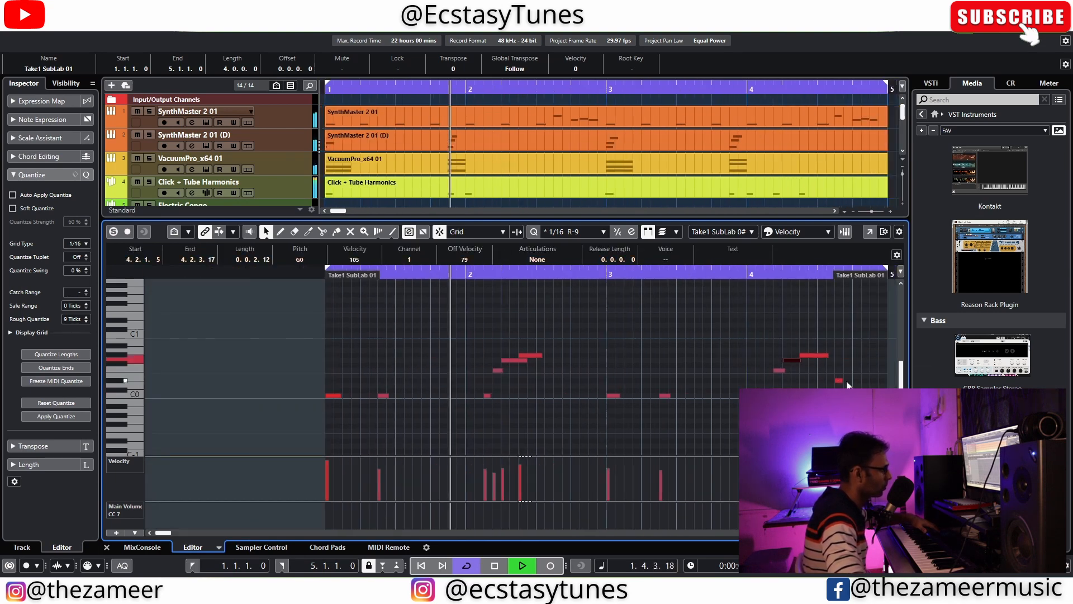
{"action": "scroll", "coordinate": [843, 379], "scroll_direction": "up", "scroll_amount": 2}
{"action": "scroll", "coordinate": [501, 368], "scroll_direction": "down", "scroll_amount": 5}
{"action": "scroll", "coordinate": [465, 392], "scroll_direction": "up", "scroll_amount": 7}
{"action": "scroll", "coordinate": [583, 374], "scroll_direction": "down", "scroll_amount": 4}
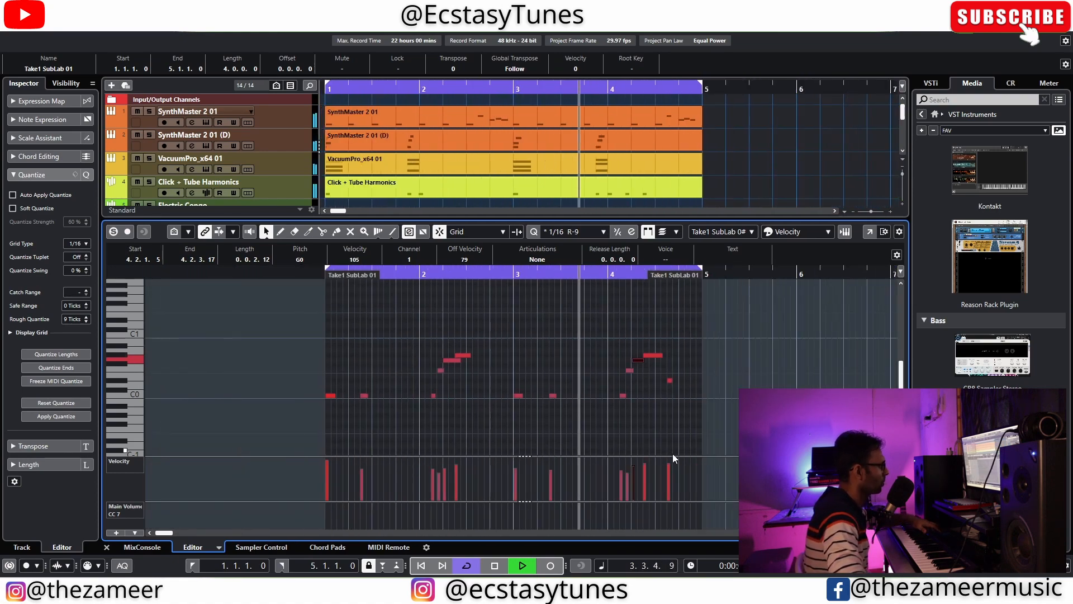
{"action": "scroll", "coordinate": [711, 345], "scroll_direction": "up", "scroll_amount": 4}
{"action": "scroll", "coordinate": [740, 351], "scroll_direction": "down", "scroll_amount": 4}
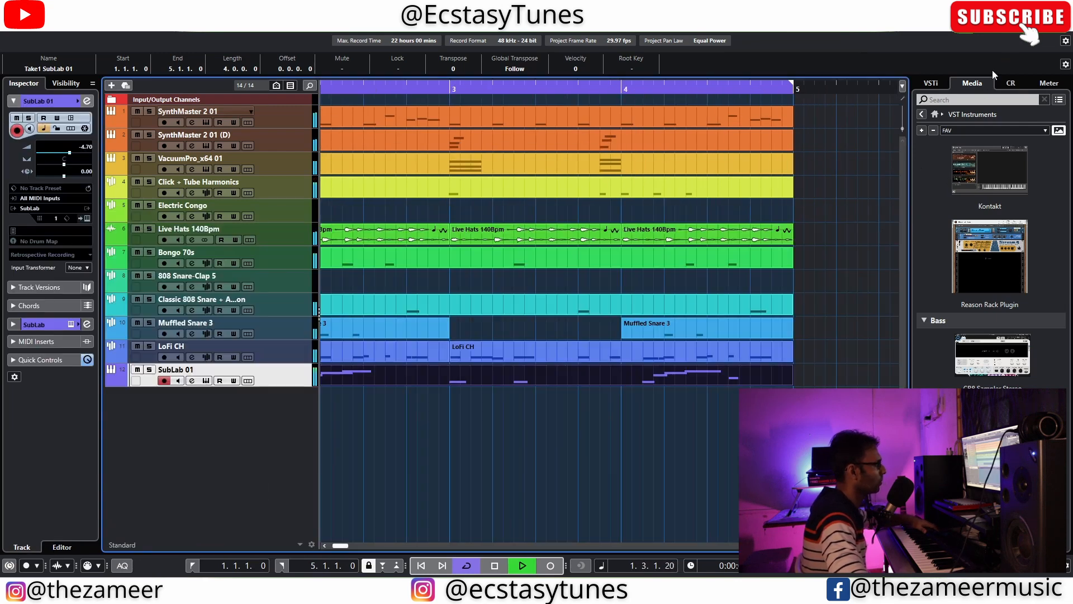
{"action": "key", "text": "ctrl+e"}
Duplicate all clips in the arrangement so the four-bar loop repeats from bar 5 to bar 9
{"action": "scroll", "coordinate": [725, 336], "scroll_direction": "down", "scroll_amount": 3}
{"action": "scroll", "coordinate": [725, 331], "scroll_direction": "down", "scroll_amount": 3}
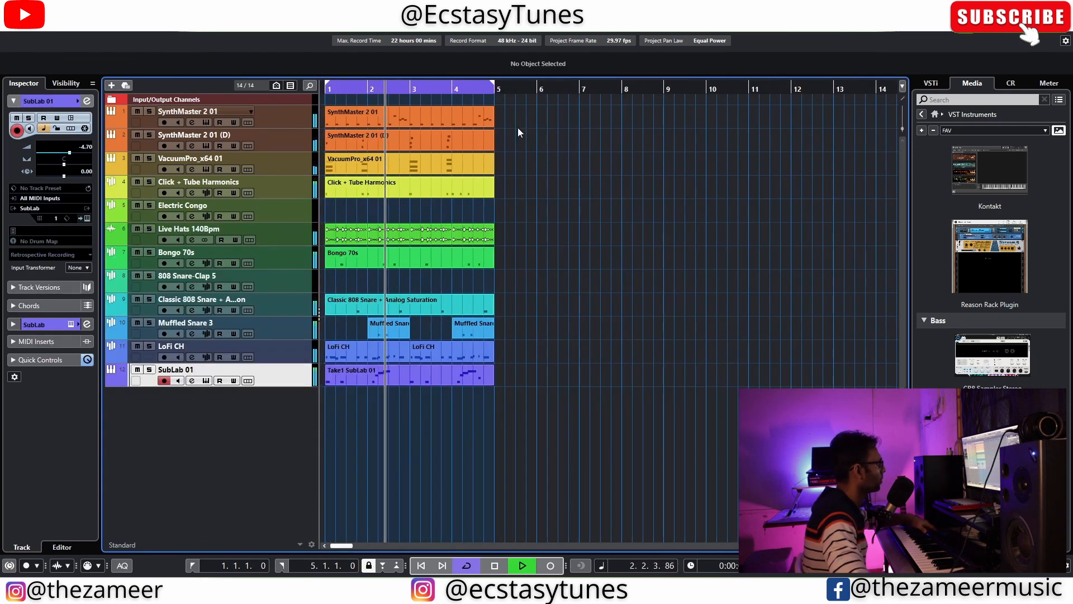
{"action": "key", "text": "ctrl+a"}
{"action": "key", "text": "ctrl+d"}
{"action": "scroll", "coordinate": [494, 100], "scroll_direction": "down", "scroll_amount": 3}
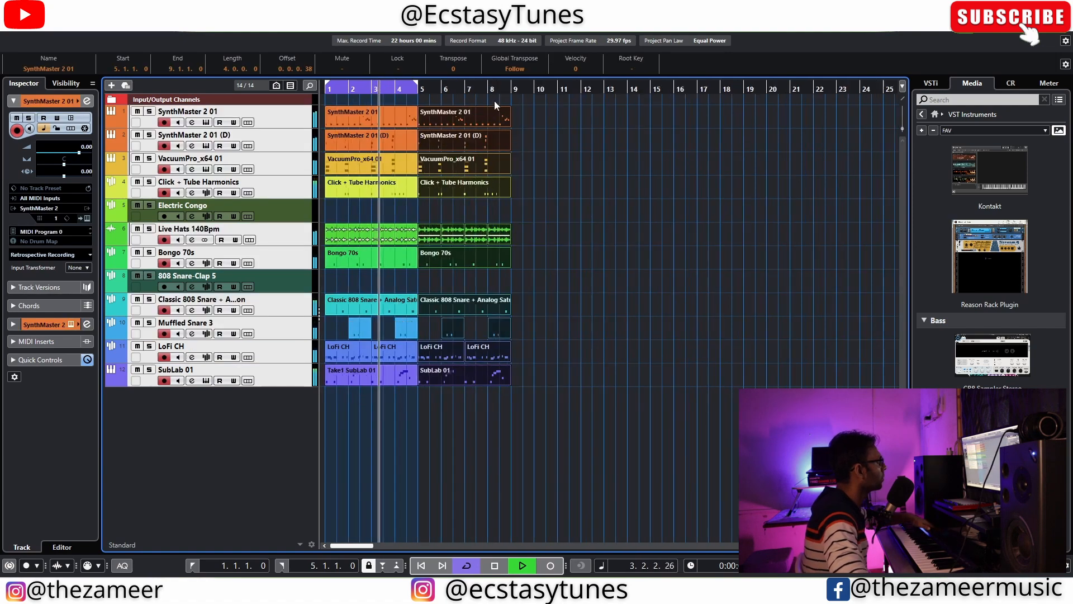
Extend the cycle range to end at bar 9, stop playback and clear the clip selection
{"action": "left_click_drag", "start_coordinate": [419, 85], "coordinate": [513, 86]}
{"action": "scroll", "coordinate": [482, 347], "scroll_direction": "up", "scroll_amount": 3}
{"action": "scroll", "coordinate": [482, 347], "scroll_direction": "left", "scroll_amount": 2}
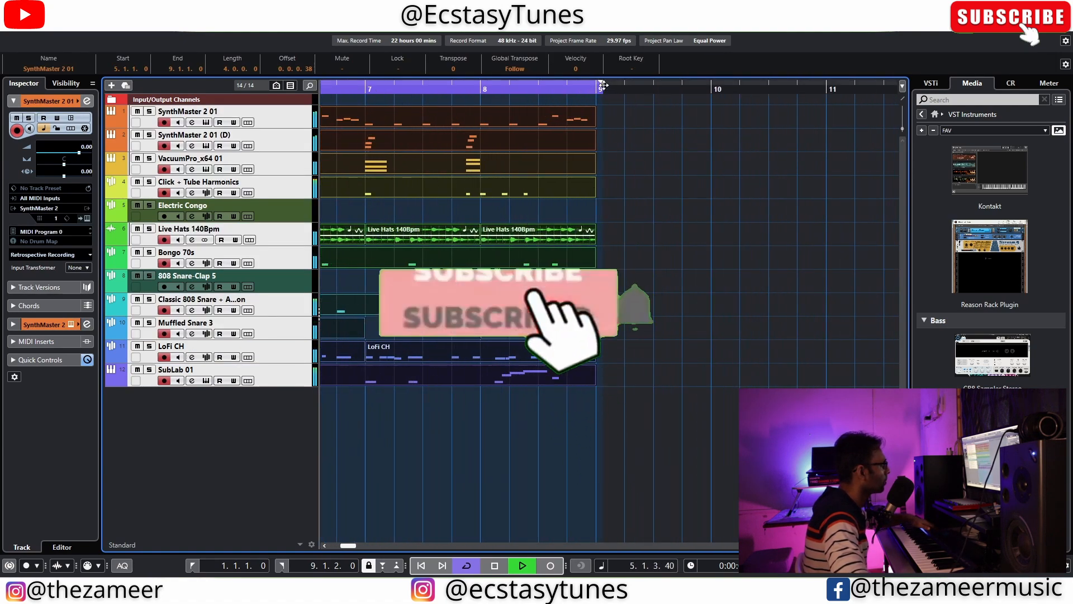
{"action": "scroll", "coordinate": [482, 346], "scroll_direction": "left", "scroll_amount": 3}
{"action": "key", "text": "space"}
{"action": "left_click", "coordinate": [445, 431]}
{"action": "scroll", "coordinate": [445, 431], "scroll_direction": "down", "scroll_amount": 2}
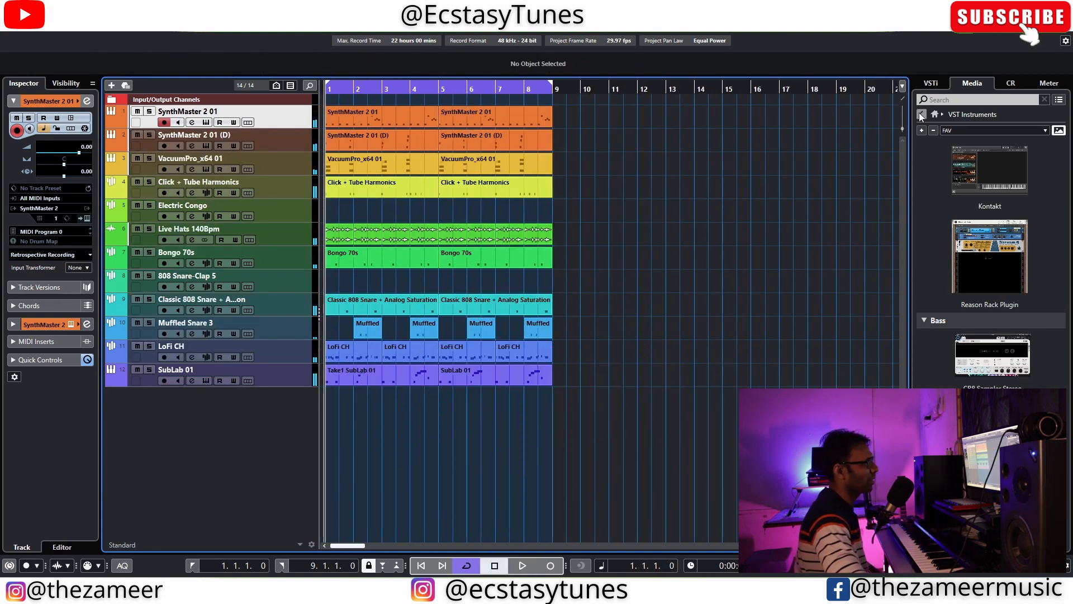
Add a Kontakt instrument track below SubLab 01
{"action": "left_click_drag", "start_coordinate": [994, 164], "coordinate": [207, 404]}
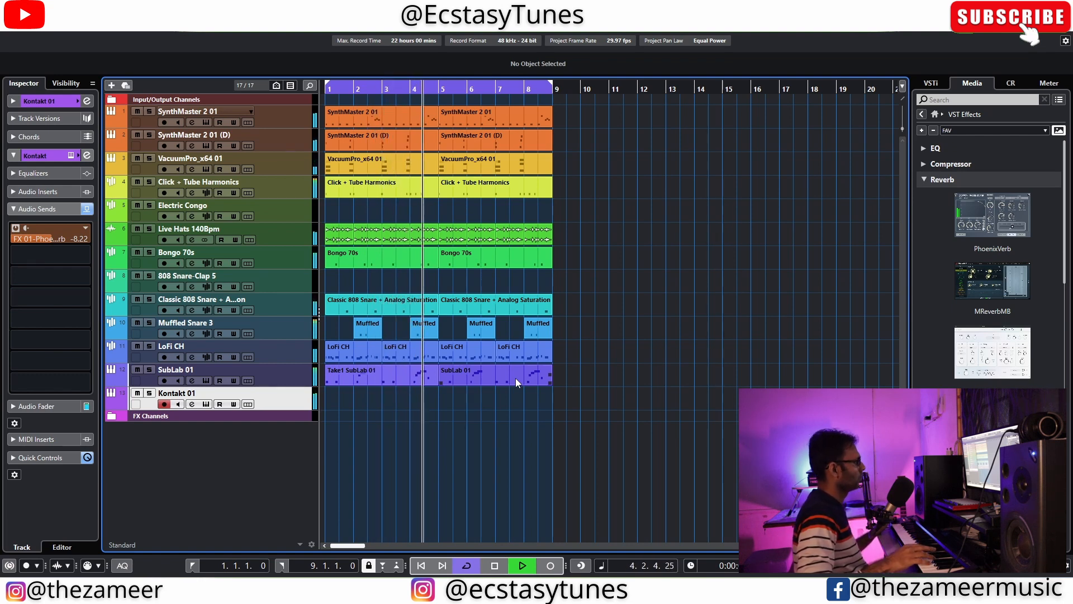
Insert the retrospectively recorded performance onto the Kontakt 01 track and play the arrangement from the start
{"action": "key", "text": "space"}
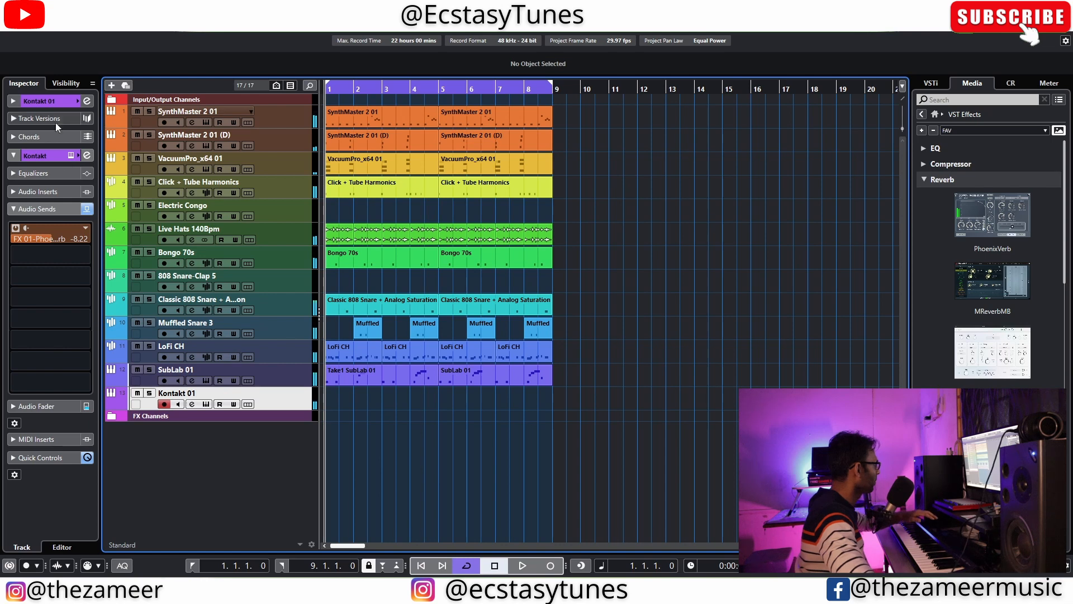
{"action": "left_click", "coordinate": [40, 101]}
{"action": "left_click", "coordinate": [47, 255]}
{"action": "left_click", "coordinate": [82, 281]}
{"action": "key", "text": "space"}
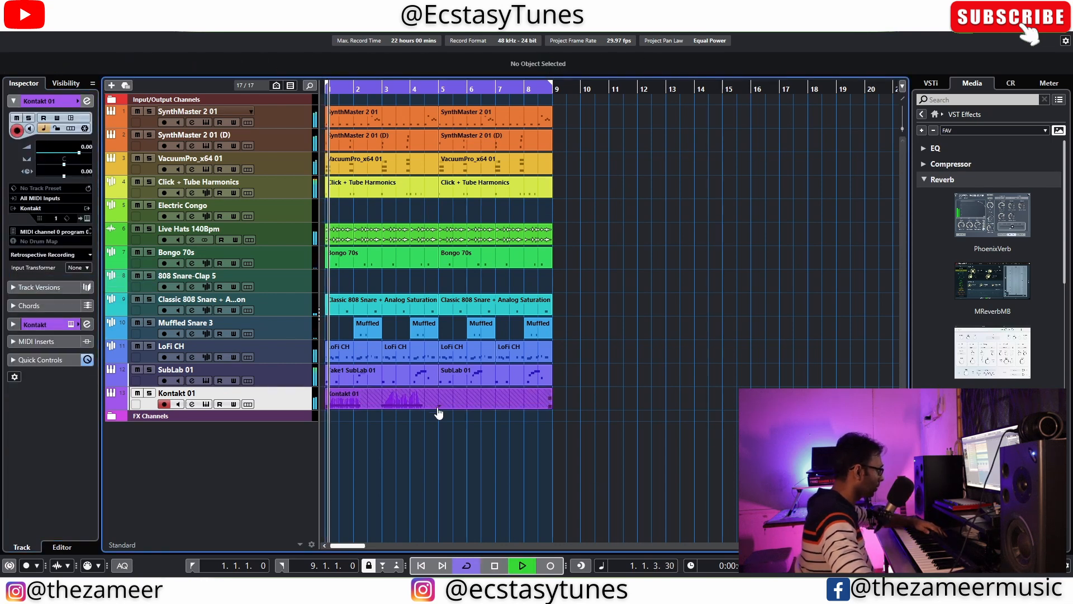
Keep the last of the overlapping Kontakt 01 takes and shorten its part to end at bar 5
{"action": "left_click", "coordinate": [438, 409]}
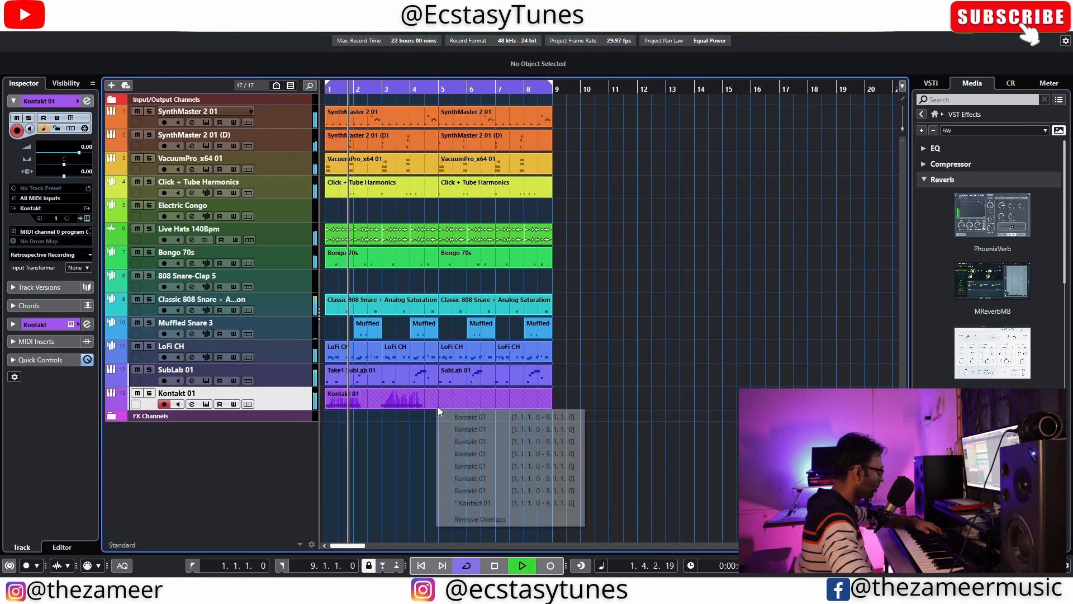
{"action": "left_click", "coordinate": [496, 503]}
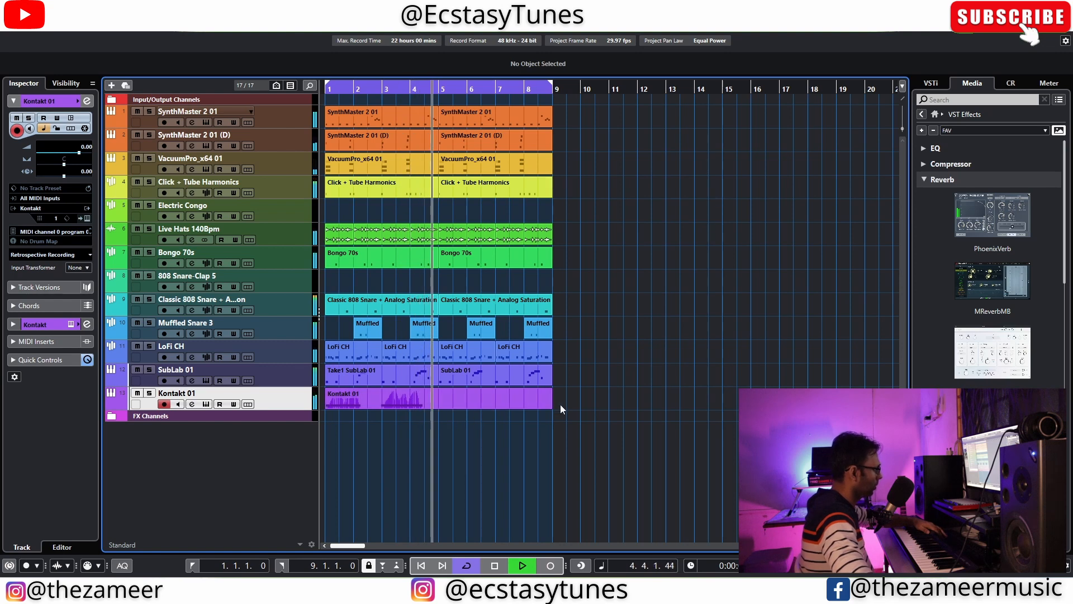
{"action": "key", "text": "space"}
{"action": "left_click_drag", "start_coordinate": [550, 406], "coordinate": [439, 406]}
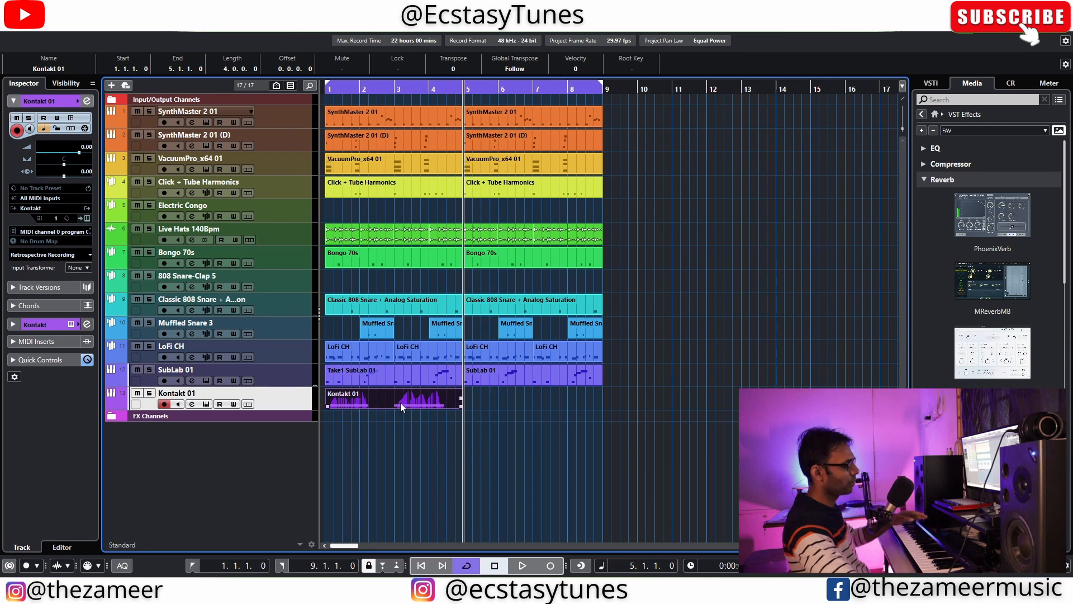
Play the arrangement from the start and duplicate the Kontakt 01 part so it repeats from bar 5 to bar 9
{"action": "key", "text": "space"}
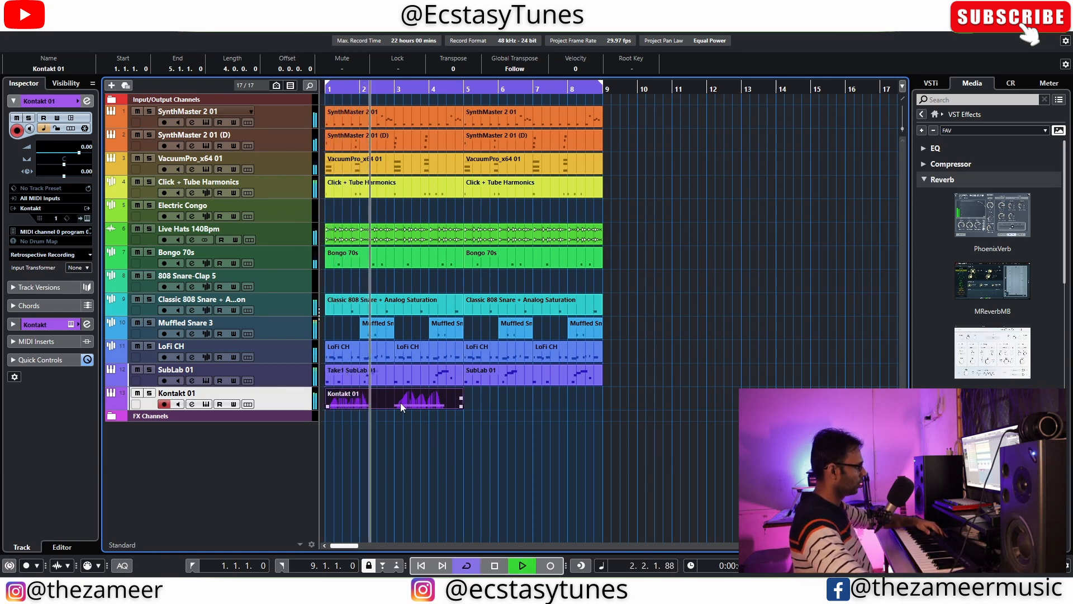
{"action": "left_click", "coordinate": [563, 408]}
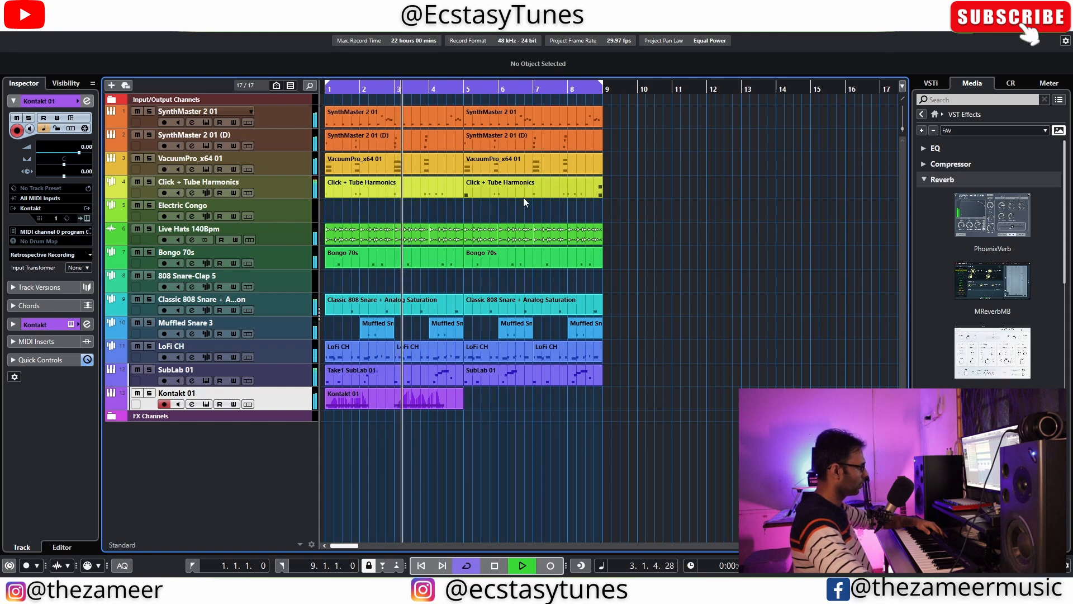
{"action": "scroll", "coordinate": [362, 438], "scroll_direction": "down", "scroll_amount": 1}
{"action": "scroll", "coordinate": [376, 440], "scroll_direction": "up", "scroll_amount": 4}
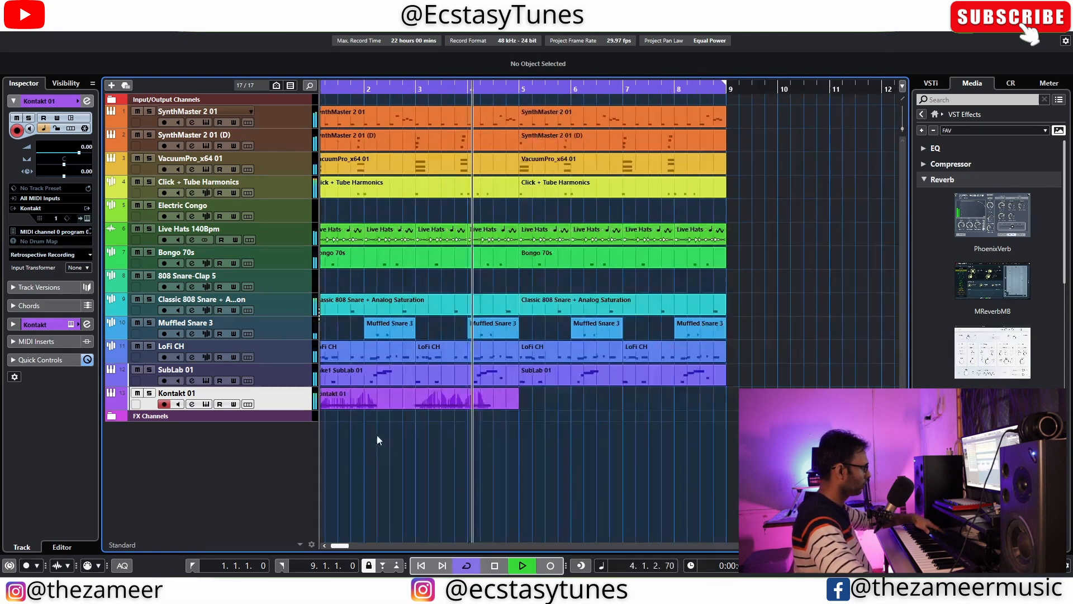
{"action": "scroll", "coordinate": [563, 423], "scroll_direction": "down", "scroll_amount": 5}
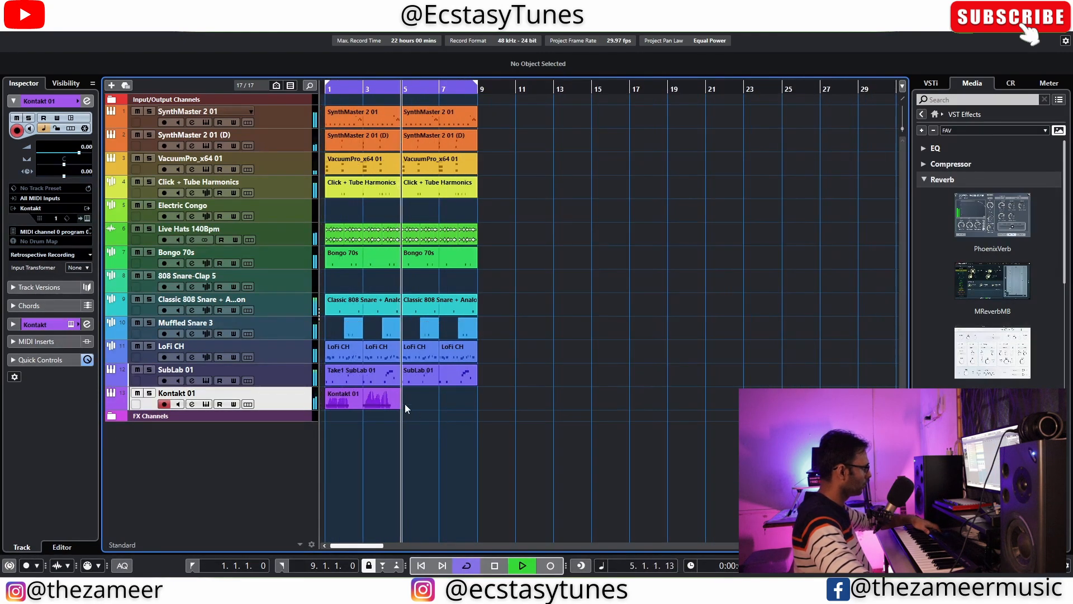
{"action": "double_click", "coordinate": [307, 407]}
{"action": "key", "text": "ctrl+d"}
Review the duplicated Kontakt 01 part against the other tracks while the arrangement plays through bars 5 to 9
{"action": "scroll", "coordinate": [358, 417], "scroll_direction": "up", "scroll_amount": 3}
{"action": "scroll", "coordinate": [447, 423], "scroll_direction": "down", "scroll_amount": 3}
{"action": "scroll", "coordinate": [453, 424], "scroll_direction": "up", "scroll_amount": 3}
{"action": "scroll", "coordinate": [456, 419], "scroll_direction": "down", "scroll_amount": 2}
{"action": "scroll", "coordinate": [458, 433], "scroll_direction": "up", "scroll_amount": 2}
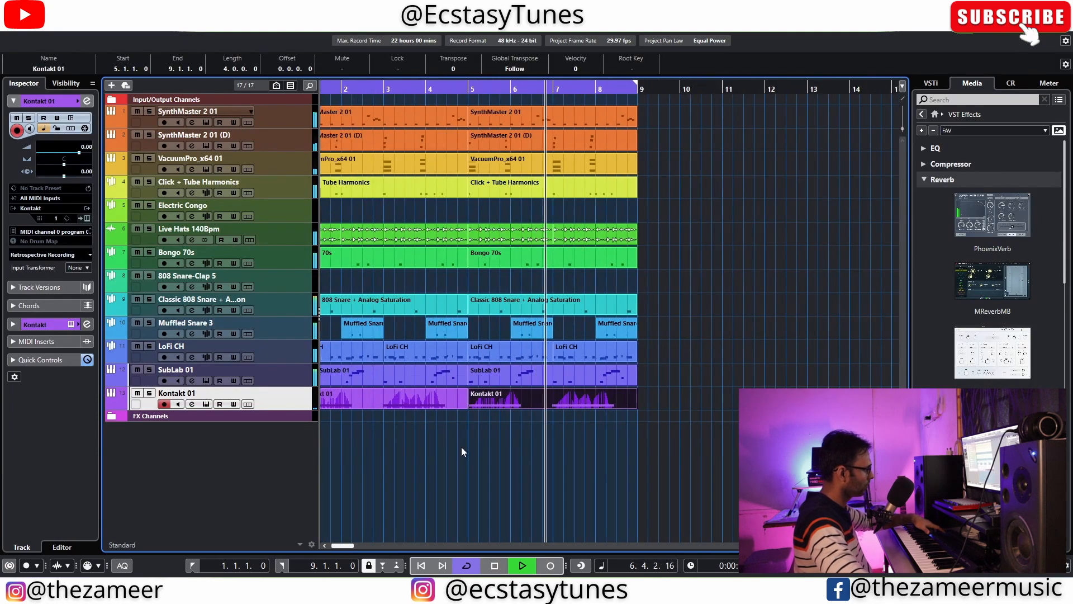
{"action": "scroll", "coordinate": [461, 450], "scroll_direction": "down", "scroll_amount": 1}
{"action": "scroll", "coordinate": [463, 451], "scroll_direction": "down", "scroll_amount": 2}
{"action": "scroll", "coordinate": [463, 449], "scroll_direction": "up", "scroll_amount": 2}
{"action": "scroll", "coordinate": [476, 441], "scroll_direction": "up", "scroll_amount": 1}
{"action": "scroll", "coordinate": [489, 437], "scroll_direction": "down", "scroll_amount": 1}
{"action": "scroll", "coordinate": [442, 446], "scroll_direction": "down", "scroll_amount": 1}
{"action": "scroll", "coordinate": [414, 448], "scroll_direction": "up", "scroll_amount": 2}
{"action": "scroll", "coordinate": [583, 451], "scroll_direction": "down", "scroll_amount": 1}
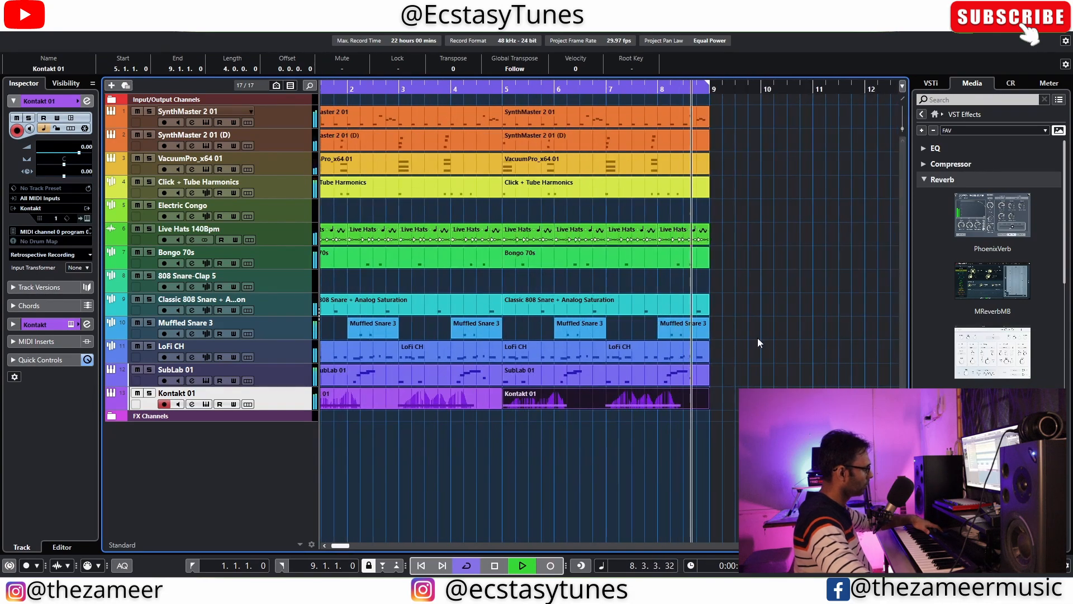
{"action": "scroll", "coordinate": [752, 341], "scroll_direction": "down", "scroll_amount": 1}
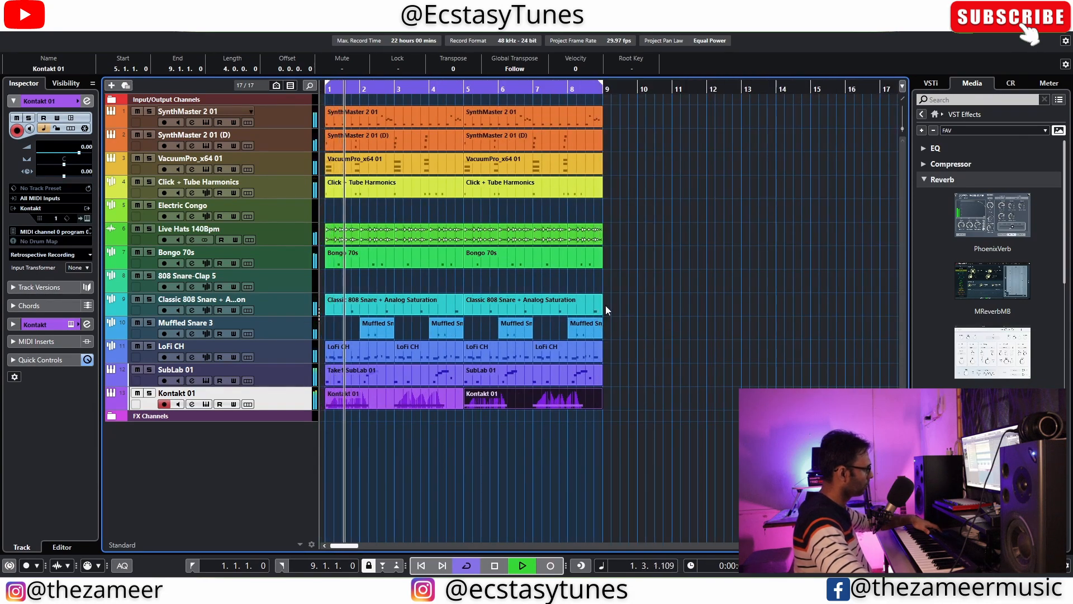
Stop the arrangement playback, open the second SynthMaster 2 01 part at bar 5 and audition its notes
{"action": "scroll", "coordinate": [570, 412], "scroll_direction": "down", "scroll_amount": 1}
{"action": "scroll", "coordinate": [623, 441], "scroll_direction": "up", "scroll_amount": 2}
{"action": "scroll", "coordinate": [502, 448], "scroll_direction": "down", "scroll_amount": 1}
{"action": "key", "text": "space"}
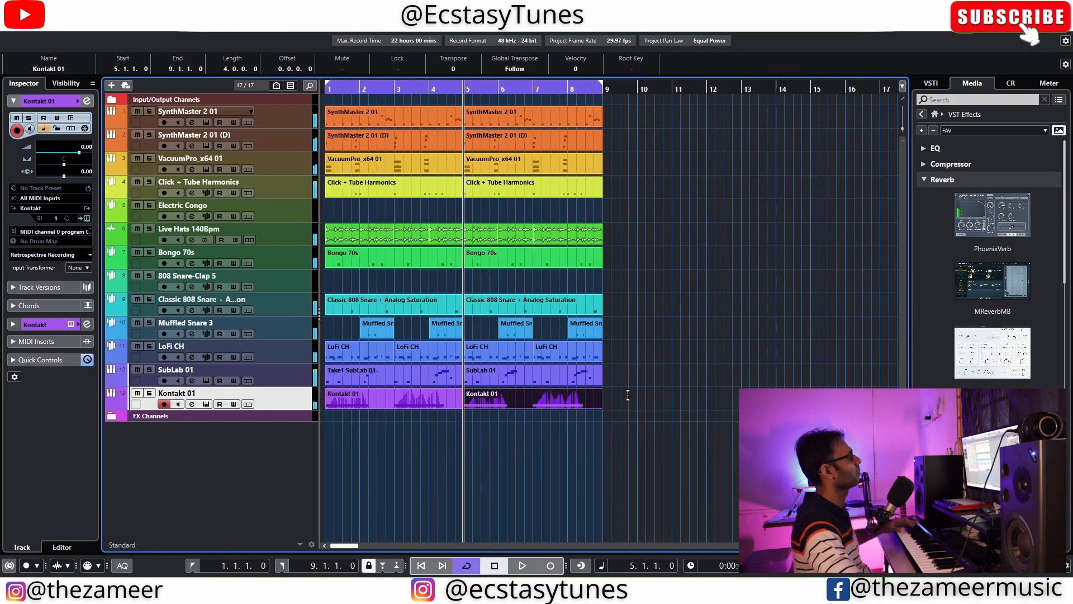
{"action": "left_click", "coordinate": [746, 346]}
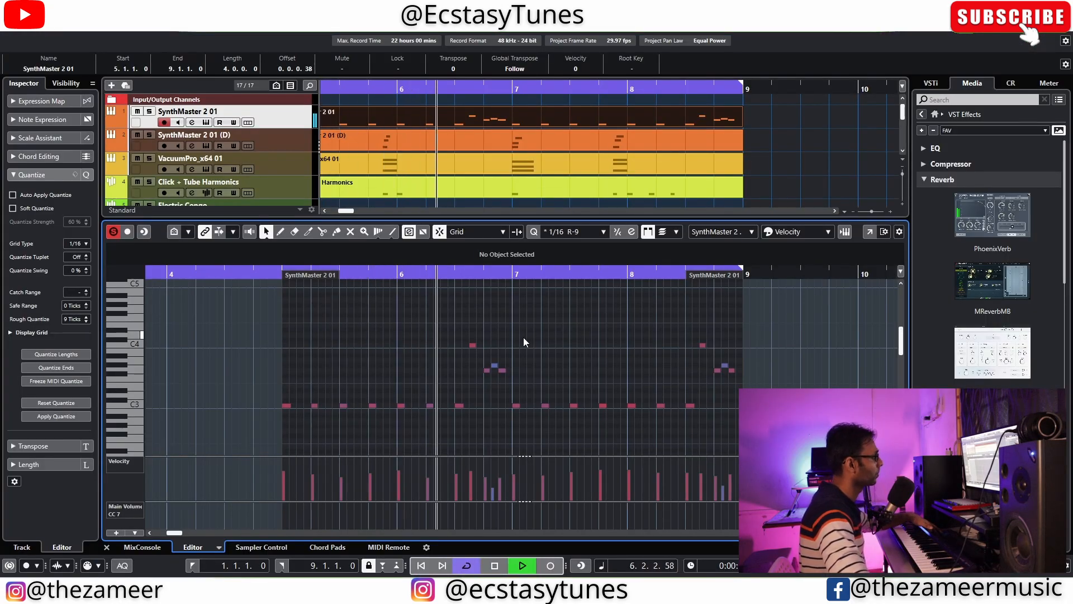
{"action": "key", "text": "space"}
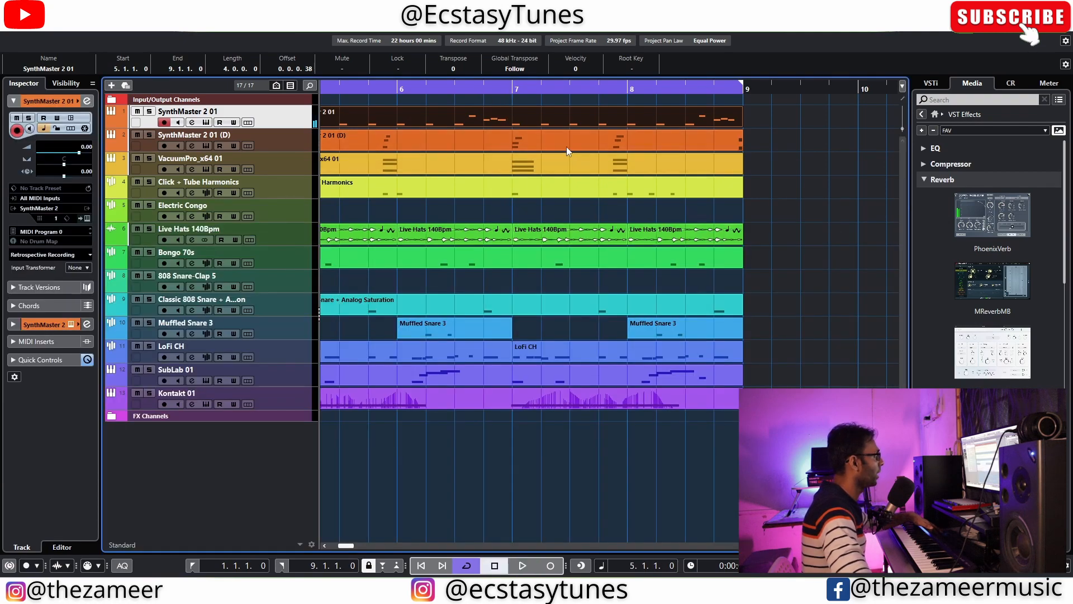
Open the SynthMaster 2 01 (D) part at bar 5 and examine its chord notes during playback through bars 5 to 9
{"action": "left_click", "coordinate": [566, 147]}
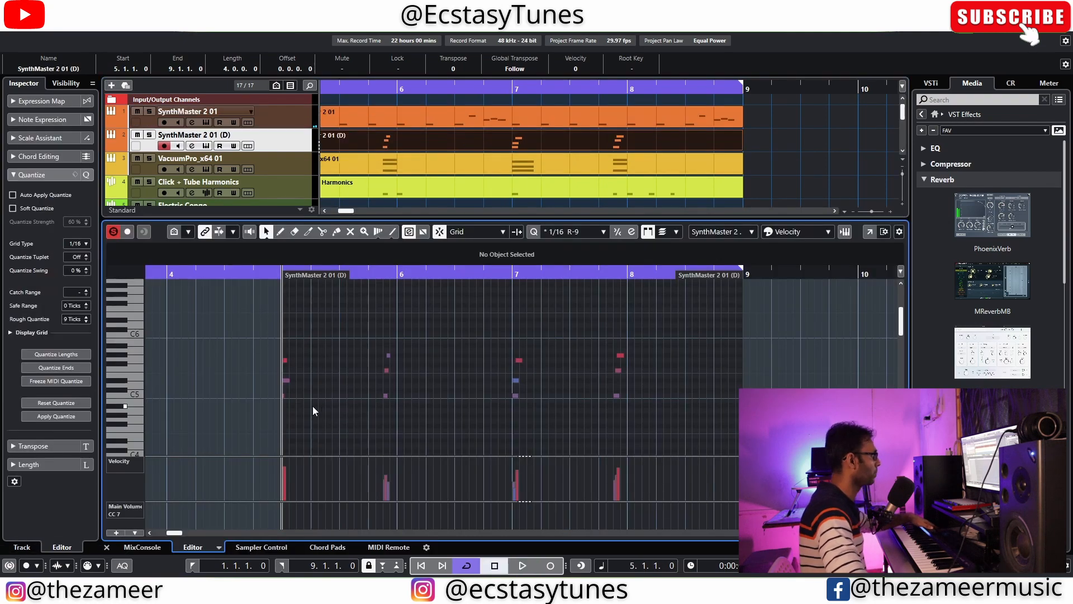
{"action": "scroll", "coordinate": [313, 405], "scroll_direction": "up", "scroll_amount": 4}
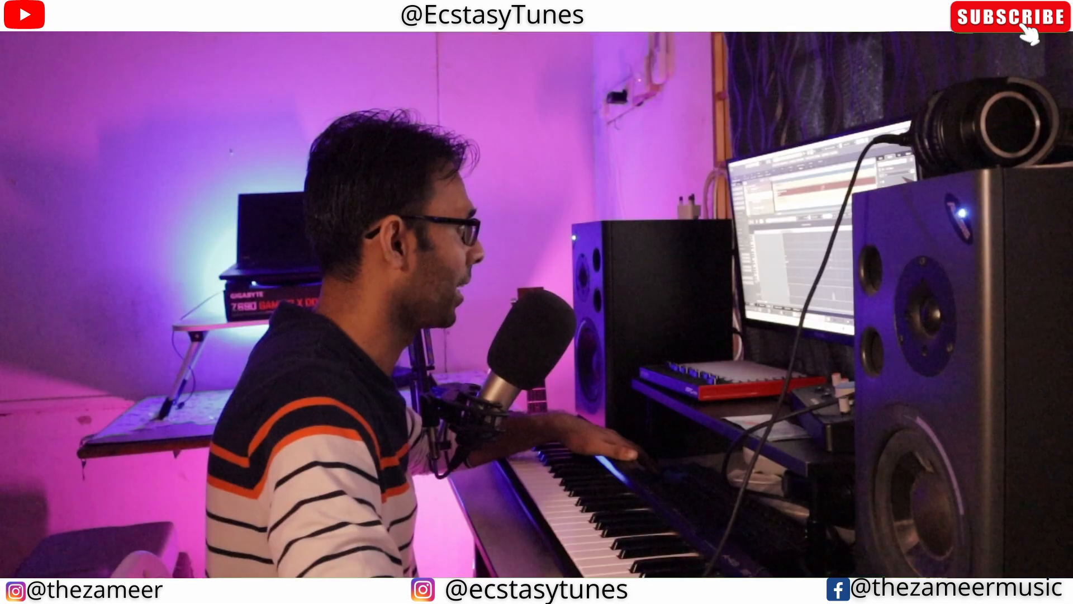
{"action": "key", "text": "space"}
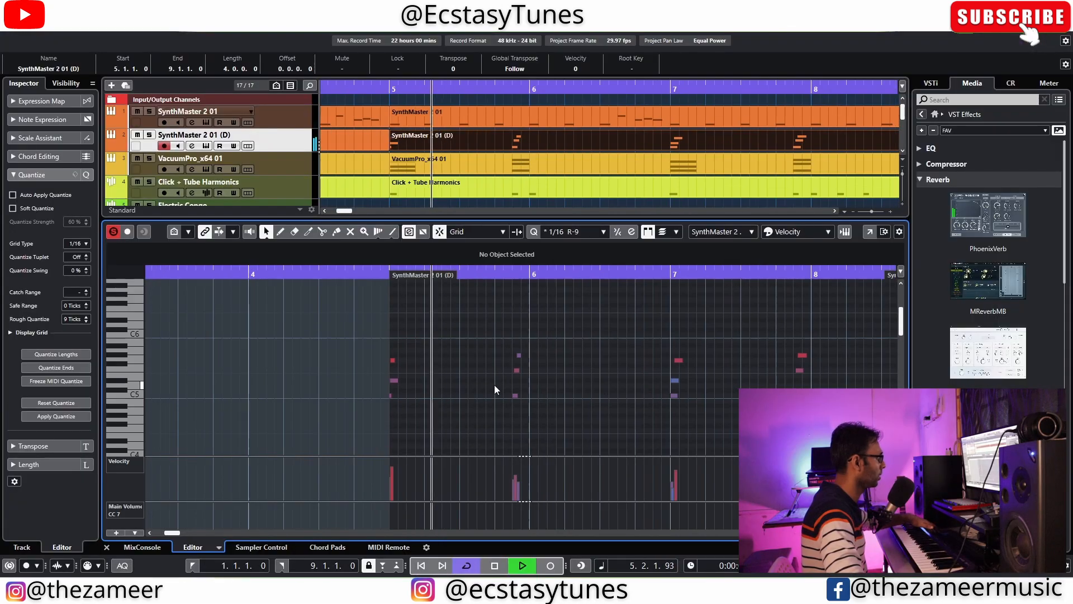
{"action": "scroll", "coordinate": [605, 386], "scroll_direction": "down", "scroll_amount": 3}
{"action": "scroll", "coordinate": [822, 362], "scroll_direction": "up", "scroll_amount": 2}
{"action": "scroll", "coordinate": [822, 361], "scroll_direction": "down", "scroll_amount": 2}
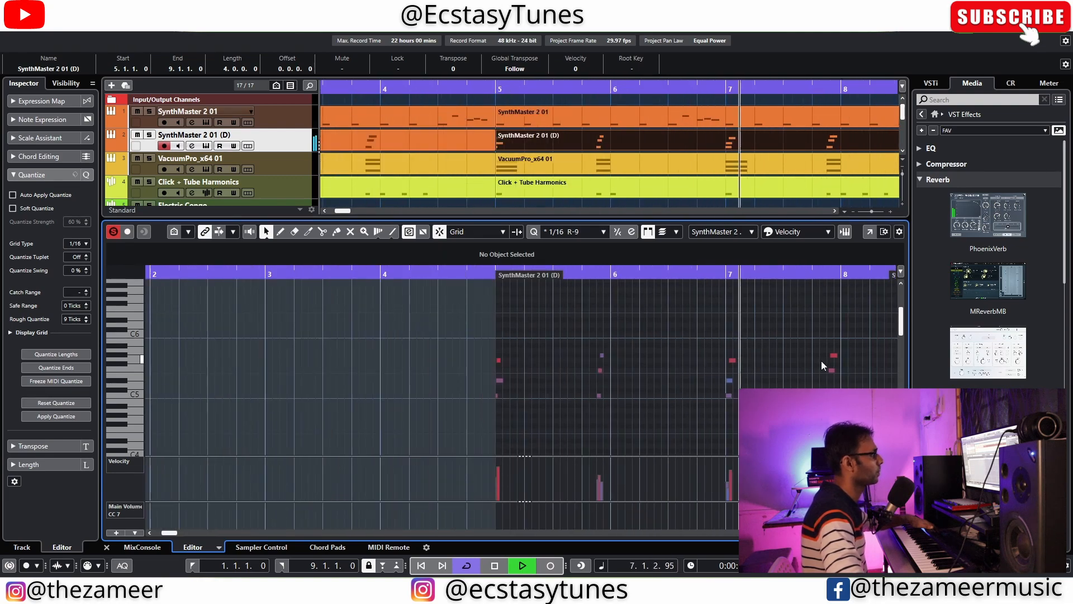
{"action": "scroll", "coordinate": [820, 361], "scroll_direction": "down", "scroll_amount": 2}
{"action": "scroll", "coordinate": [821, 361], "scroll_direction": "up", "scroll_amount": 2}
{"action": "scroll", "coordinate": [821, 361], "scroll_direction": "down", "scroll_amount": 2}
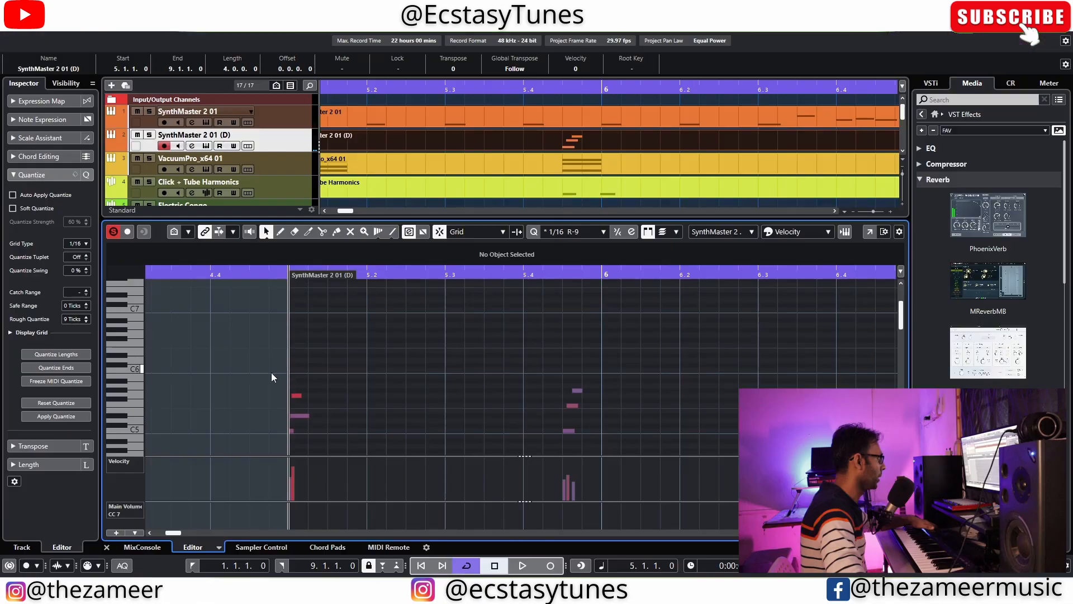
Inspect the stacked notes of the first two chords in the SynthMaster 2 01 (D) part and close its editor
{"action": "scroll", "coordinate": [302, 366], "scroll_direction": "down", "scroll_amount": 3}
{"action": "left_click_drag", "start_coordinate": [338, 305], "coordinate": [256, 382]}
{"action": "scroll", "coordinate": [671, 361], "scroll_direction": "up", "scroll_amount": 1}
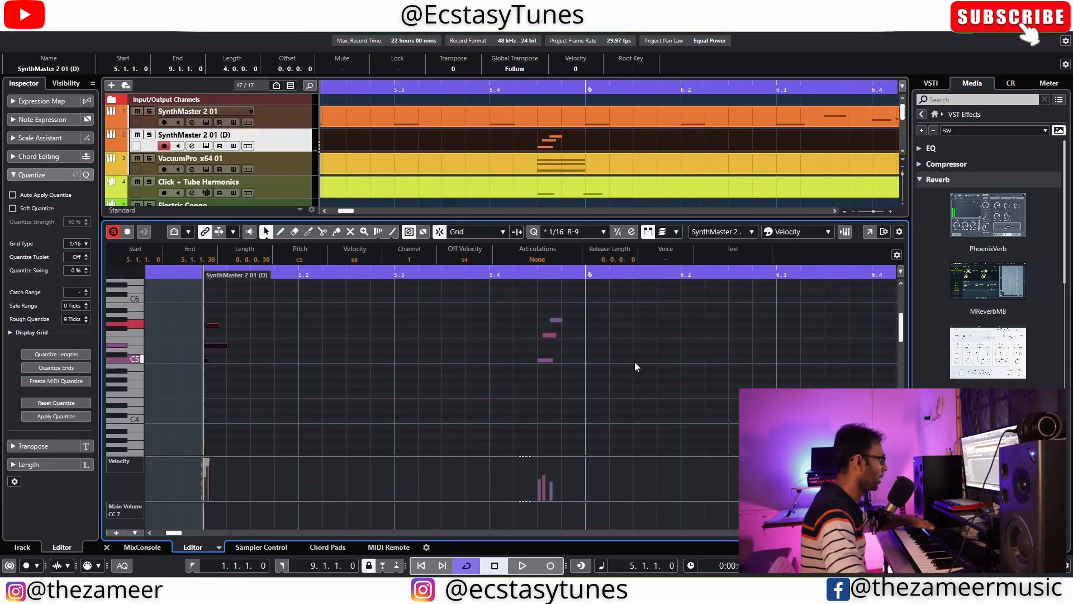
{"action": "left_click_drag", "start_coordinate": [536, 300], "coordinate": [576, 399]}
{"action": "scroll", "coordinate": [576, 402], "scroll_direction": "down", "scroll_amount": 2}
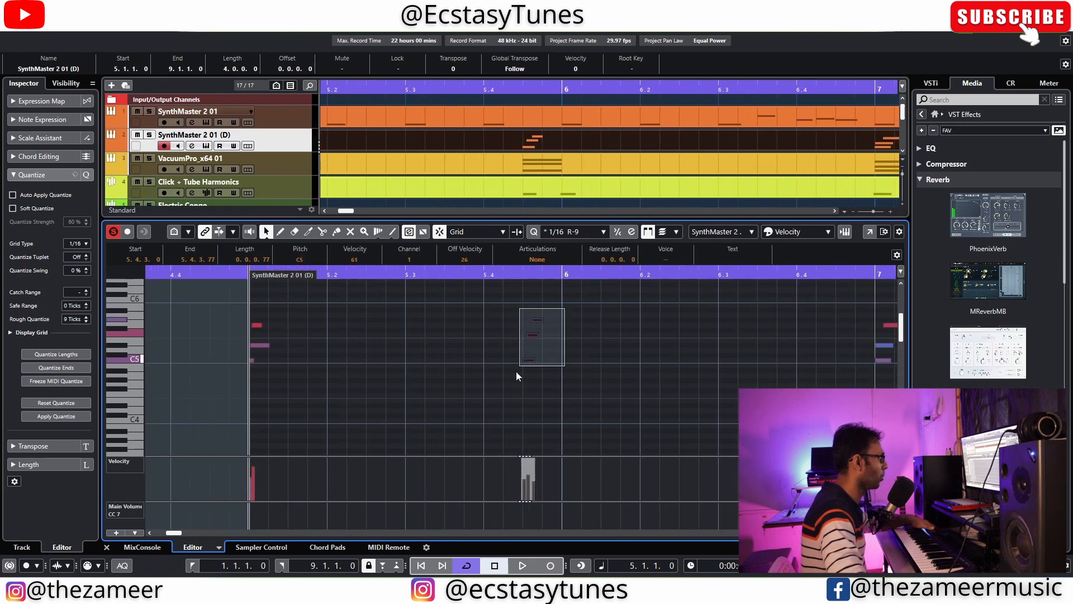
{"action": "left_click", "coordinate": [570, 323]}
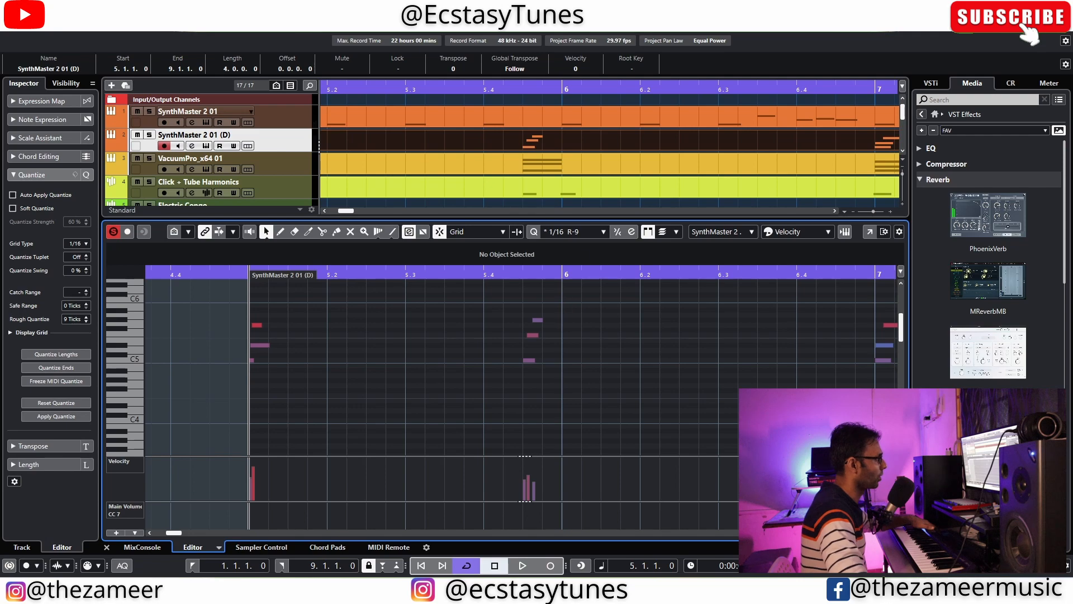
{"action": "key", "text": "Return"}
Open the VacuumPro_x64 01 part at bar 5 and examine its chord notes across bars 5 to 9
{"action": "scroll", "coordinate": [758, 183], "scroll_direction": "down", "scroll_amount": 5}
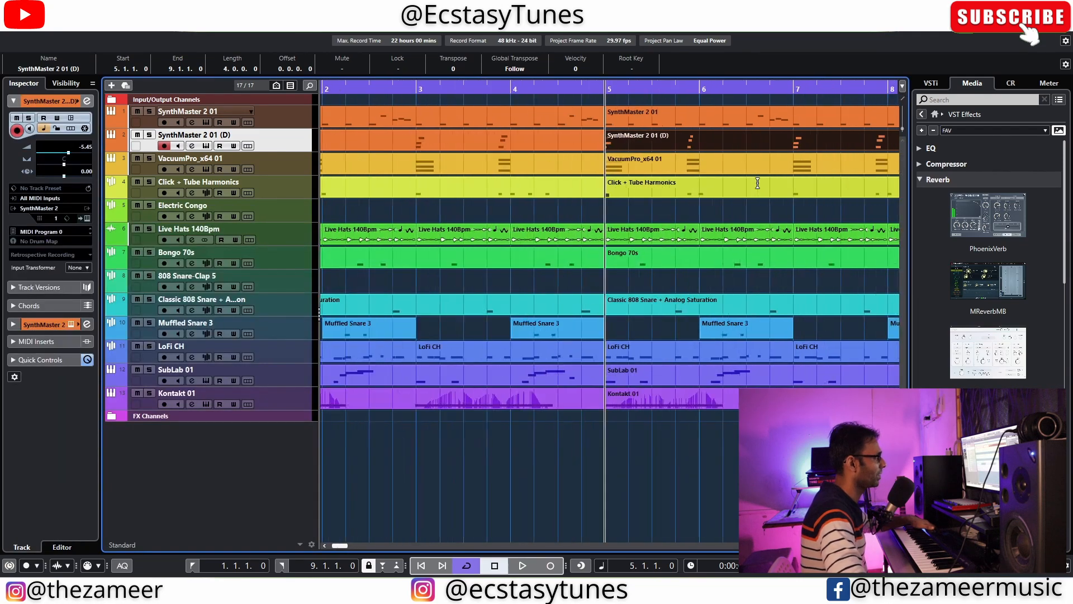
{"action": "scroll", "coordinate": [605, 169], "scroll_direction": "down", "scroll_amount": 2}
{"action": "left_click", "coordinate": [593, 164]}
{"action": "key", "text": "Return"}
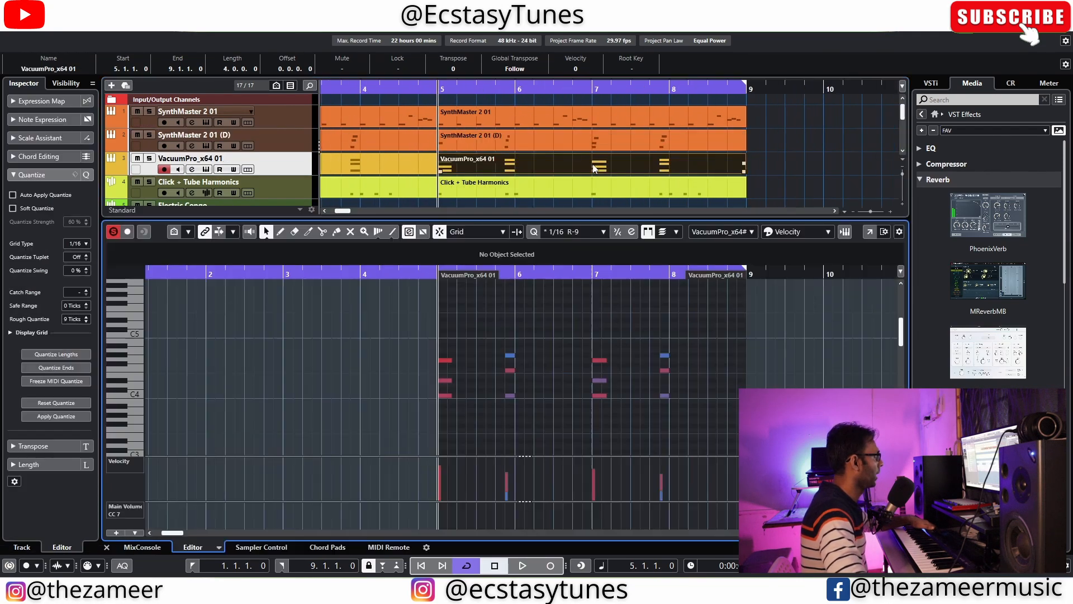
{"action": "scroll", "coordinate": [522, 347], "scroll_direction": "up", "scroll_amount": 2}
{"action": "left_click_drag", "start_coordinate": [827, 322], "coordinate": [321, 422]}
{"action": "scroll", "coordinate": [461, 358], "scroll_direction": "up", "scroll_amount": 1}
{"action": "scroll", "coordinate": [639, 349], "scroll_direction": "down", "scroll_amount": 3}
{"action": "scroll", "coordinate": [639, 349], "scroll_direction": "up", "scroll_amount": 2}
{"action": "scroll", "coordinate": [639, 349], "scroll_direction": "up", "scroll_amount": 1}
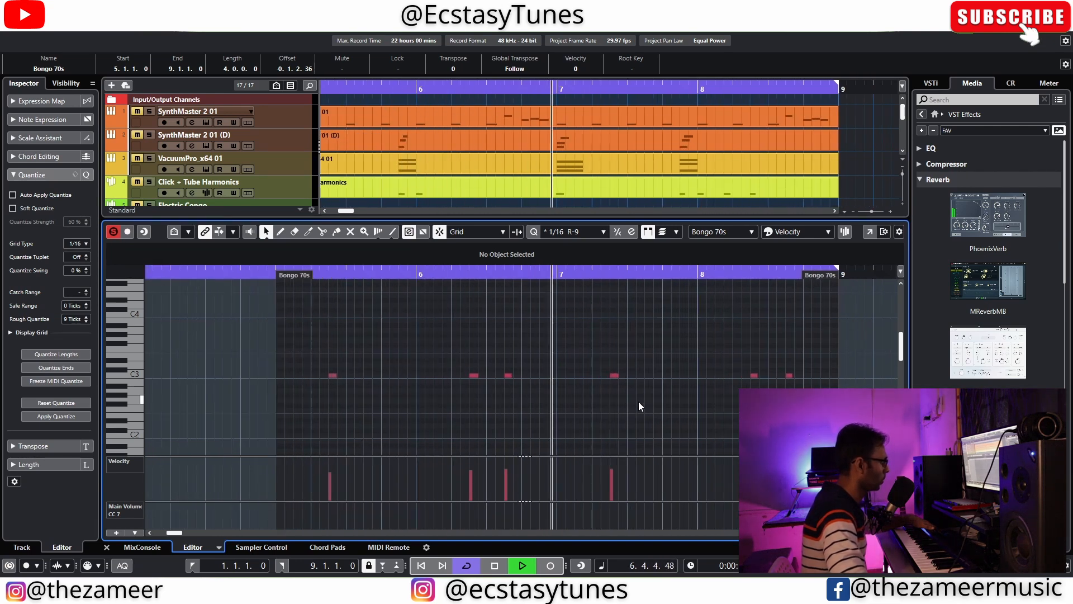
Examine the Bongo 70s and Classic 808 Snare + Analog Saturation notes from bar 5 to bar 9 during playback
{"action": "scroll", "coordinate": [639, 401], "scroll_direction": "down", "scroll_amount": 2}
{"action": "scroll", "coordinate": [702, 402], "scroll_direction": "up", "scroll_amount": 1}
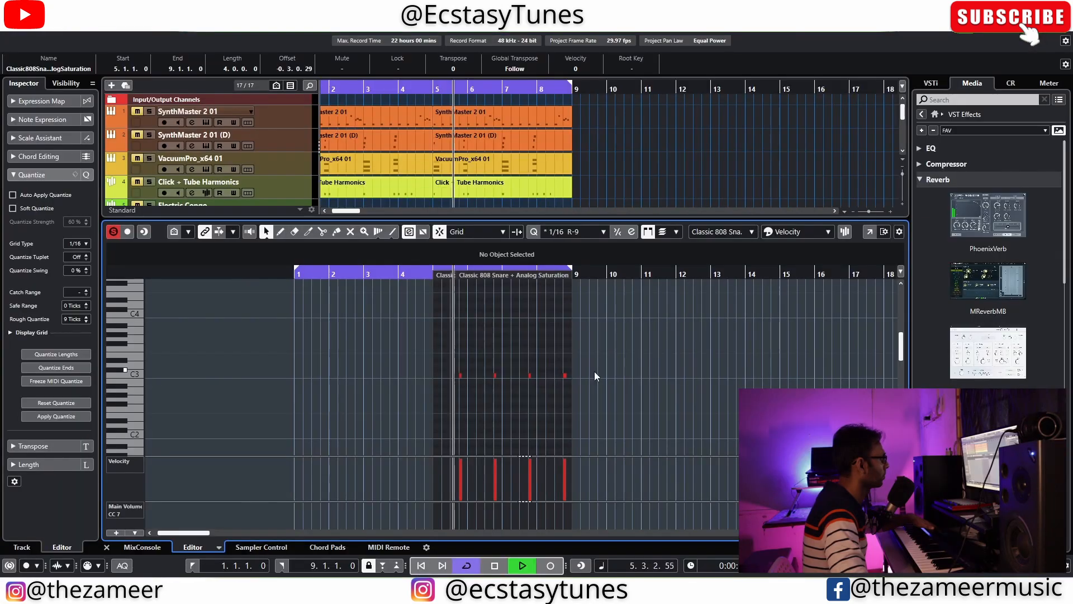
{"action": "scroll", "coordinate": [532, 377], "scroll_direction": "up", "scroll_amount": 3}
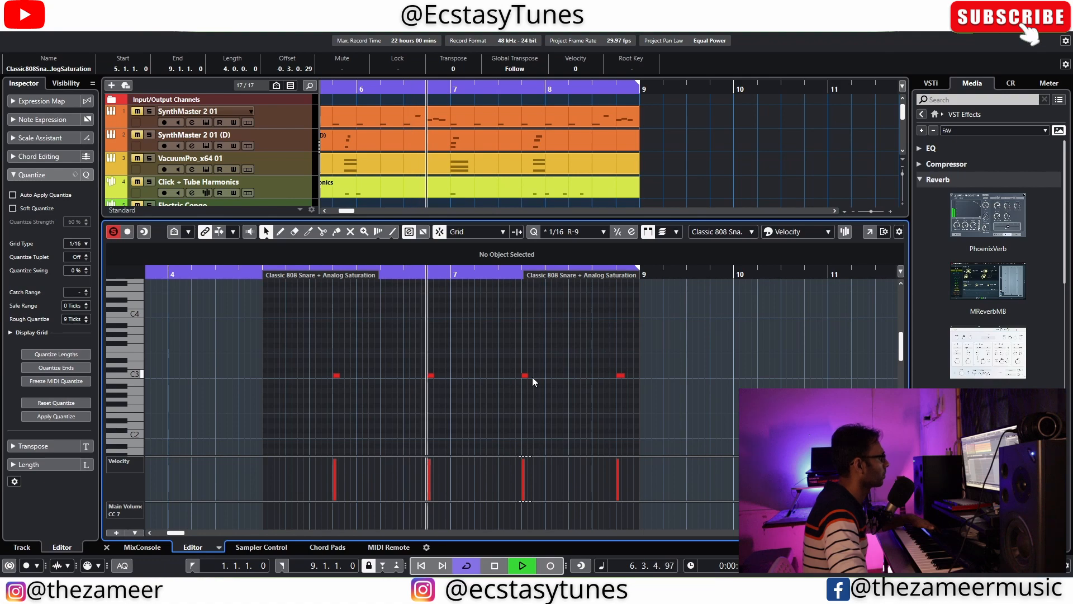
{"action": "scroll", "coordinate": [533, 377], "scroll_direction": "up", "scroll_amount": 2}
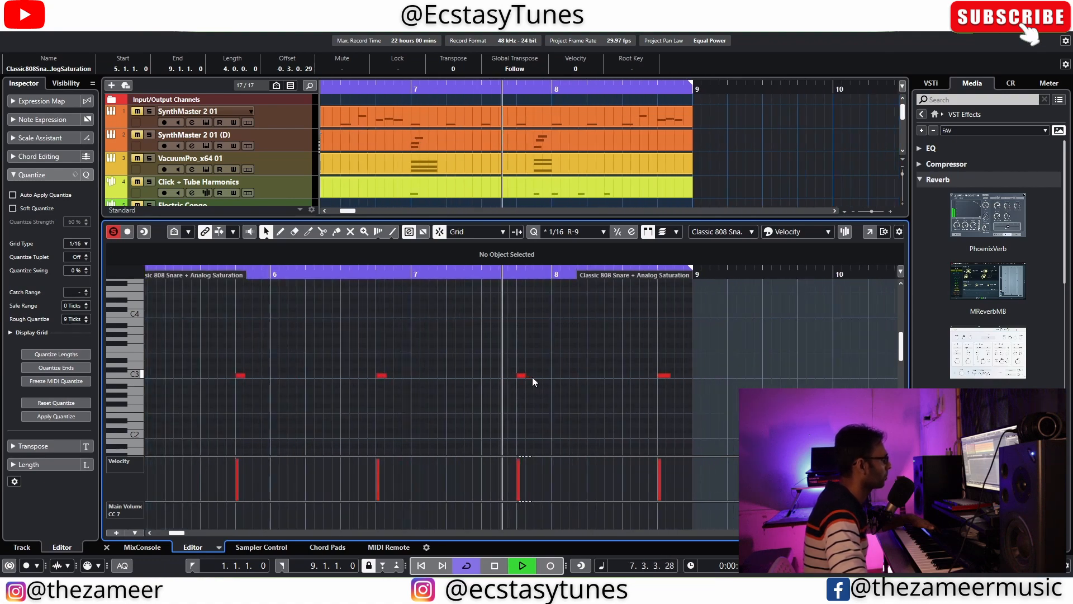
{"action": "key", "text": "g"}
{"action": "key", "text": "h"}
{"action": "key", "text": "h"}
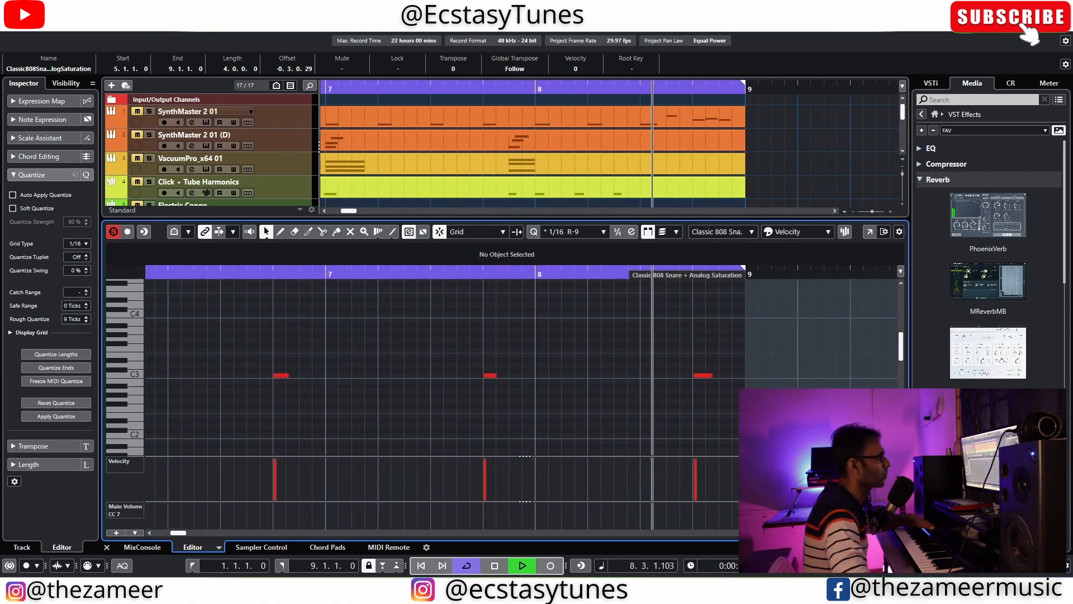
Close the Classic 808 Snare part, then open the Muffled Snare 3 part at bar 6 and play it
{"action": "key", "text": "ctrl+e"}
{"action": "scroll", "coordinate": [738, 230], "scroll_direction": "down", "scroll_amount": 3}
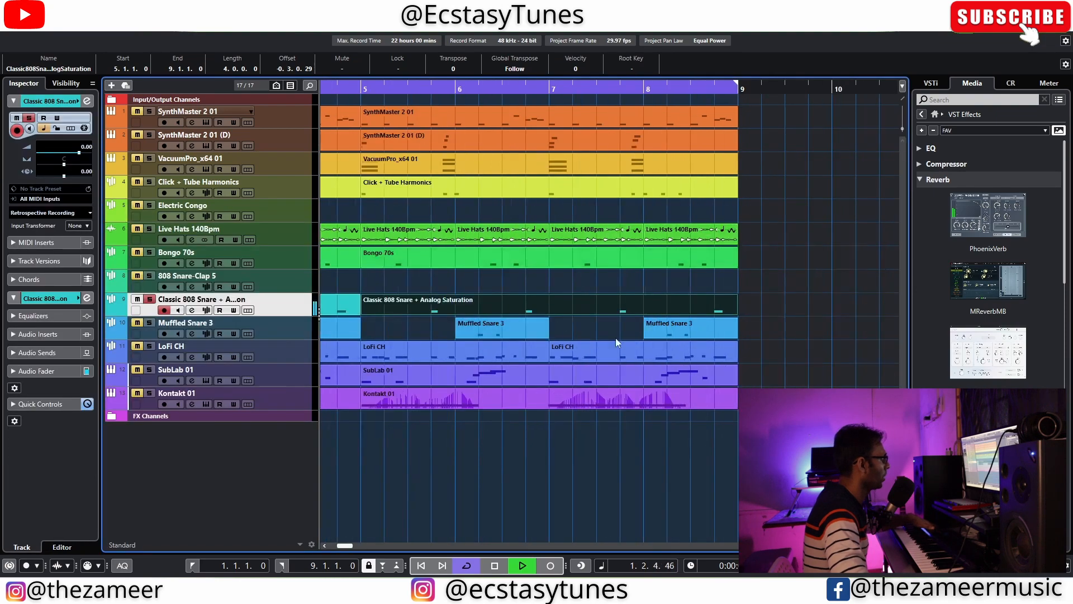
{"action": "scroll", "coordinate": [555, 336], "scroll_direction": "down", "scroll_amount": 3}
{"action": "key", "text": "space"}
{"action": "scroll", "coordinate": [554, 337], "scroll_direction": "down", "scroll_amount": 1}
{"action": "double_click", "coordinate": [527, 333]}
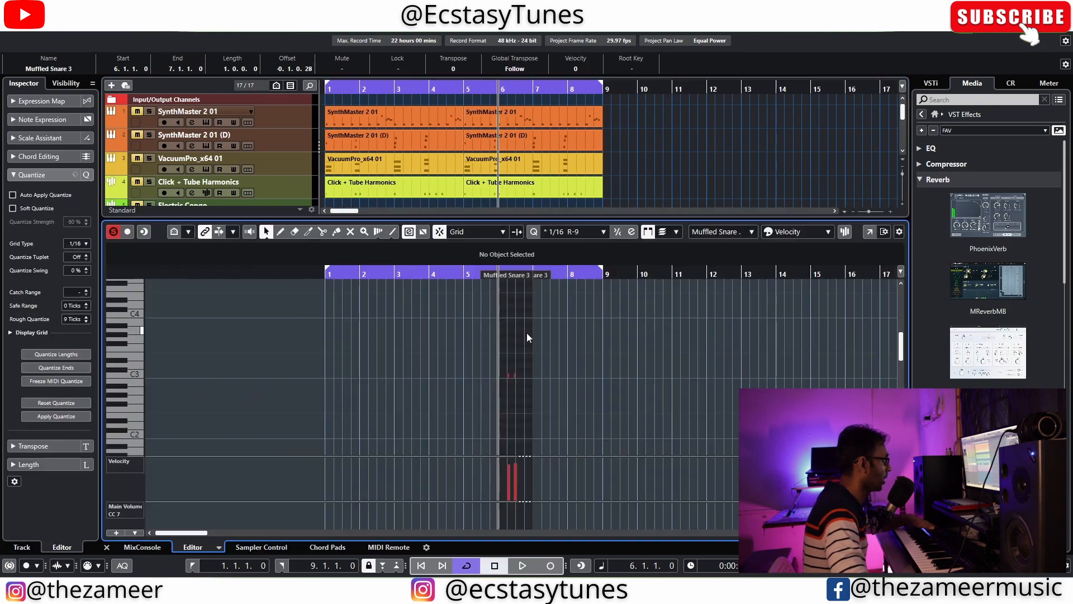
{"action": "key", "text": "space"}
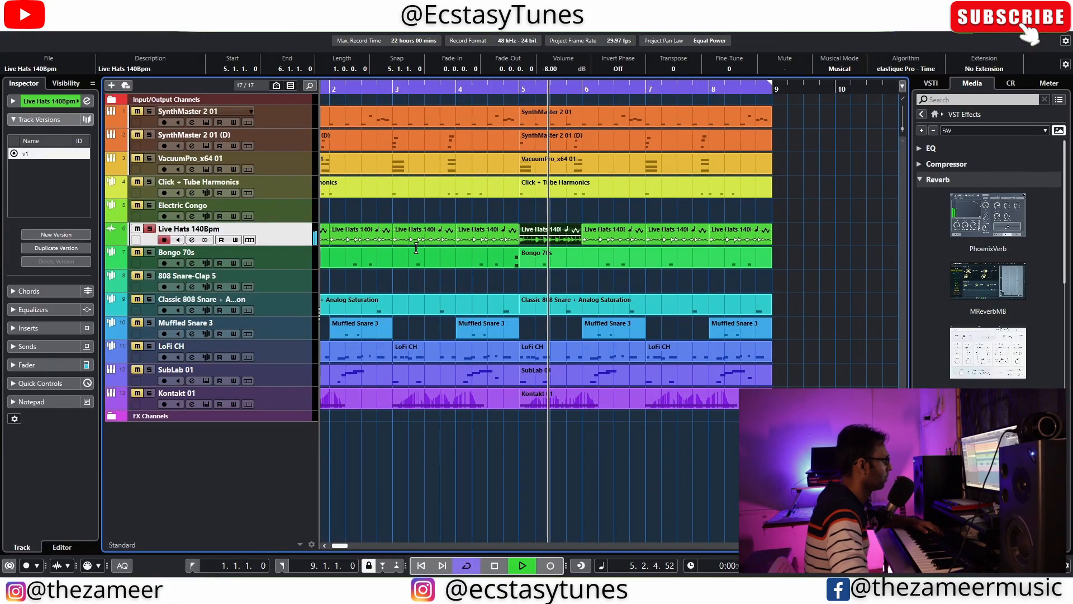
Audition the Live Hats 140Bpm loop together with the LoFi CH track from bar 5
{"action": "key", "text": "space"}
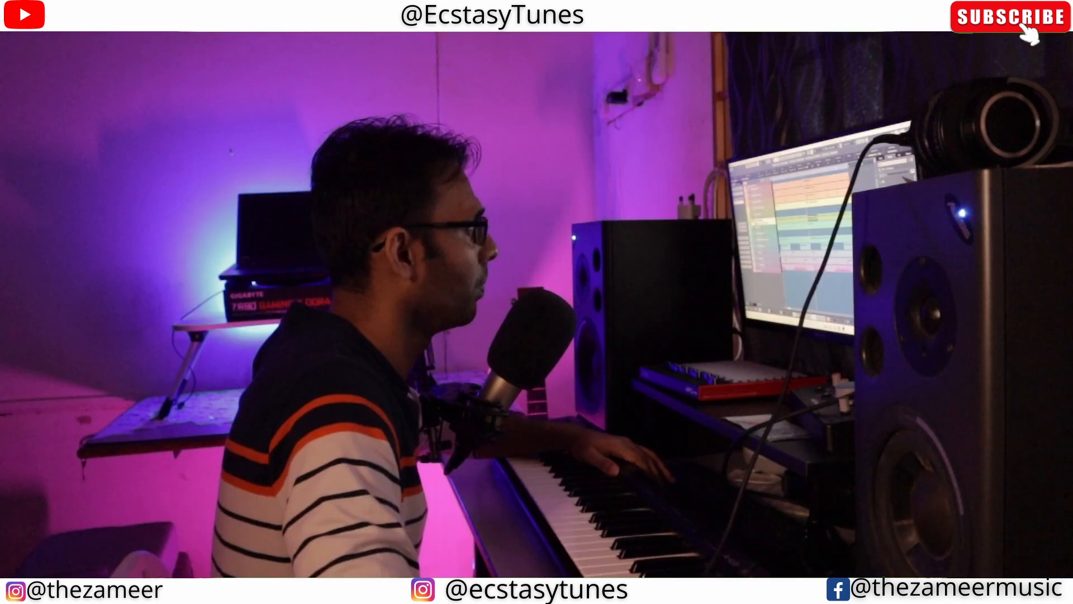
{"action": "key", "text": "space"}
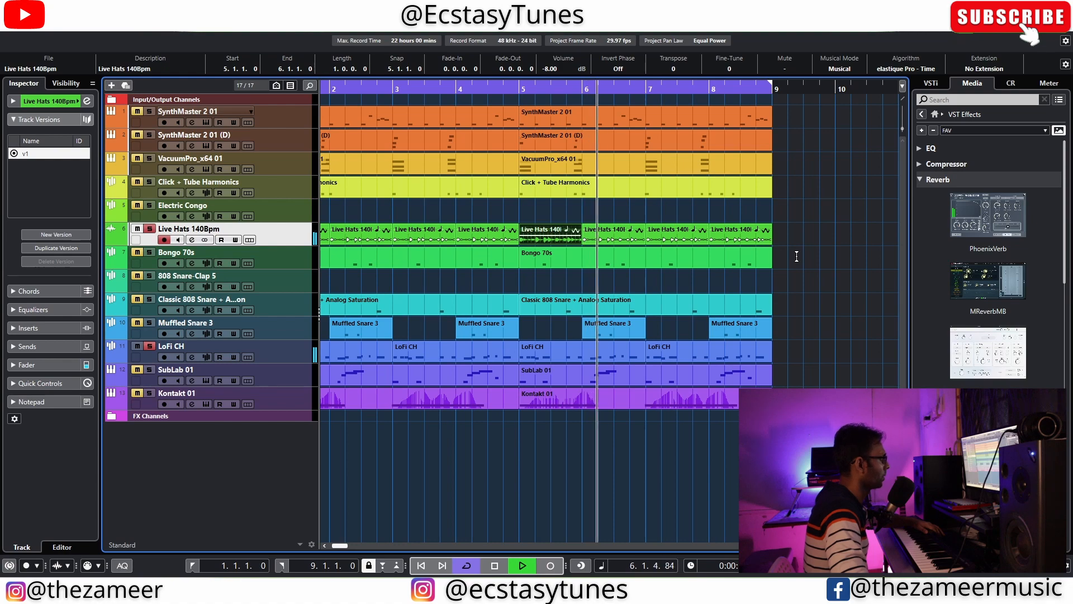
{"action": "key", "text": "space"}
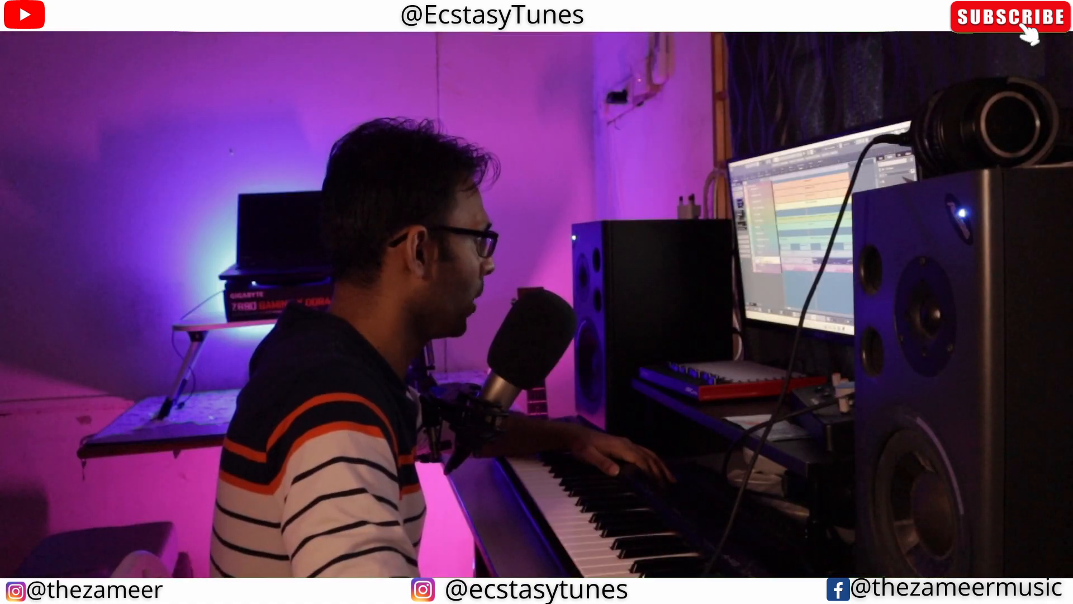
{"action": "key", "text": "space"}
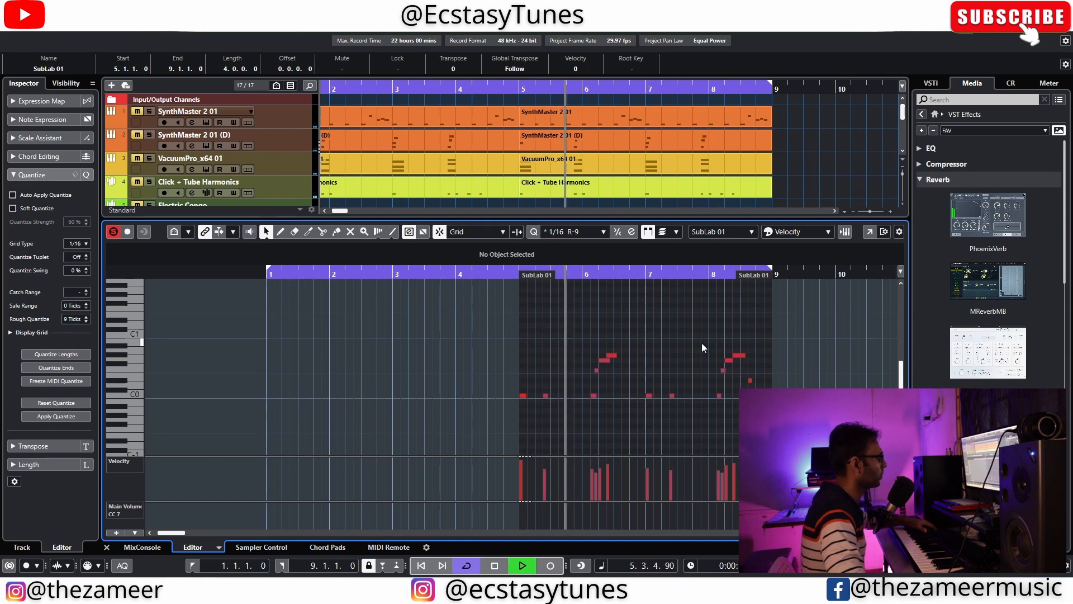
Examine the SubLab 01 bass notes from bar 5 to bar 9 while the part plays
{"action": "scroll", "coordinate": [702, 344], "scroll_direction": "up", "scroll_amount": 3}
{"action": "scroll", "coordinate": [702, 343], "scroll_direction": "down", "scroll_amount": 3}
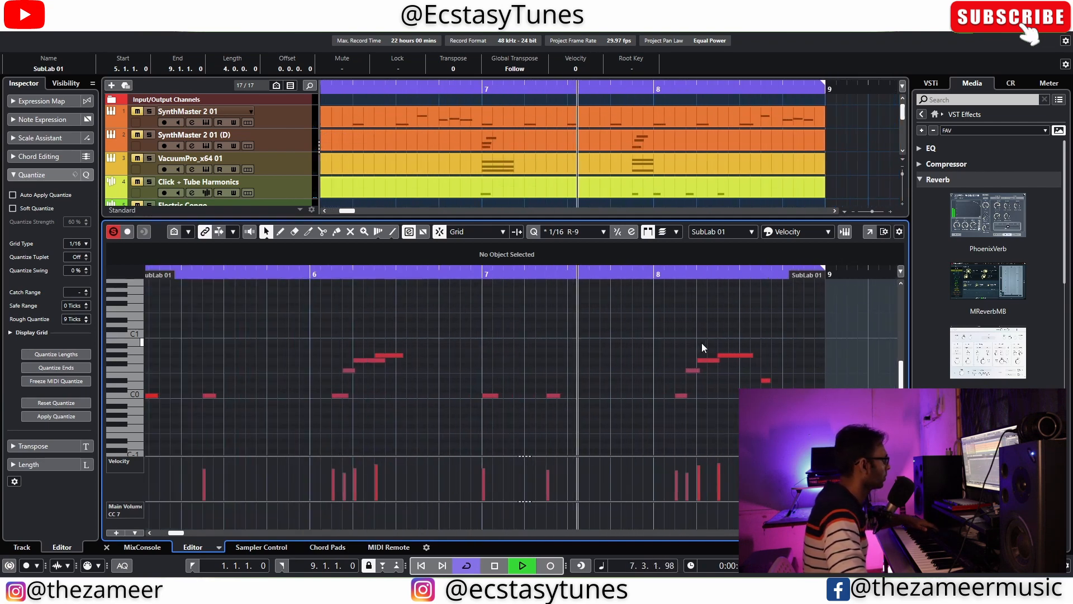
{"action": "scroll", "coordinate": [702, 343], "scroll_direction": "up", "scroll_amount": 5}
{"action": "scroll", "coordinate": [733, 344], "scroll_direction": "up", "scroll_amount": 1}
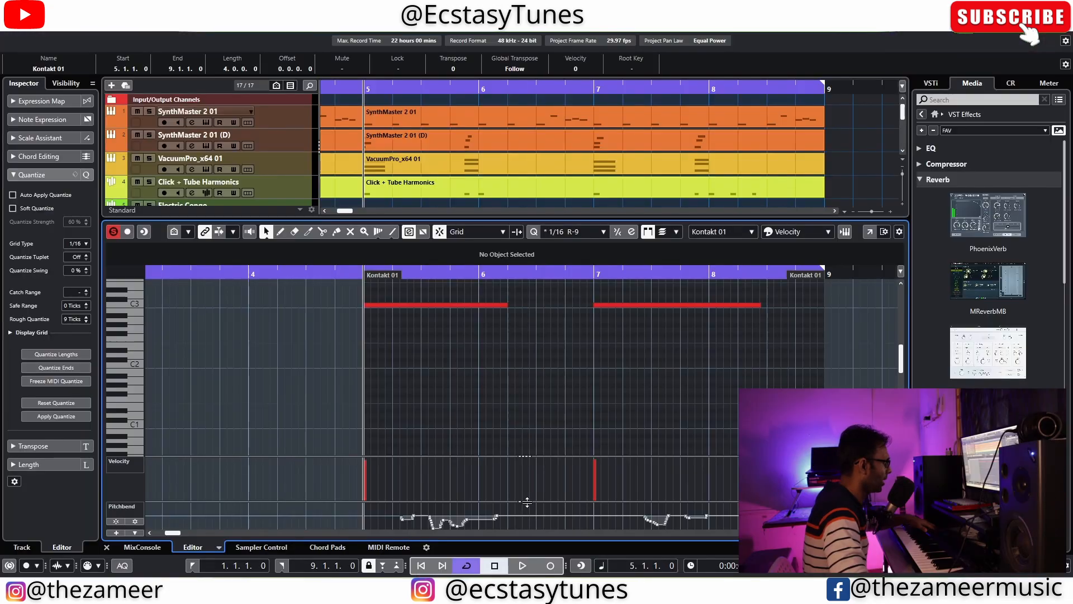
Enlarge the Pitchbend lane of the Kontakt 01 part to inspect its bends, and play the full arrangement
{"action": "left_click_drag", "start_coordinate": [527, 502], "coordinate": [535, 369]}
{"action": "scroll", "coordinate": [412, 450], "scroll_direction": "up", "scroll_amount": 3}
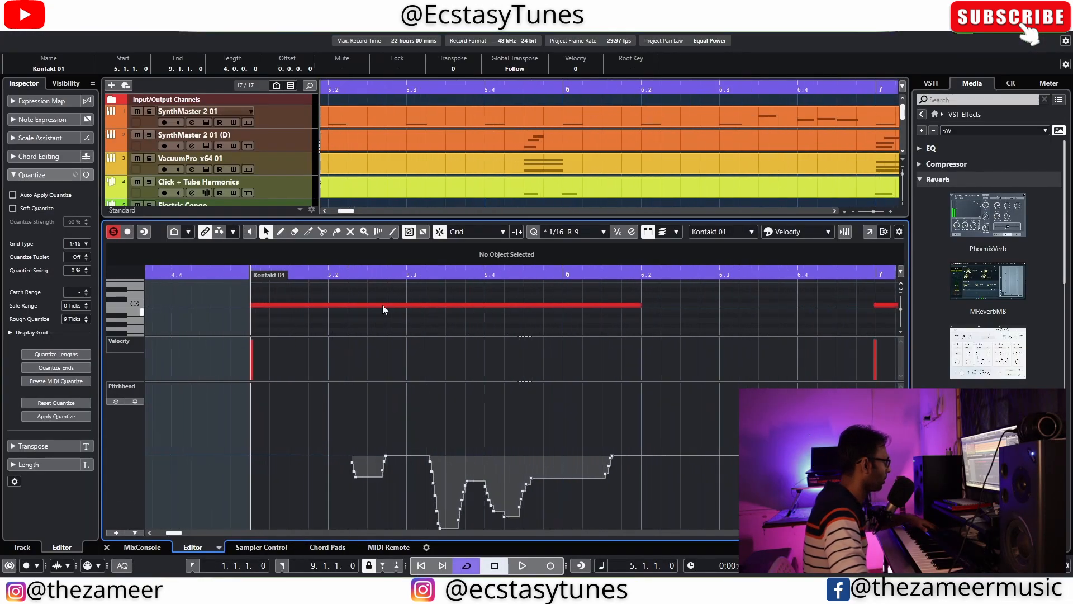
{"action": "key", "text": "space"}
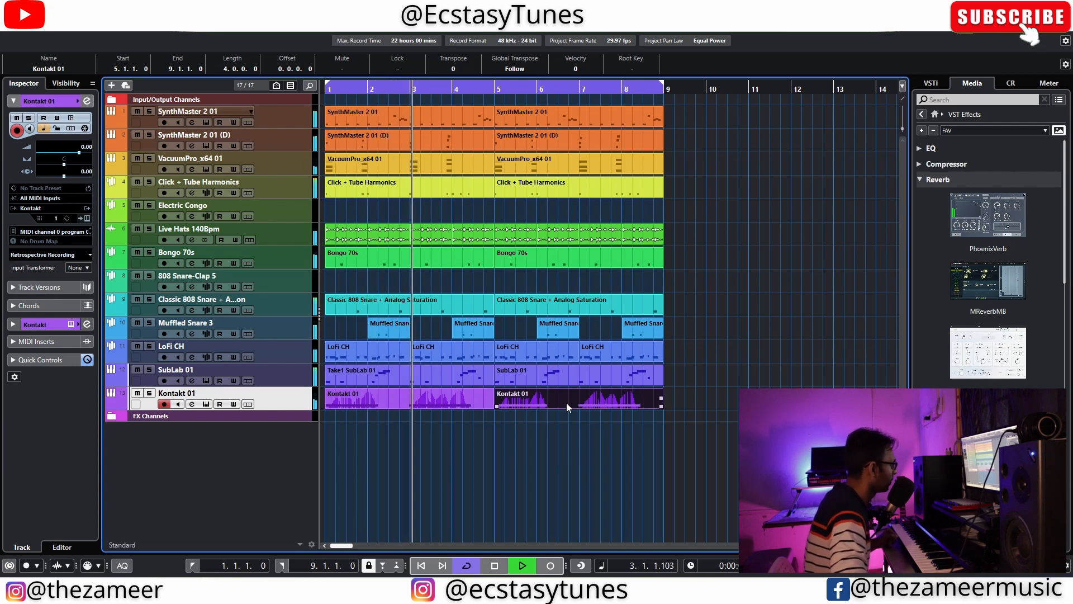
{"action": "left_click", "coordinate": [488, 478]}
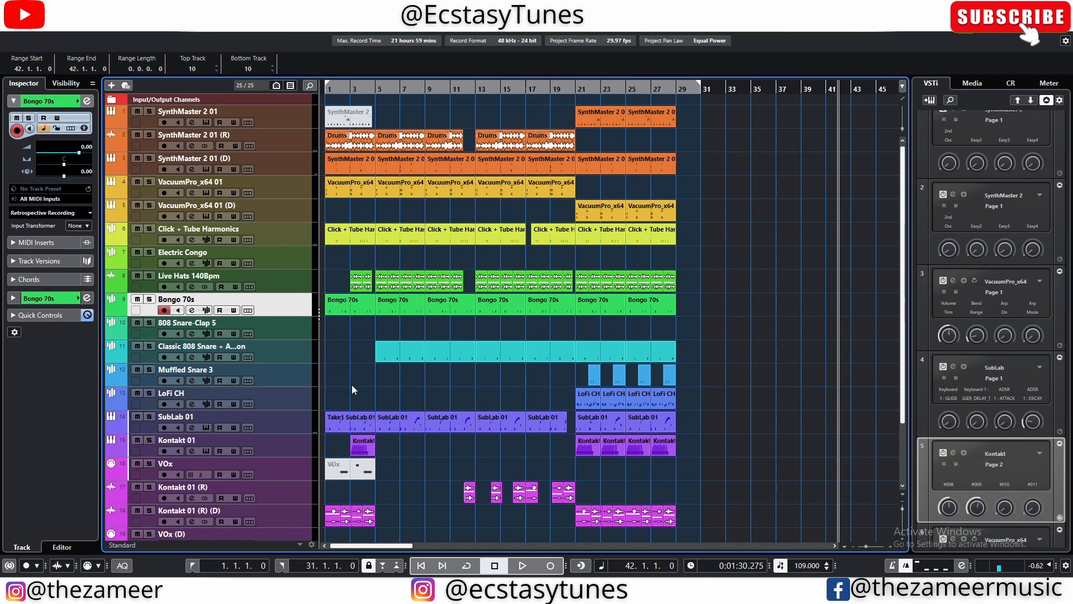
Select the Kontakt 01 (R) (D) clip at bar 1, solo its track and play it from the project start
{"action": "left_click", "coordinate": [309, 522]}
{"action": "scroll", "coordinate": [336, 492], "scroll_direction": "down", "scroll_amount": 3}
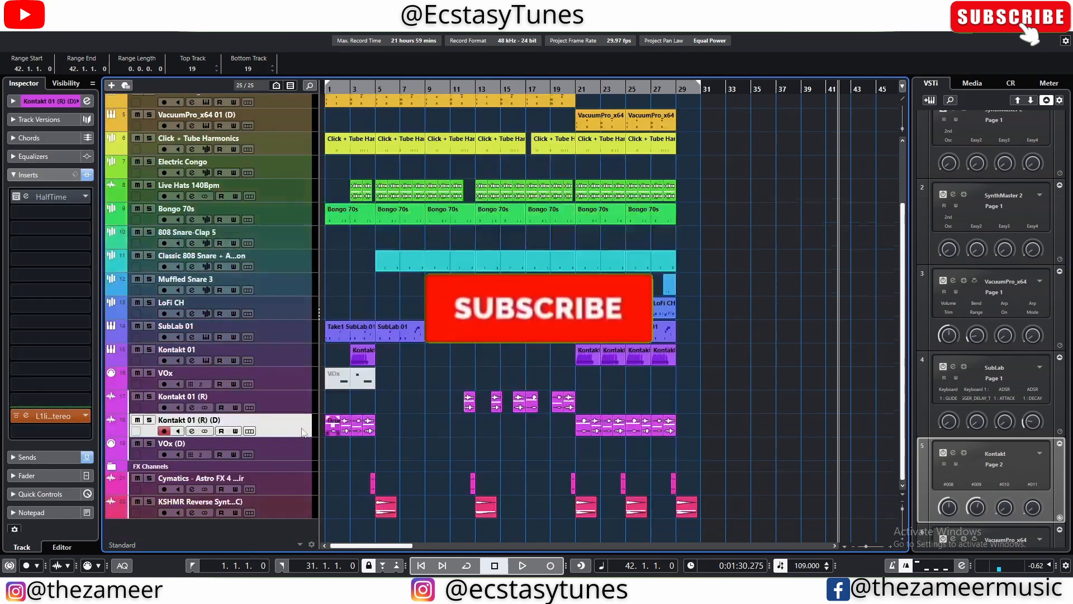
{"action": "left_click", "coordinate": [372, 431]}
{"action": "key", "text": "Home"}
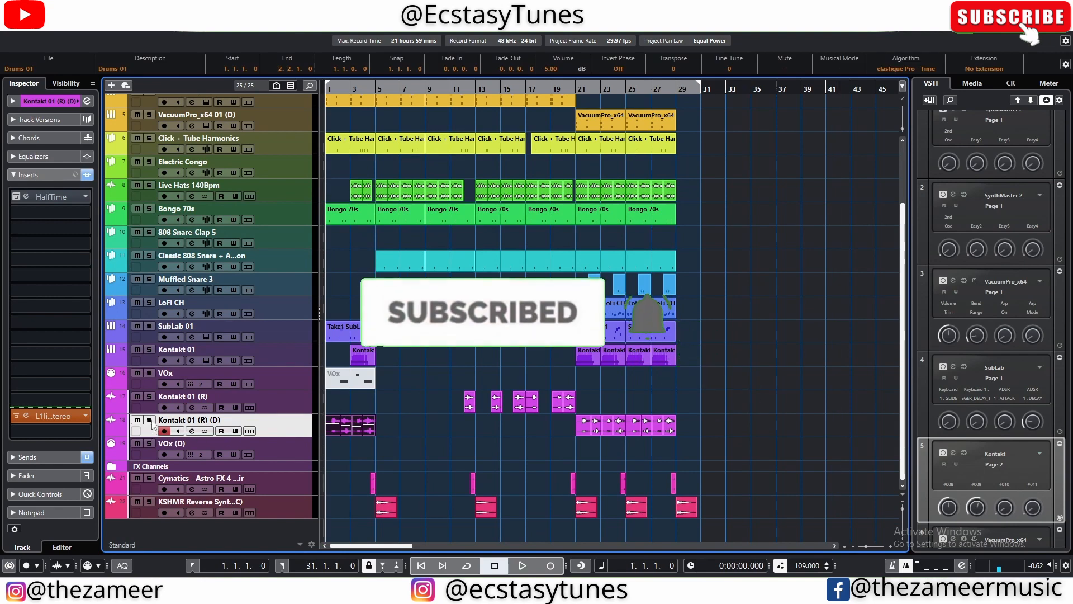
{"action": "left_click", "coordinate": [149, 421]}
{"action": "key", "text": "space"}
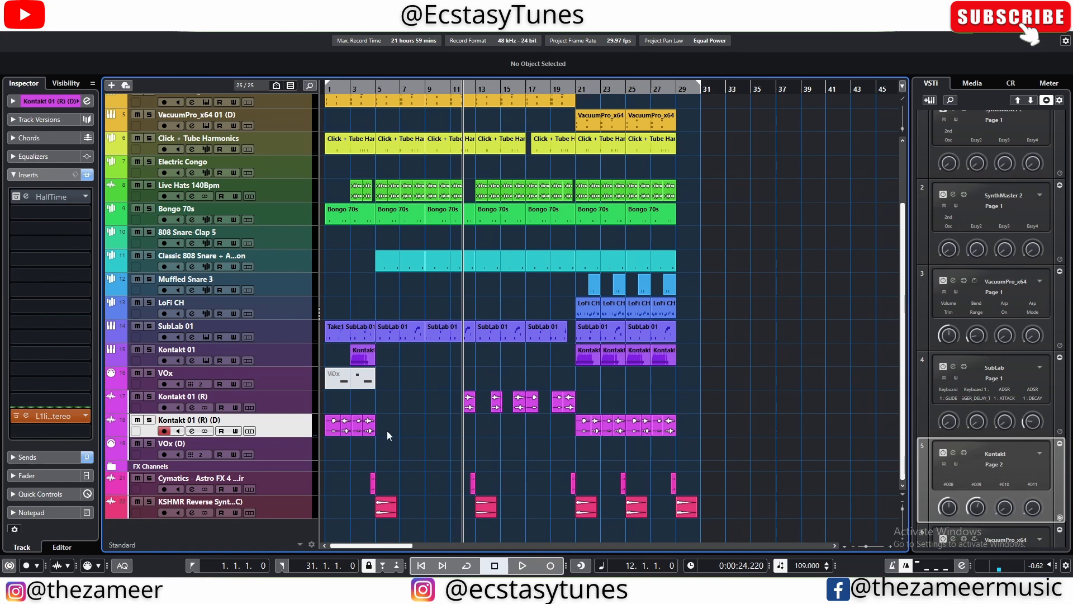
View the HalfTime insert on the Kontakt 01 (R) track and close its window
{"action": "left_click", "coordinate": [274, 410]}
{"action": "left_click", "coordinate": [63, 199]}
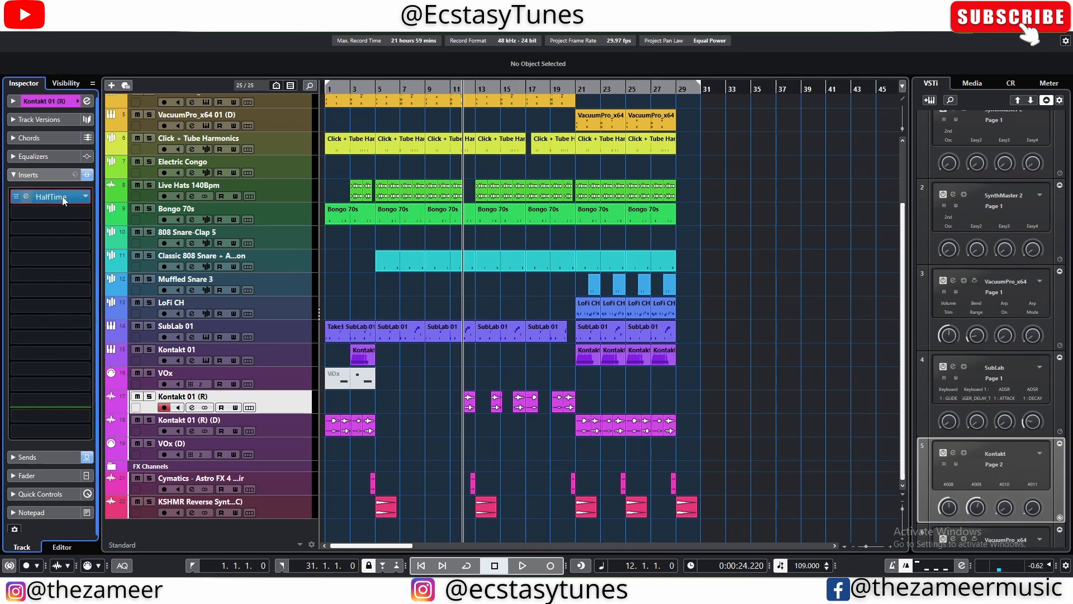
{"action": "left_click", "coordinate": [967, 130]}
{"action": "scroll", "coordinate": [452, 299], "scroll_direction": "up", "scroll_amount": 3}
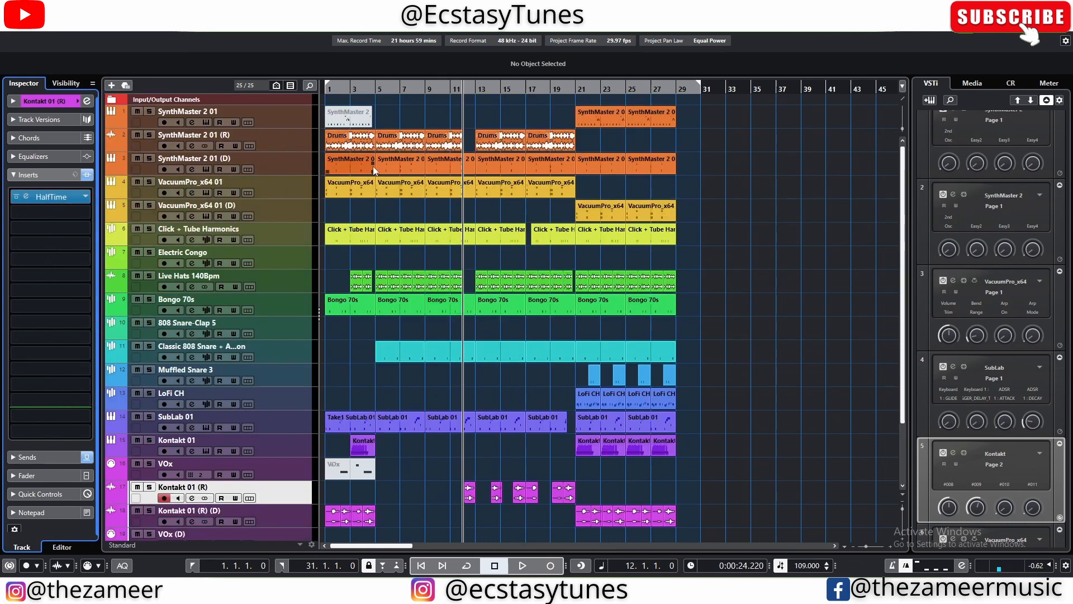
Select the SynthMaster 2 01 clip at bar 21, solo its track for a short playback from there, and unsolo it
{"action": "left_click", "coordinate": [341, 150]}
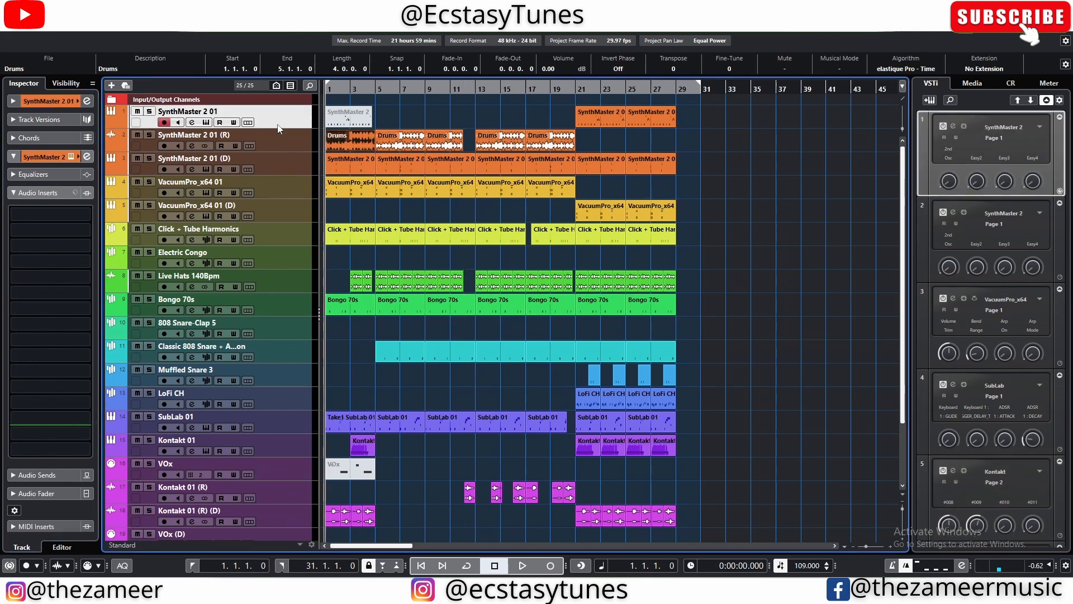
{"action": "left_click", "coordinate": [613, 123]}
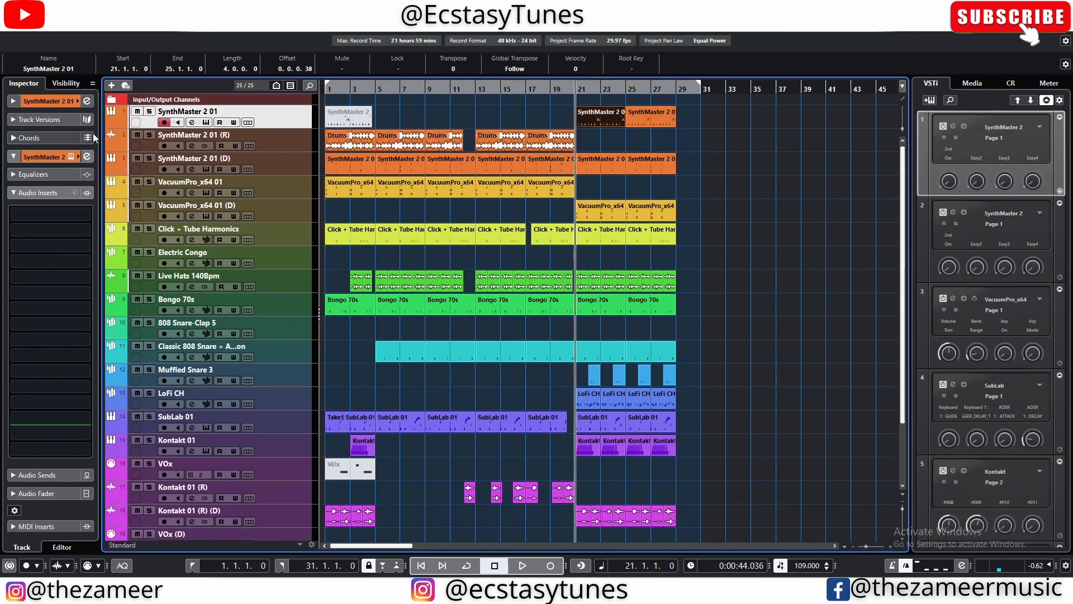
{"action": "left_click", "coordinate": [149, 111]}
{"action": "key", "text": "space"}
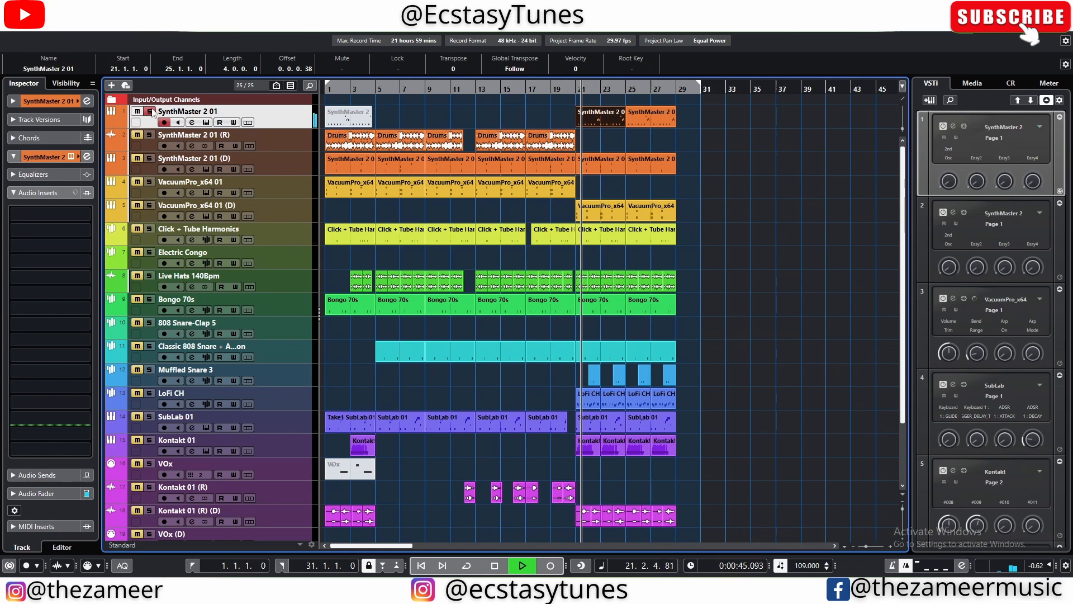
{"action": "key", "text": "space"}
{"action": "left_click", "coordinate": [151, 111]}
Select the Drums clip at bar 17, switch on the HalfTime insert of SynthMaster 2 01 (R), and return to the project start
{"action": "left_click", "coordinate": [613, 127]}
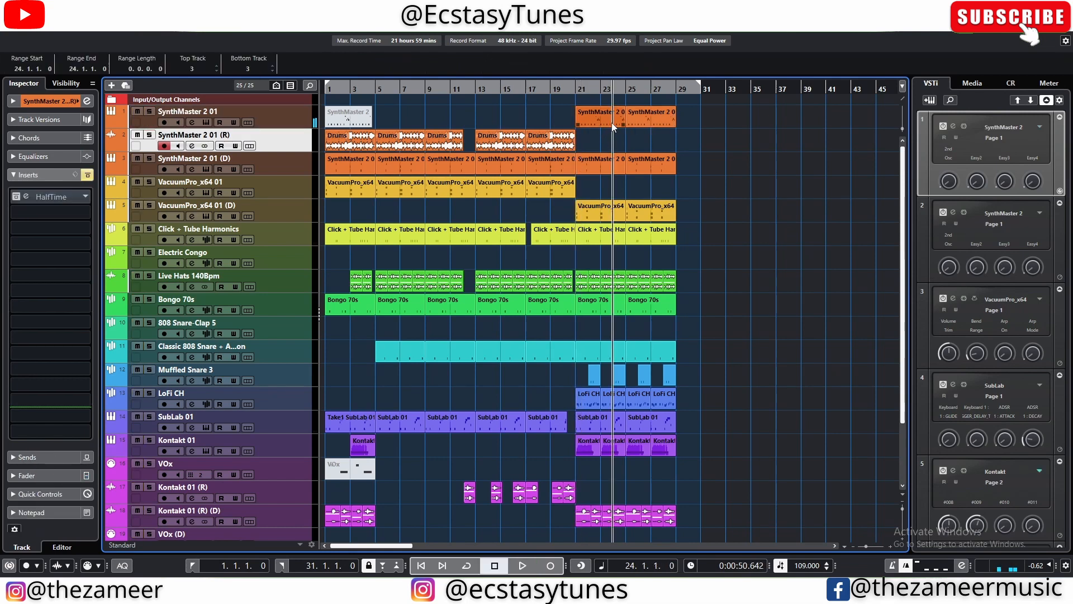
{"action": "left_click", "coordinate": [552, 146]}
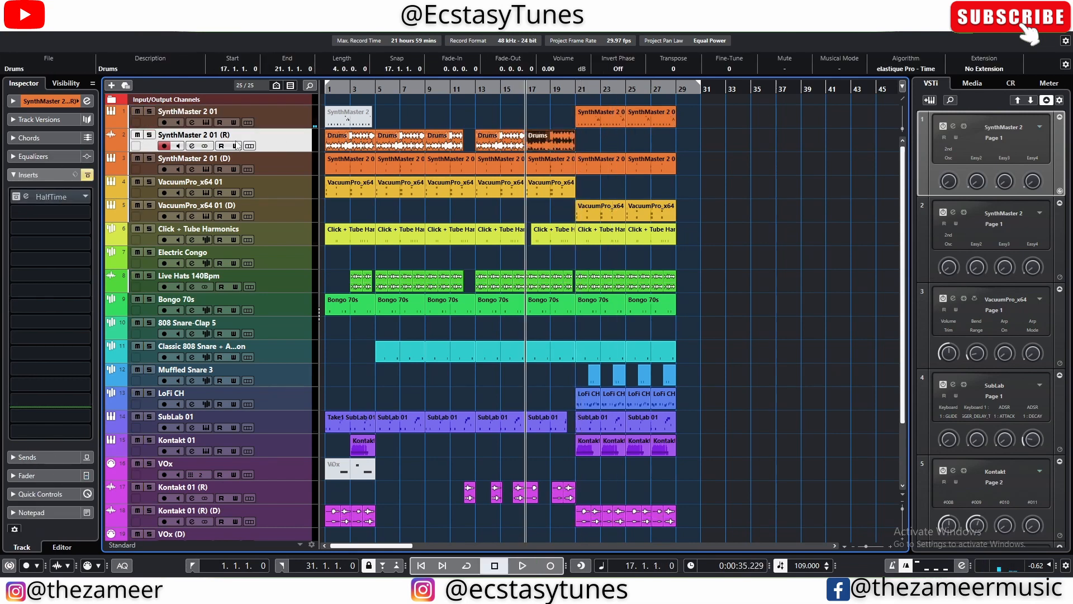
{"action": "left_click", "coordinate": [19, 197]}
{"action": "left_click_drag", "start_coordinate": [413, 89], "coordinate": [296, 181]}
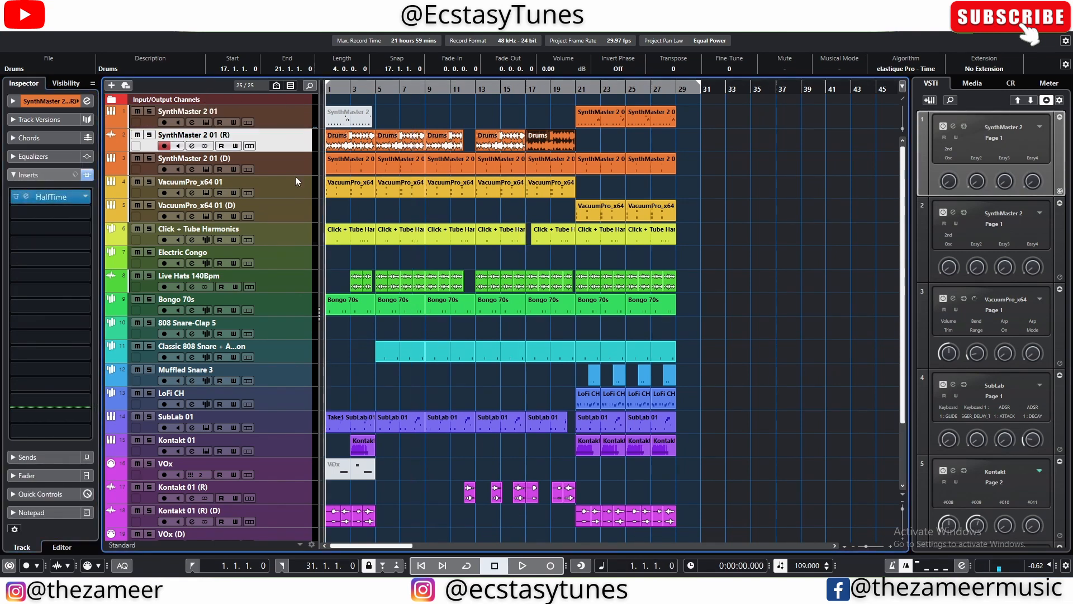
Locate and inspect the Cymatics Astro FX clip just before bar 5 and the KSHMR Reverse Synth clip at bar 5
{"action": "scroll", "coordinate": [344, 388], "scroll_direction": "down", "scroll_amount": 3}
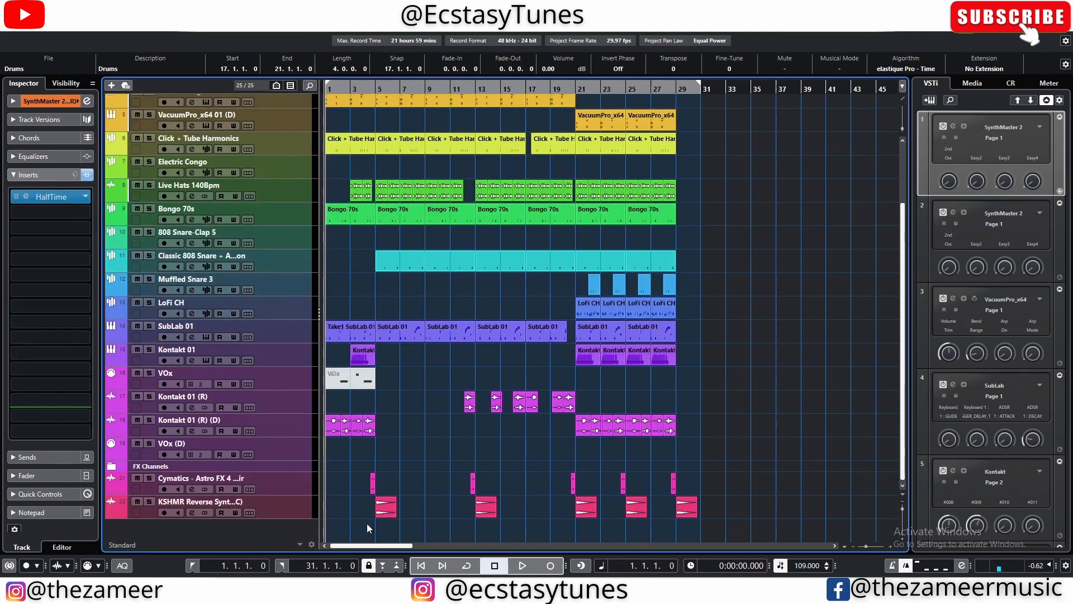
{"action": "left_click", "coordinate": [301, 492]}
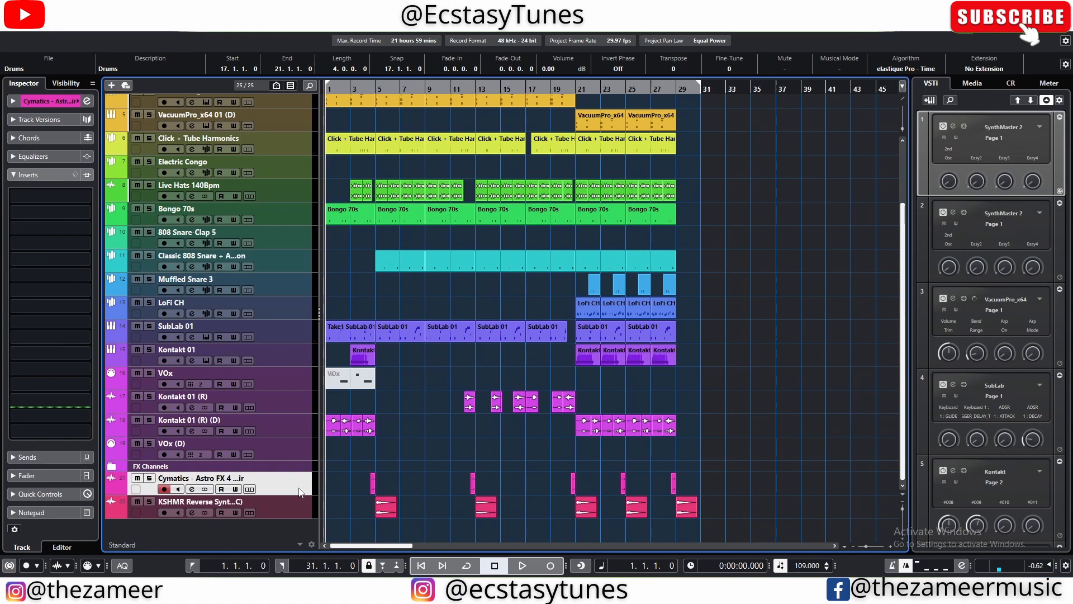
{"action": "left_click", "coordinate": [372, 491]}
{"action": "key", "text": "l"}
{"action": "scroll", "coordinate": [361, 518], "scroll_direction": "up", "scroll_amount": 5}
{"action": "left_click", "coordinate": [458, 512]}
{"action": "key", "text": "l"}
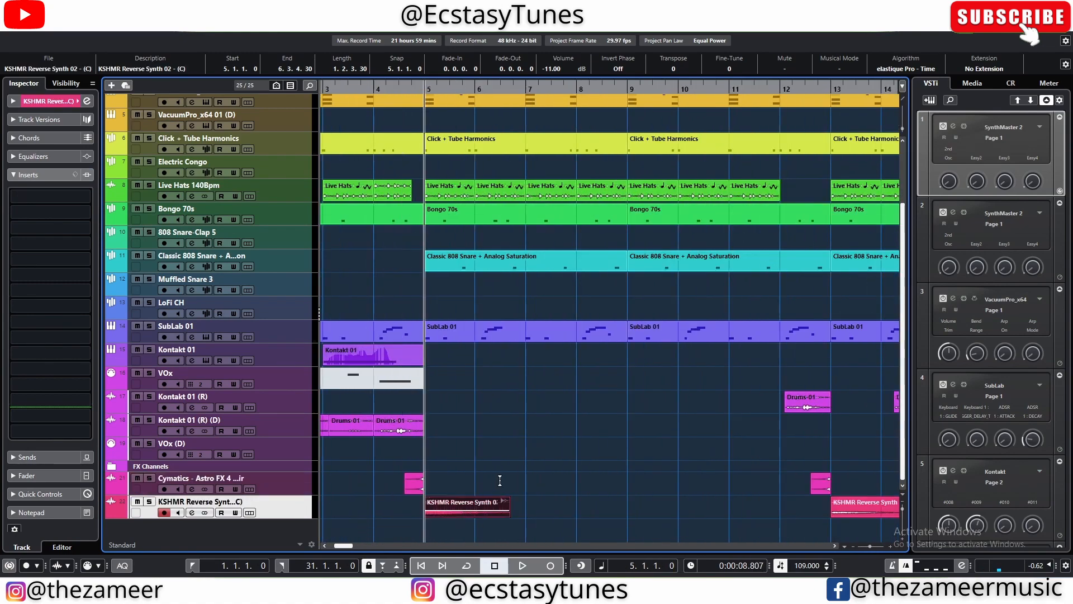
{"action": "scroll", "coordinate": [500, 481], "scroll_direction": "down", "scroll_amount": 5}
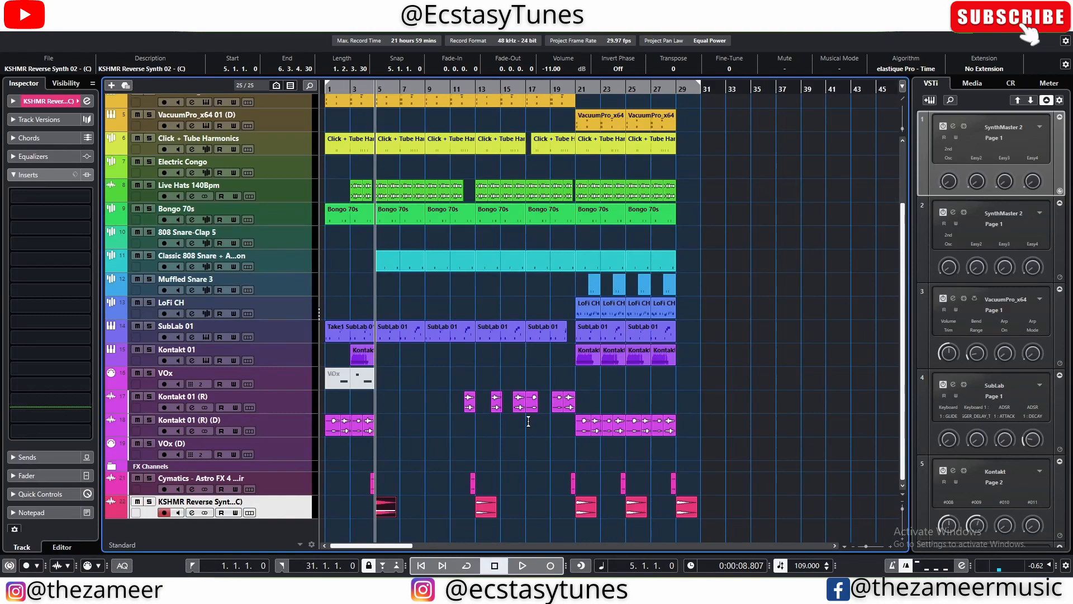
Select all clips to locate the project start, clear the selection and play the full arrangement
{"action": "left_click", "coordinate": [743, 521]}
{"action": "scroll", "coordinate": [743, 521], "scroll_direction": "up", "scroll_amount": 4}
{"action": "key", "text": "ctrl+a"}
{"action": "key", "text": "l"}
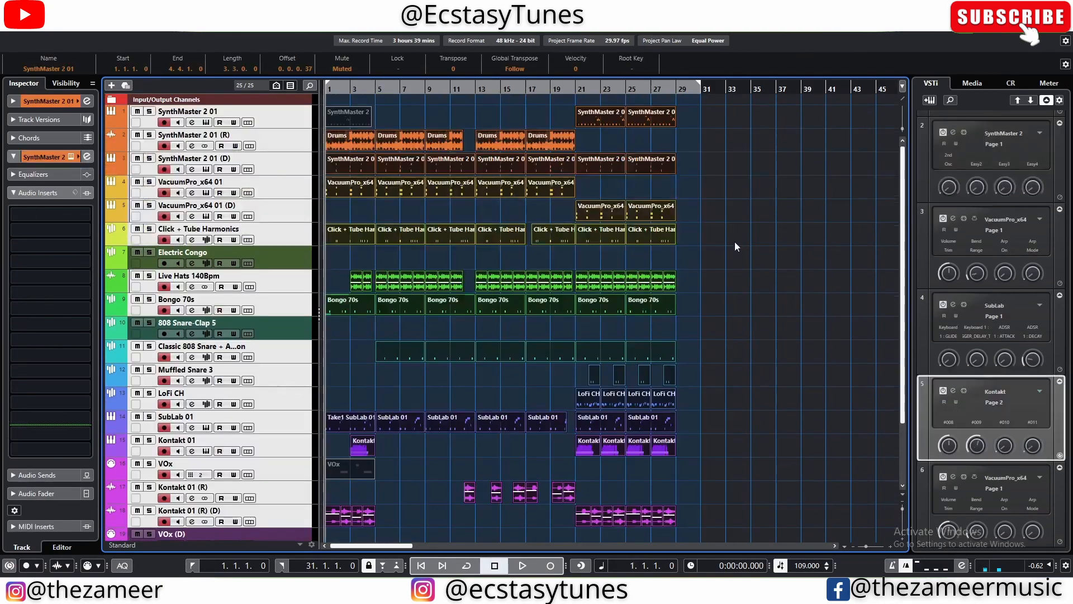
{"action": "left_click", "coordinate": [735, 241]}
{"action": "key", "text": "space"}
{"action": "scroll", "coordinate": [735, 242], "scroll_direction": "down", "scroll_amount": 4}
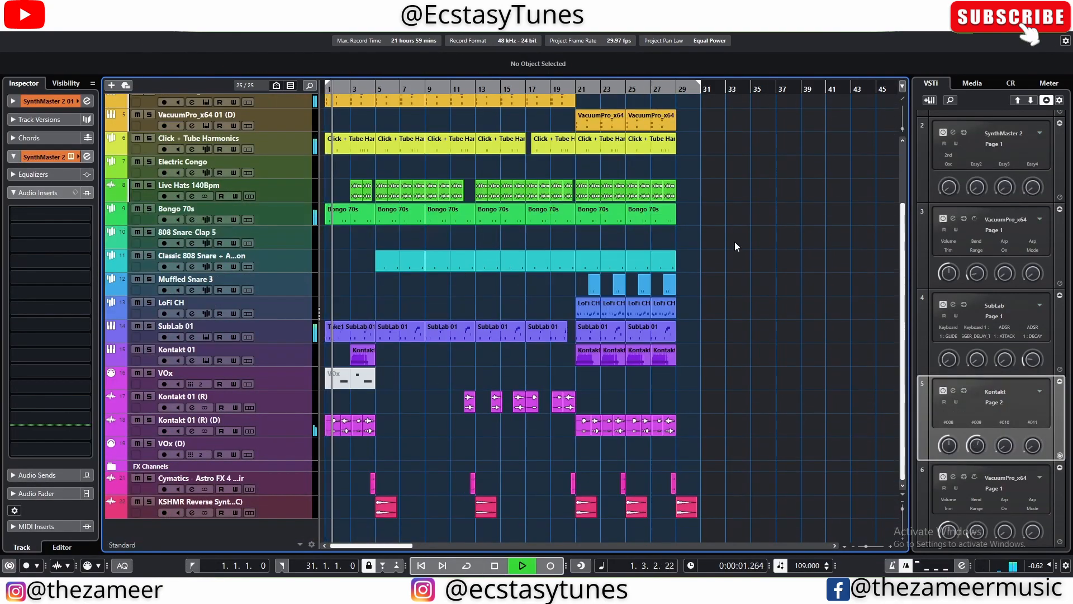